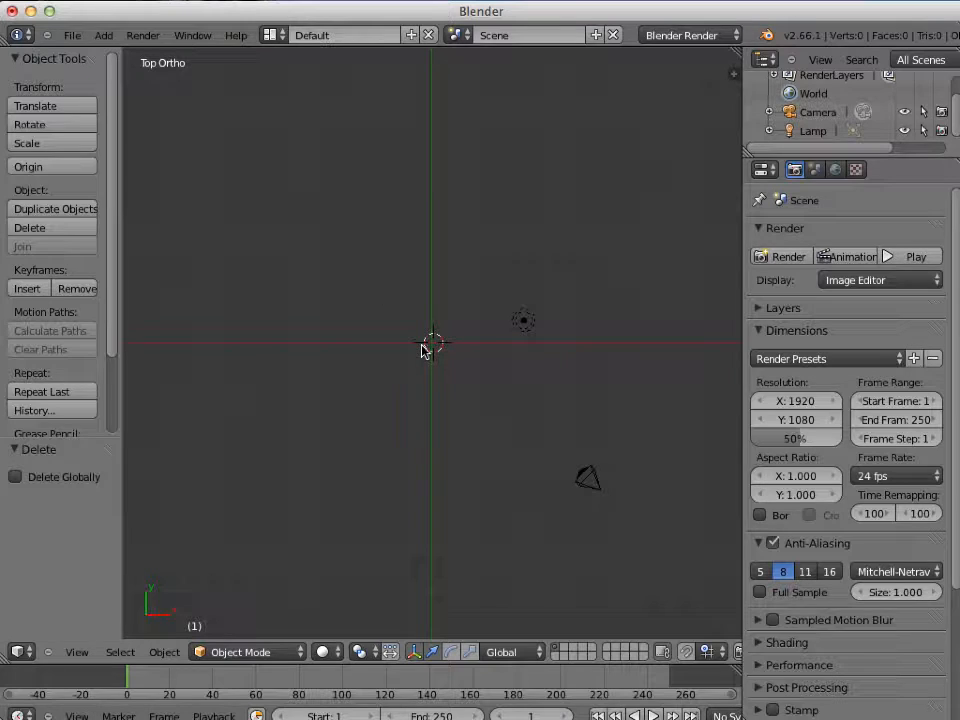
Add a Nurbs Curve at the 3D cursor and put it in Edit Mode.
key(shift+a)
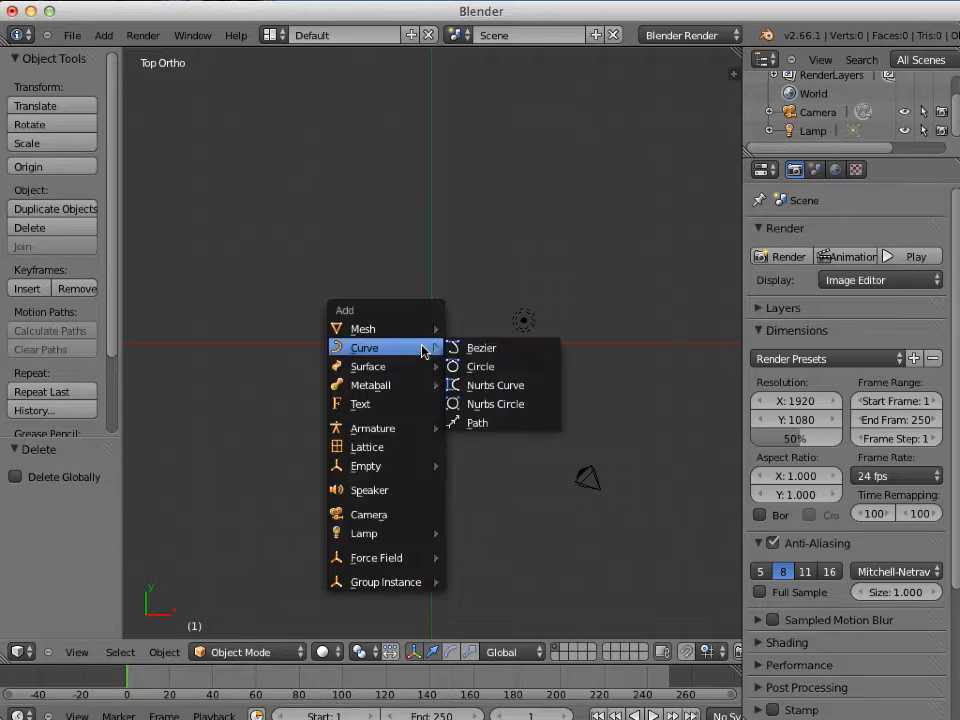
click(509, 390)
scroll(505, 390, up, 3)
scroll(505, 390, up, 4)
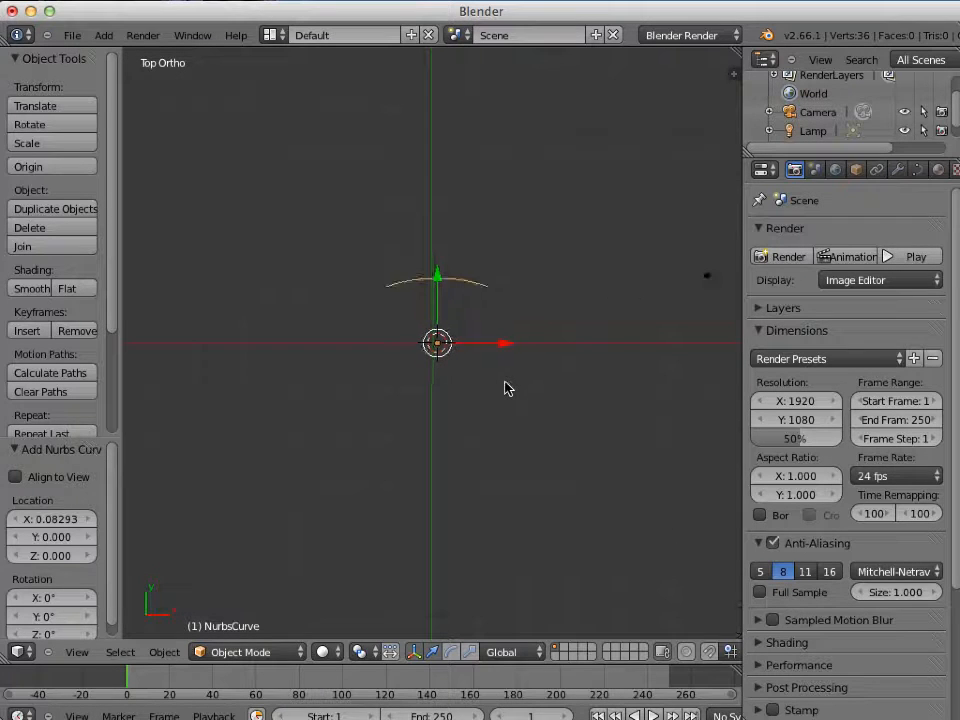
key(Tab)
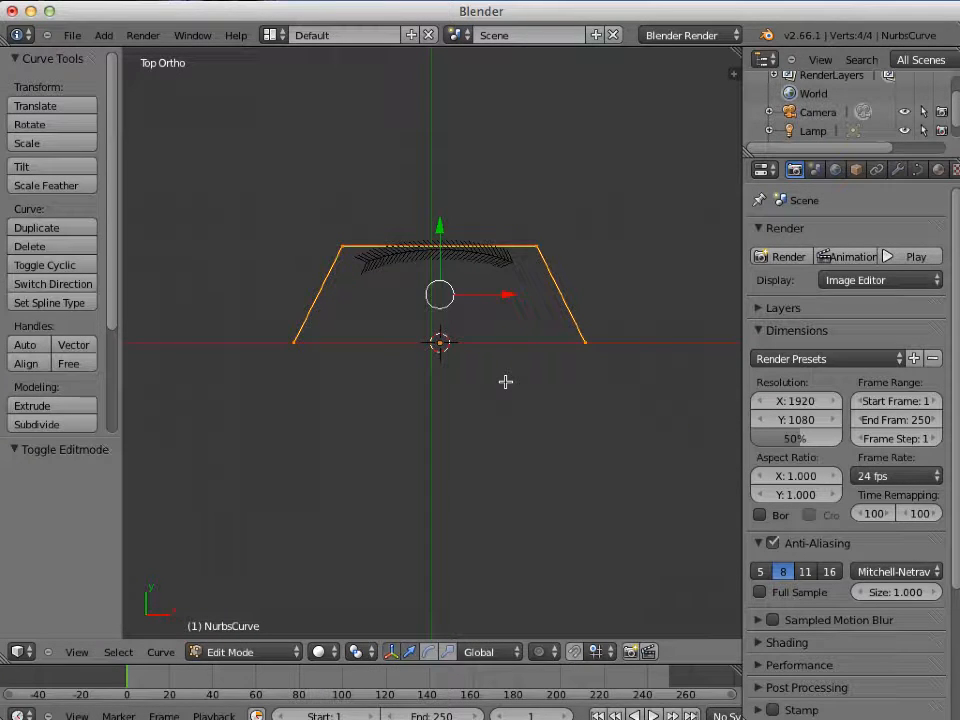
shift+middle_drag(506, 371, 501, 422)
scroll(499, 420, up, 3)
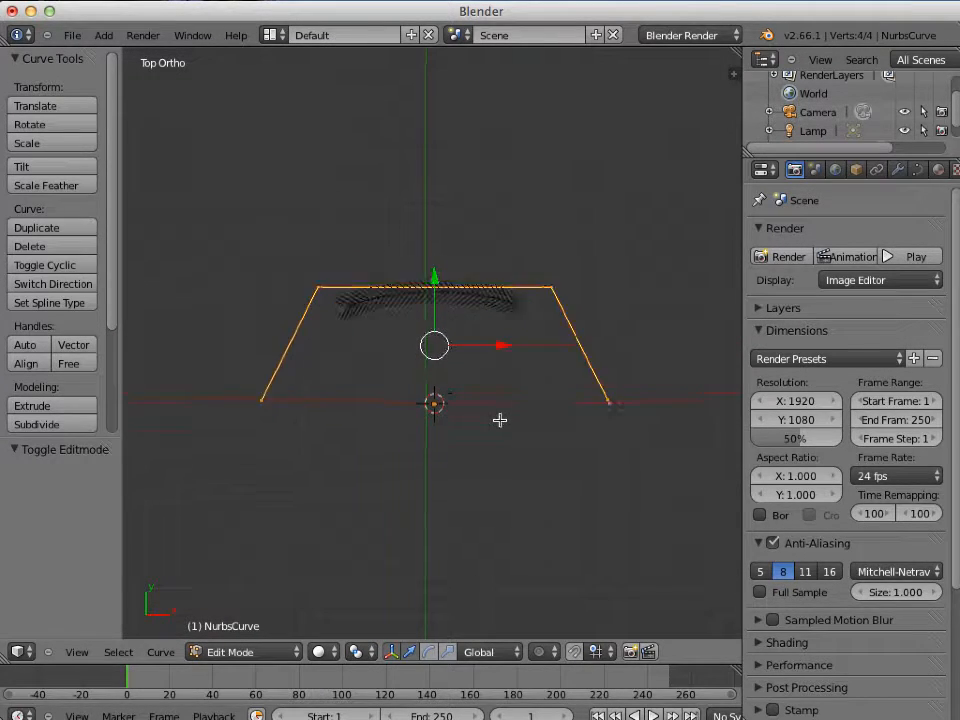
scroll(500, 420, down, 1)
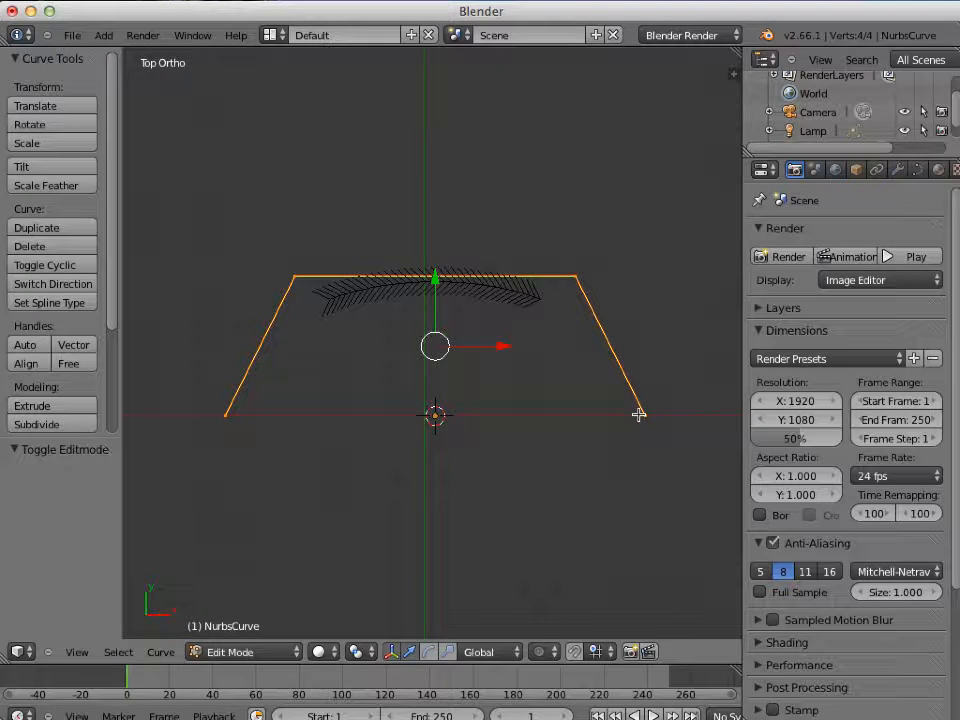
Select each of the NURBS curve's four control points in turn to examine how they frame the curve.
right_click(230, 411)
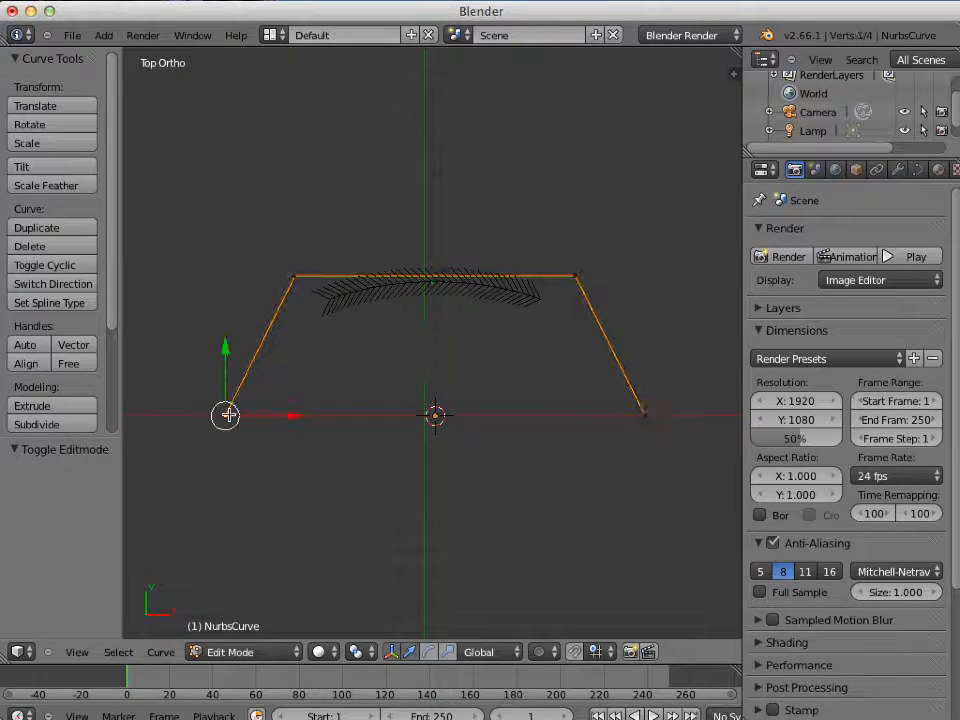
right_click(295, 277)
right_click(562, 282)
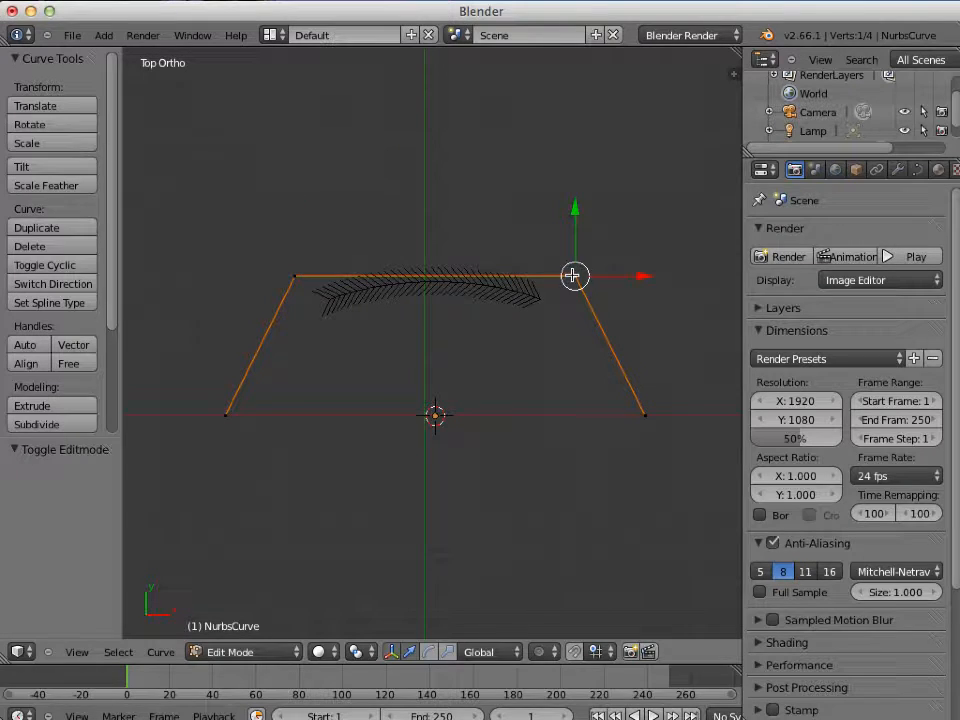
right_click(643, 418)
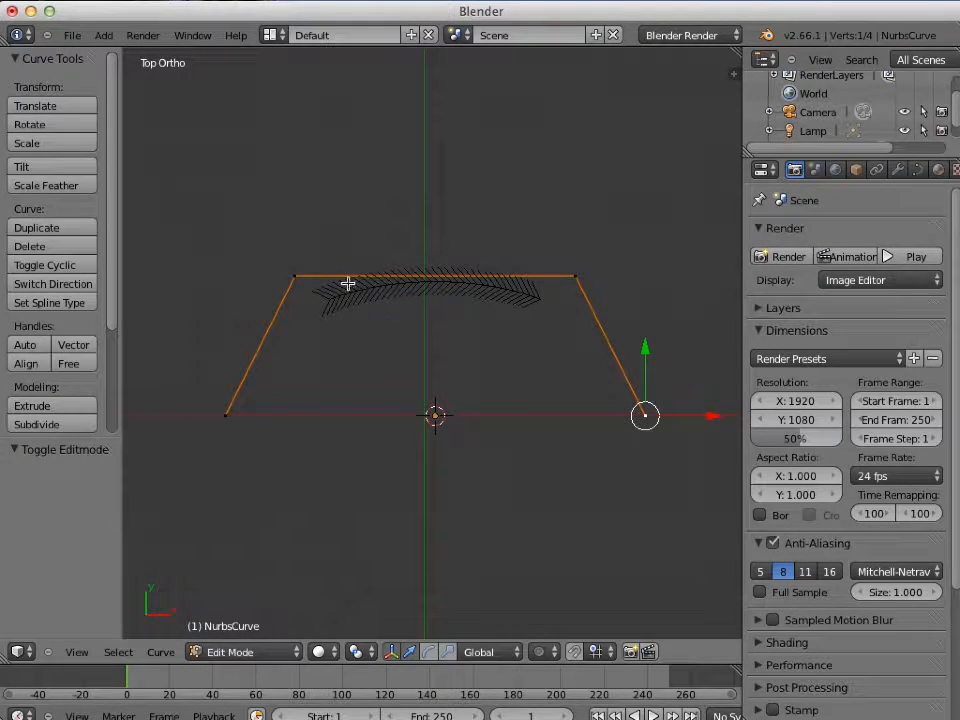
Move the curve's upper-right control point about 0.529 in X and 0.027 in Y, and the upper-left one about -0.114 in X.
right_click(573, 275)
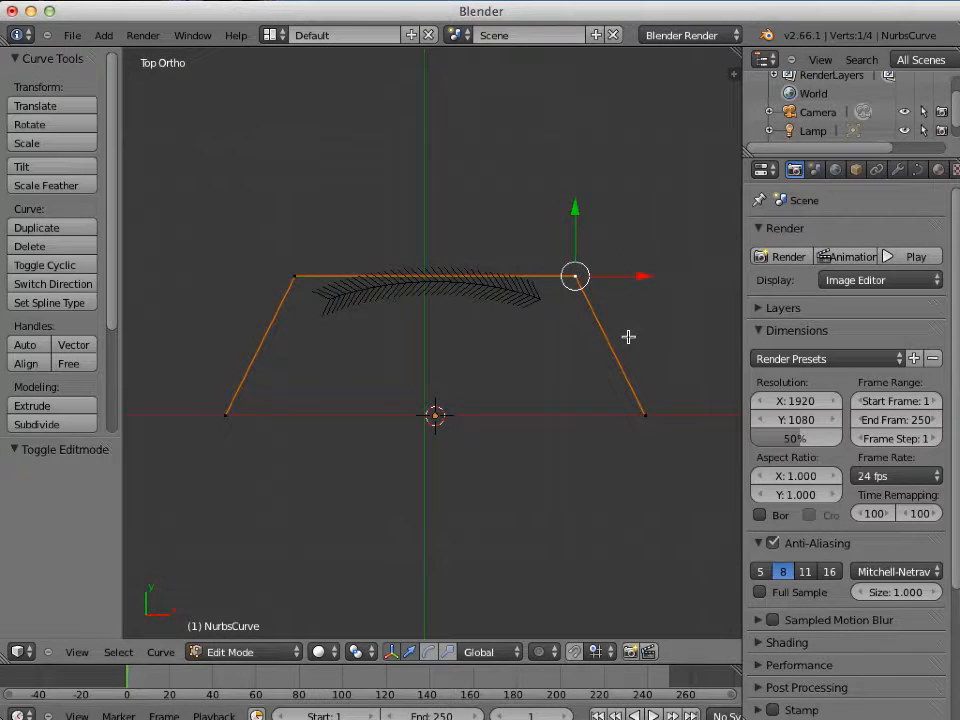
key(g)
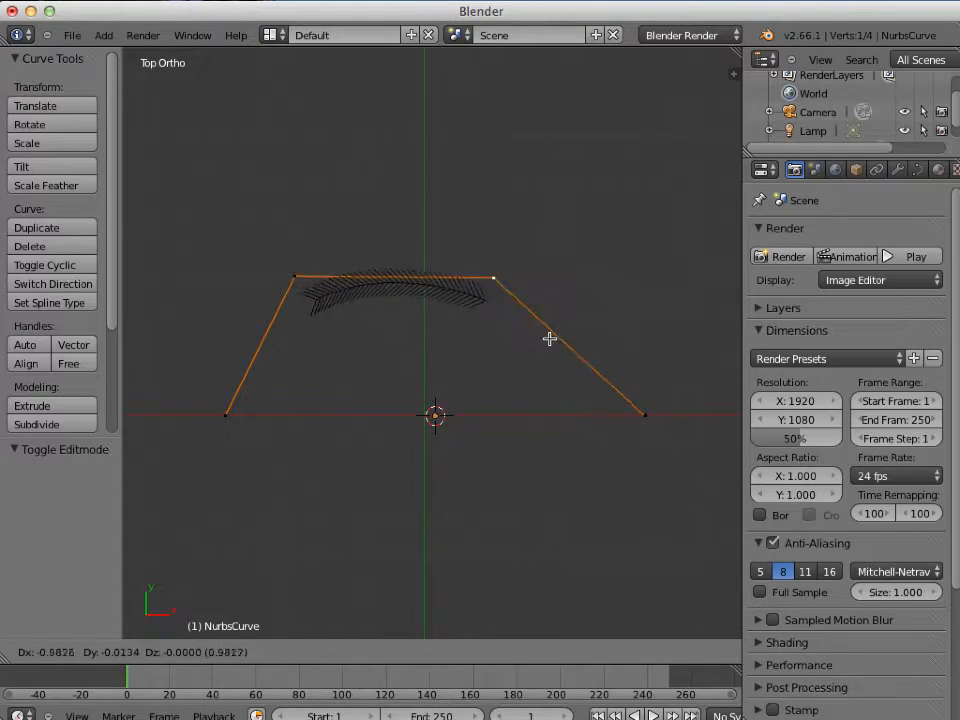
click(701, 332)
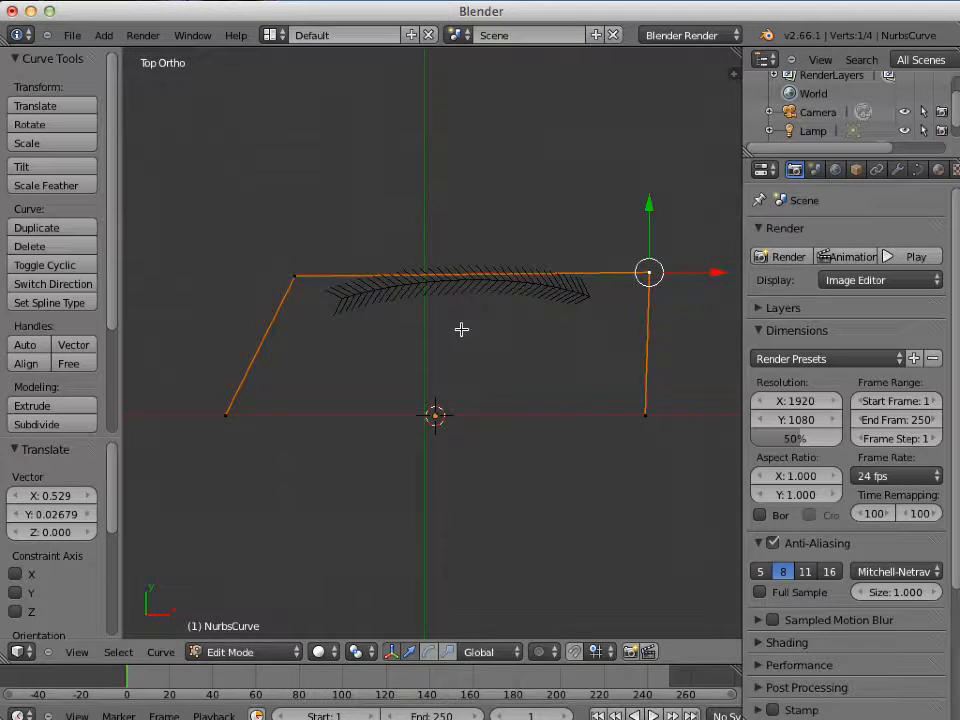
right_click(297, 279)
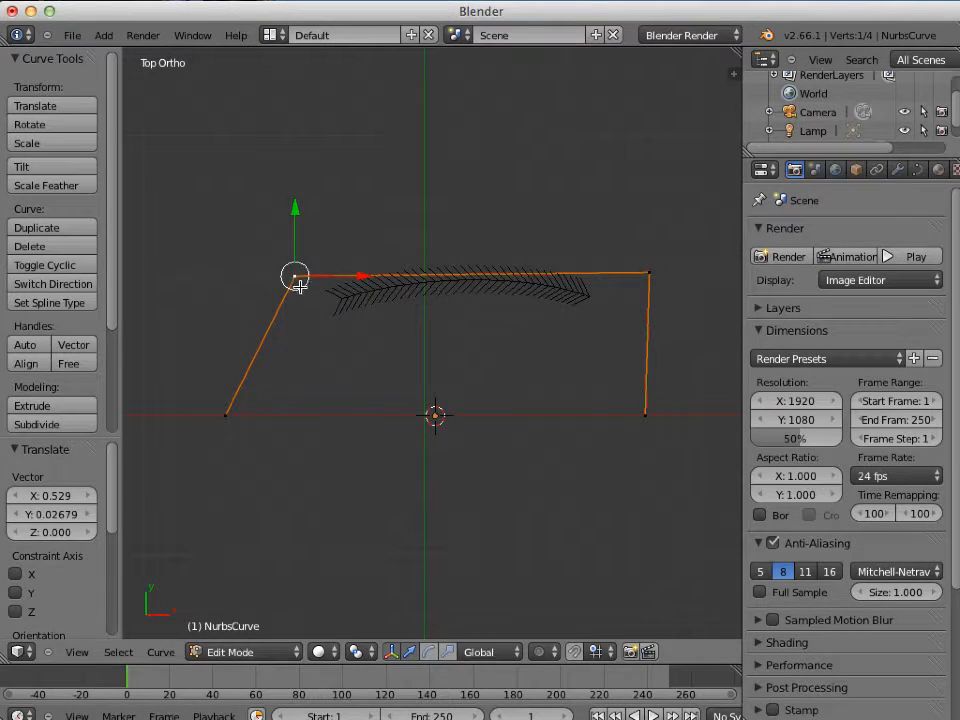
key(g)
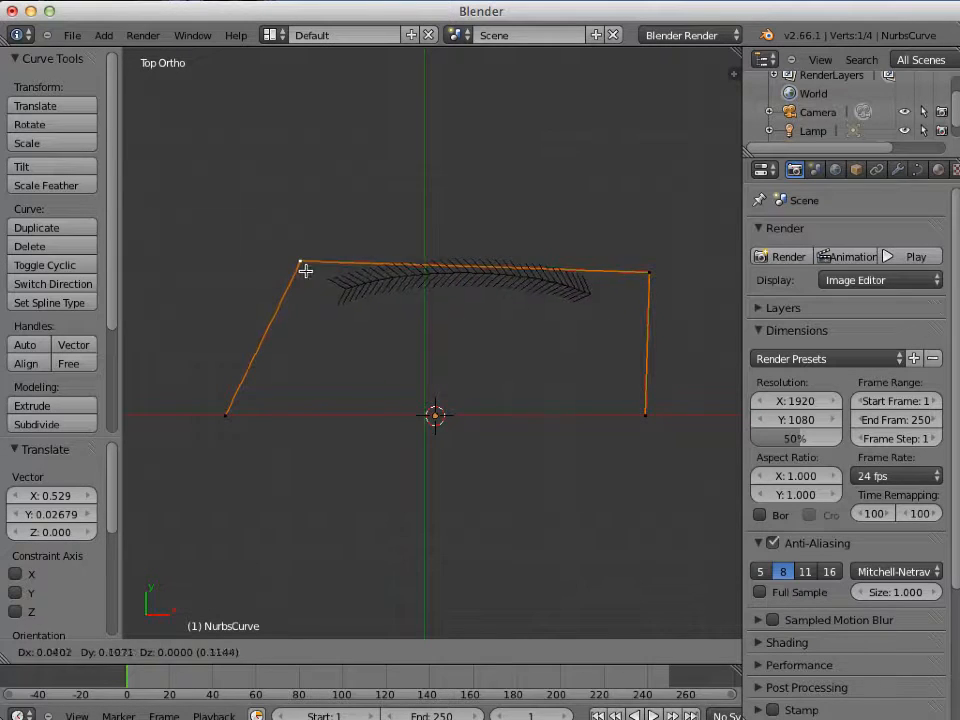
click(284, 286)
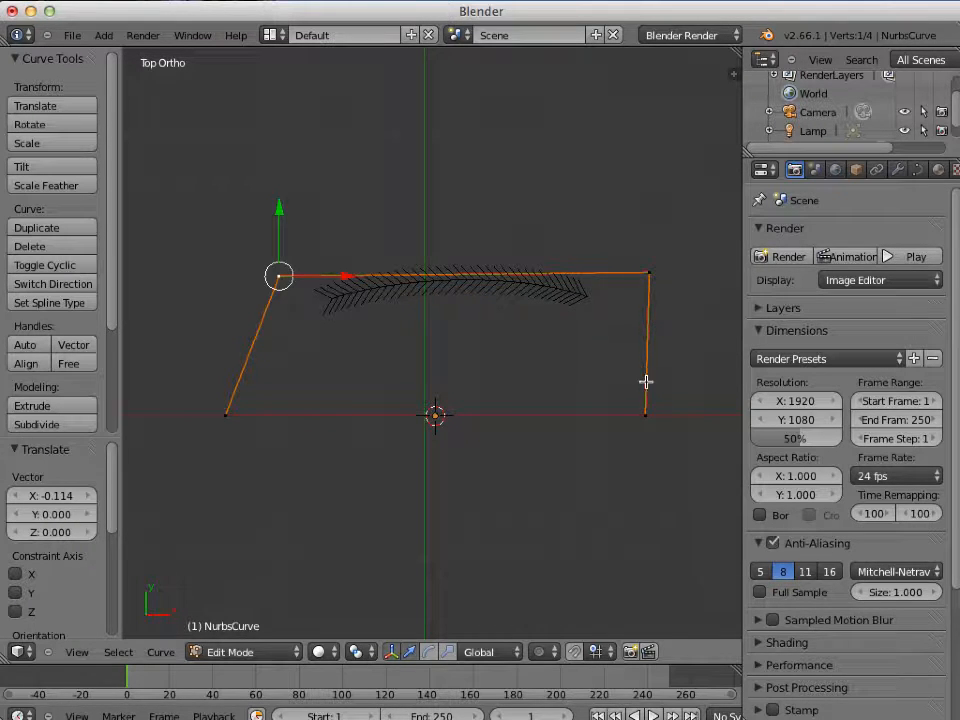
Move the lower-left control point about 0.201 in X and 0.04 in Y, and the upper-left one about -0.489 in X and 0.234 in Y.
right_click(227, 414)
key(g)
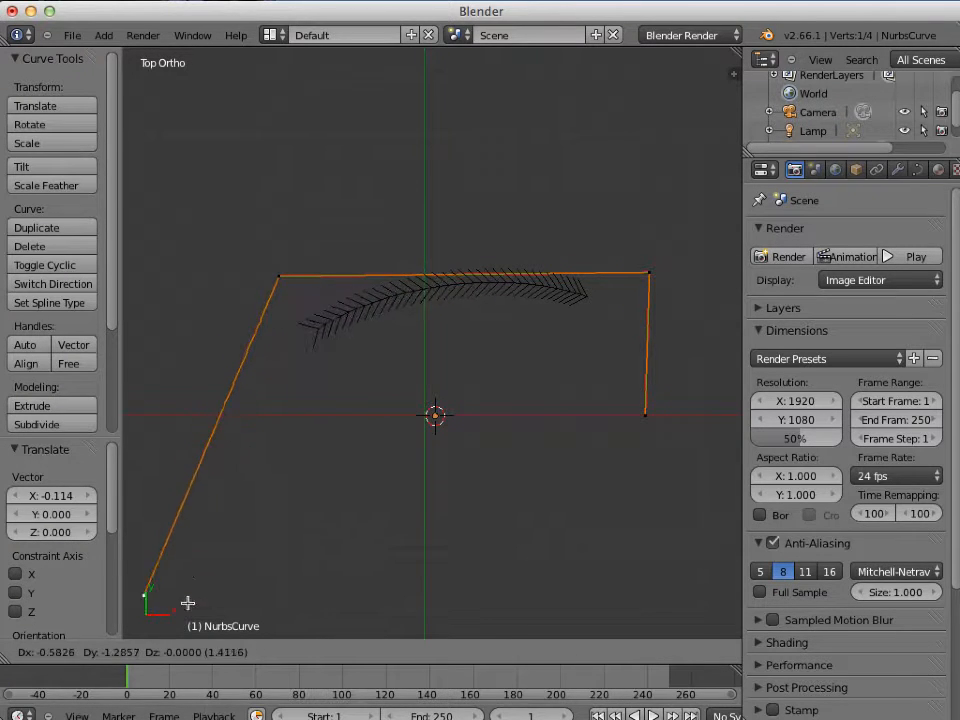
click(299, 412)
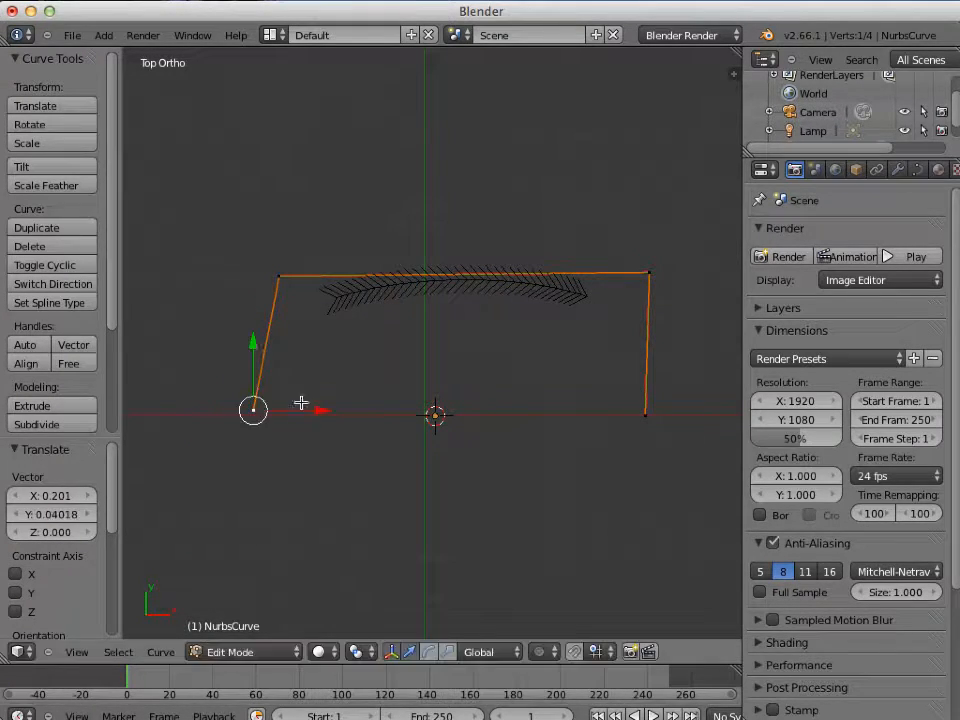
right_click(278, 276)
key(g)
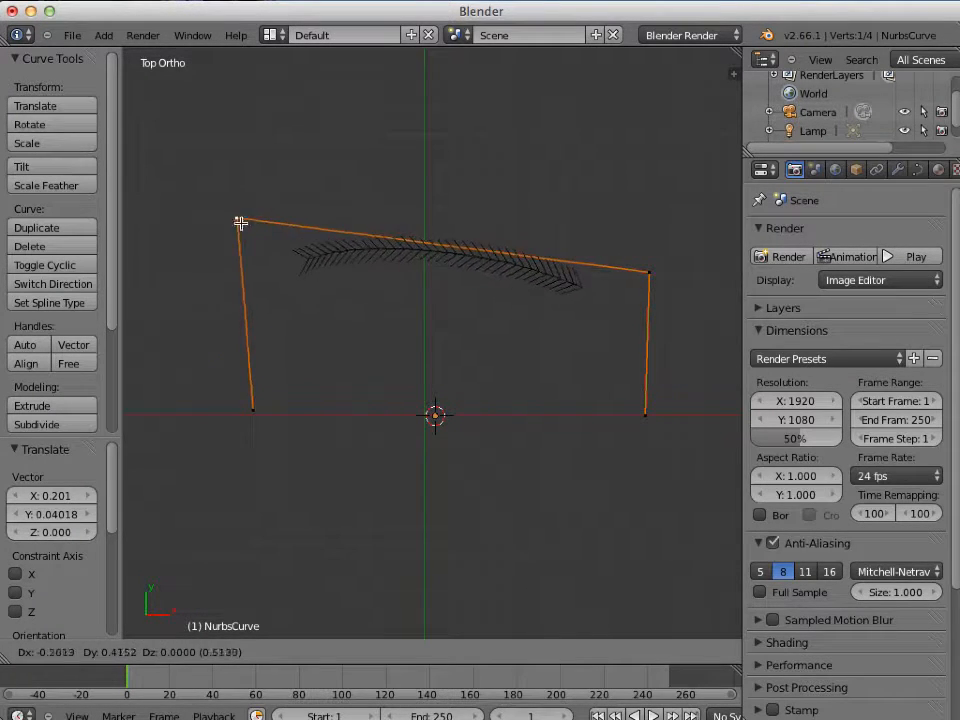
click(210, 243)
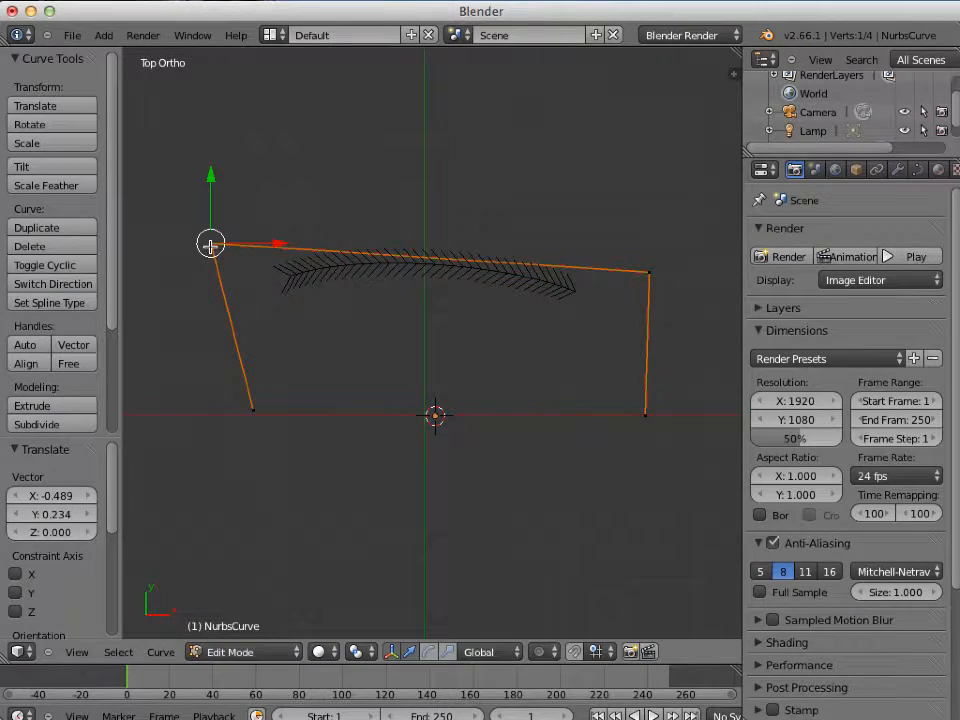
Show the curve's data settings with its 3D shape option, and raise the upper-right control point about 0.973 along Z.
click(918, 171)
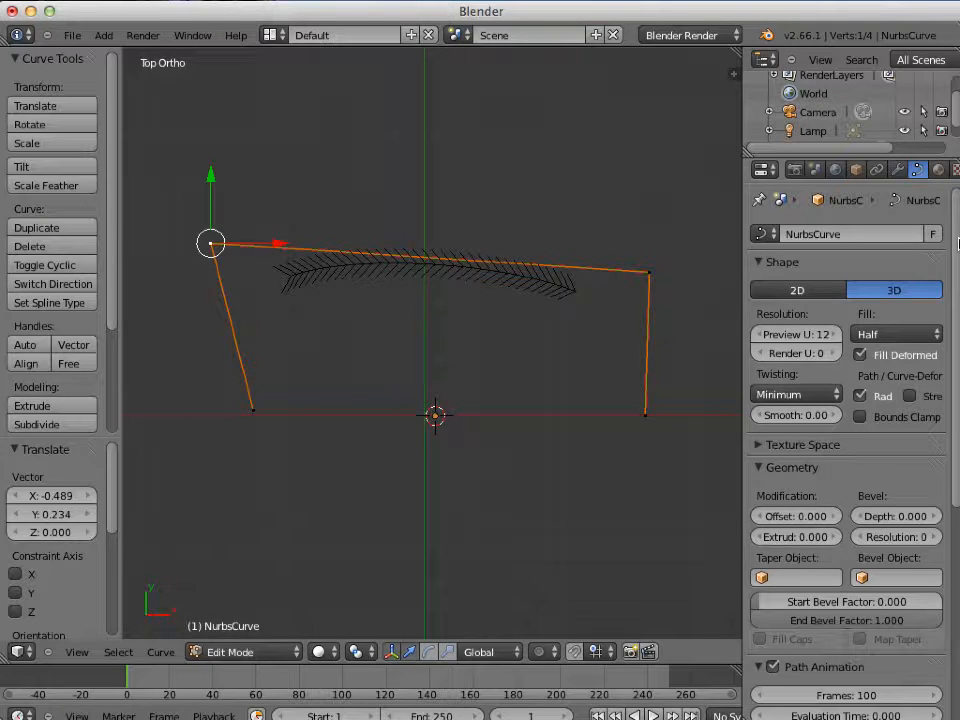
drag(957, 243, 953, 266)
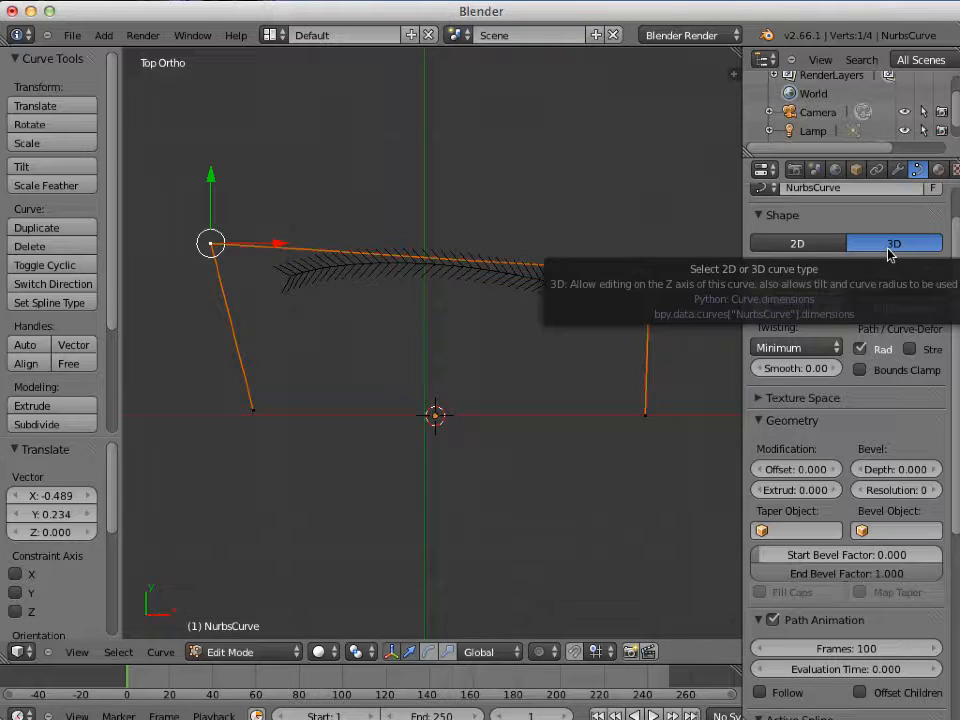
right_click(649, 272)
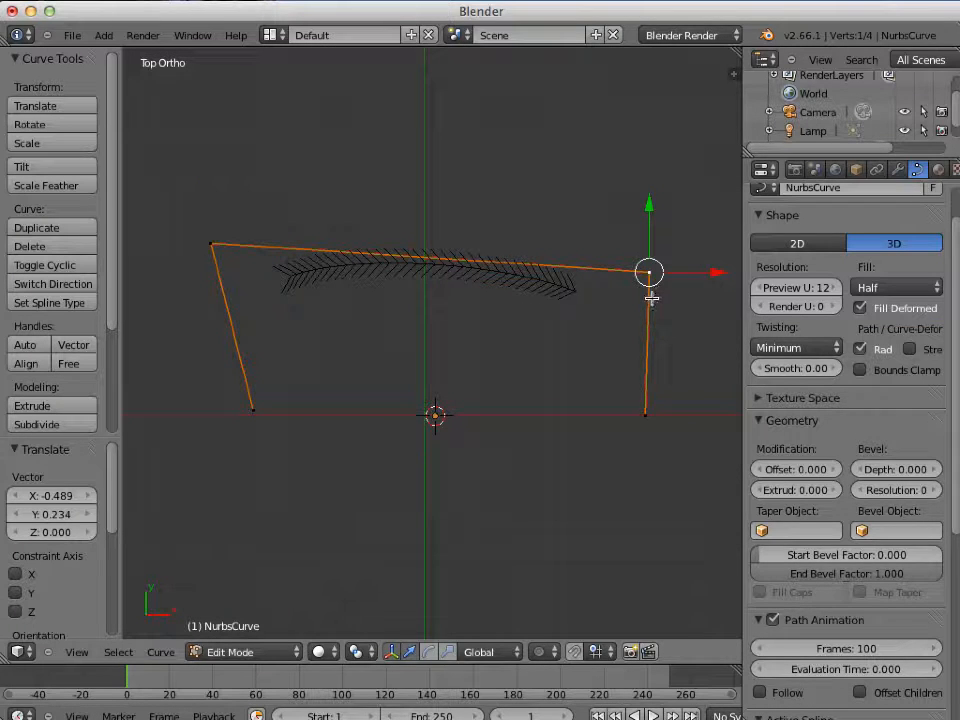
middle_drag(555, 364, 555, 220)
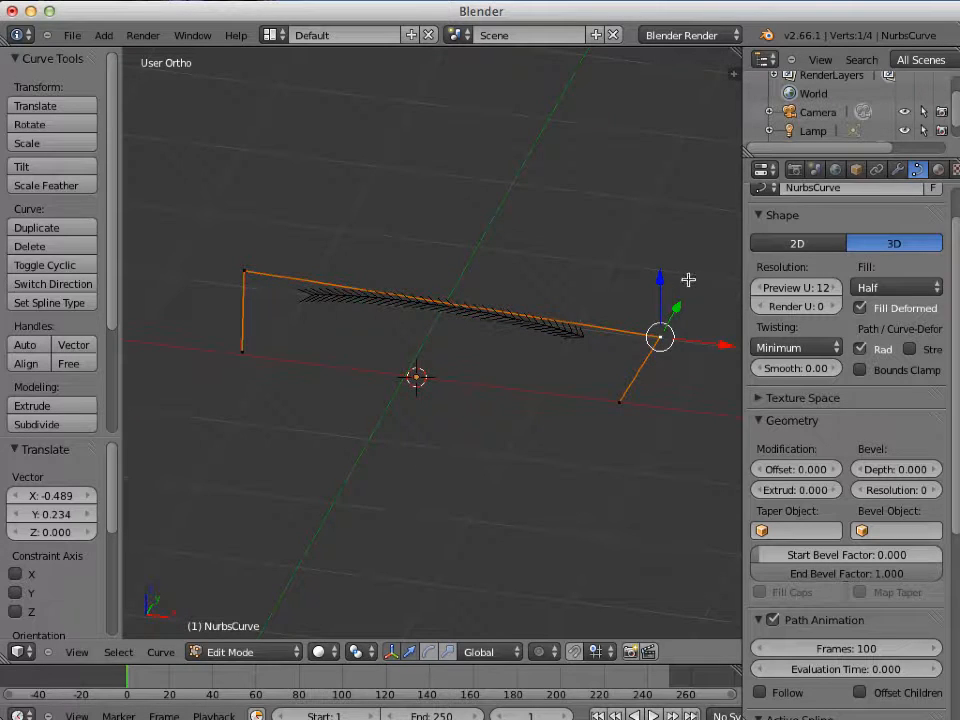
drag(660, 281, 642, 158)
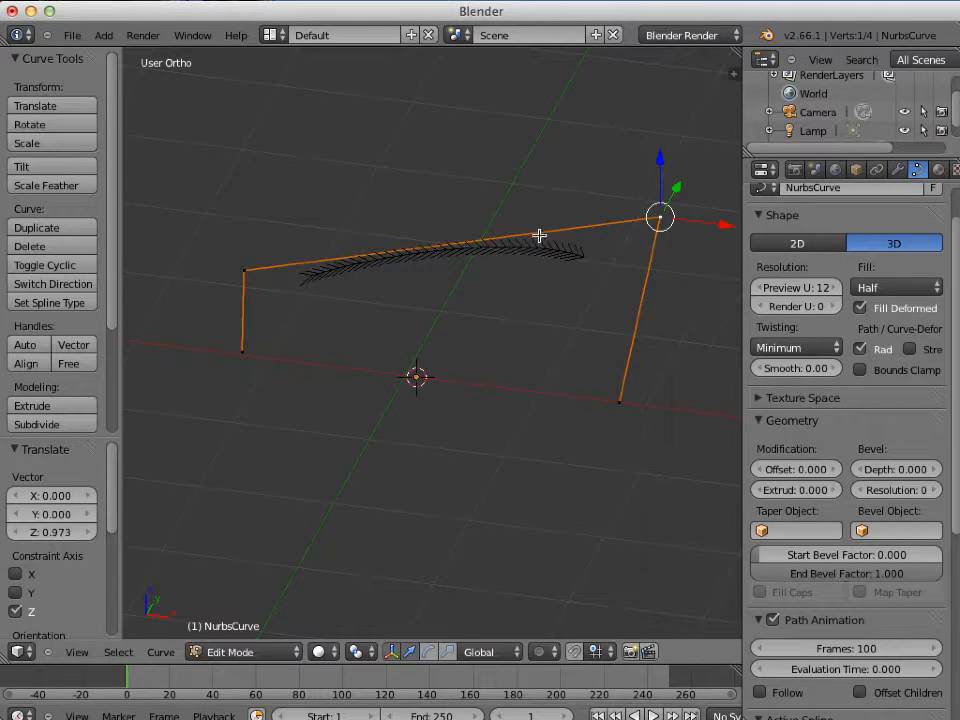
Move the upper-left control point freely by about 0.835 in X, -0.382 in Y and -1.086 in Z.
right_click(244, 268)
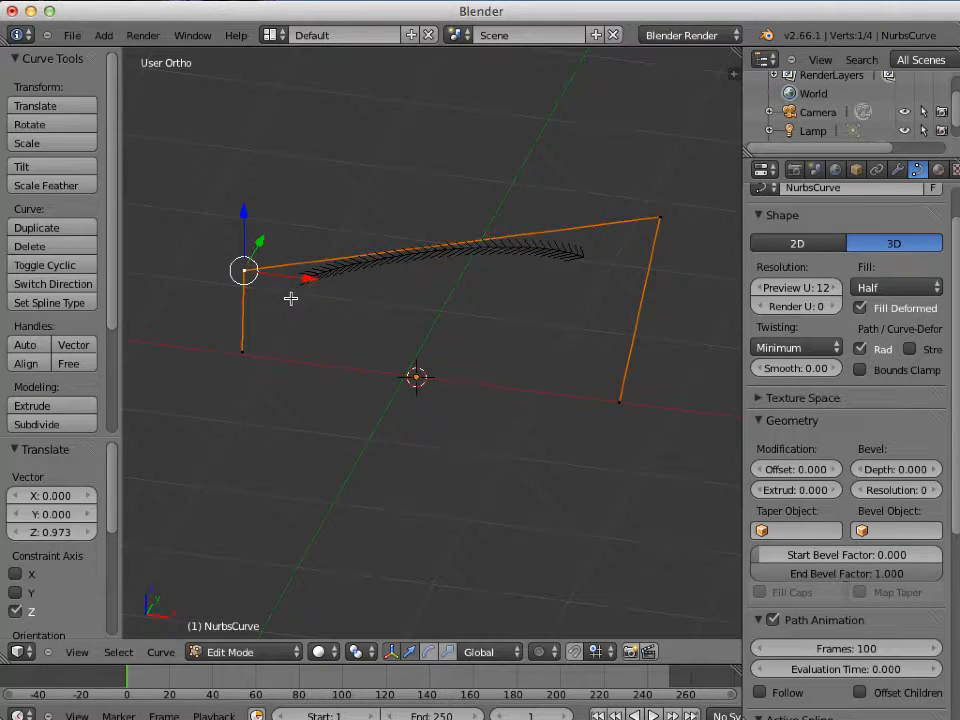
key(g)
click(390, 471)
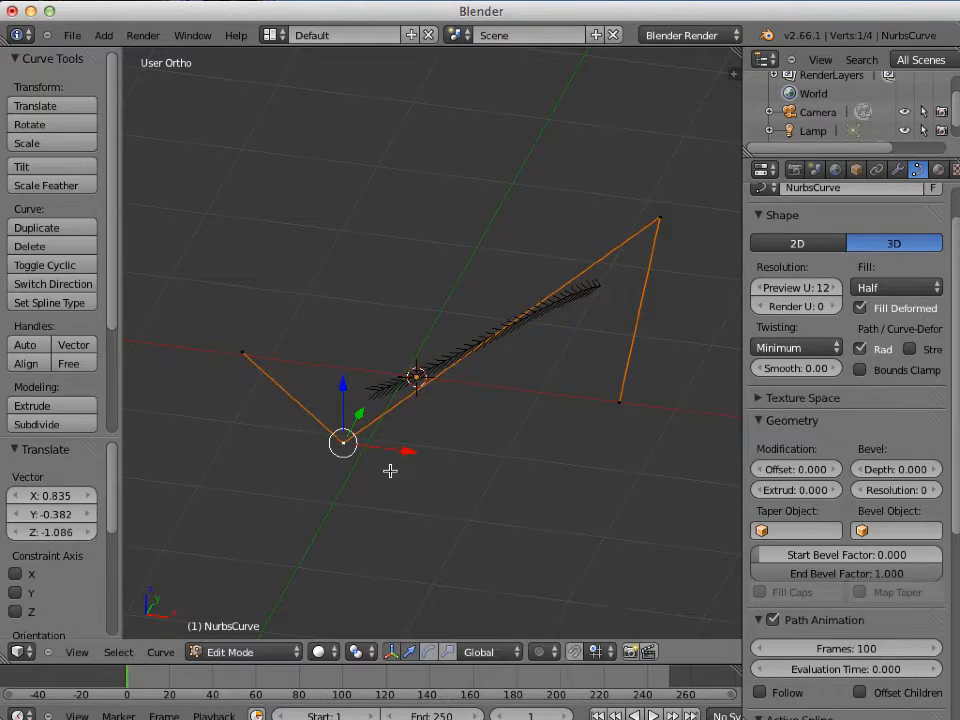
Enable the Endpoint U option of the active spline so the curve reaches its end control points.
middle_drag(508, 365, 594, 514)
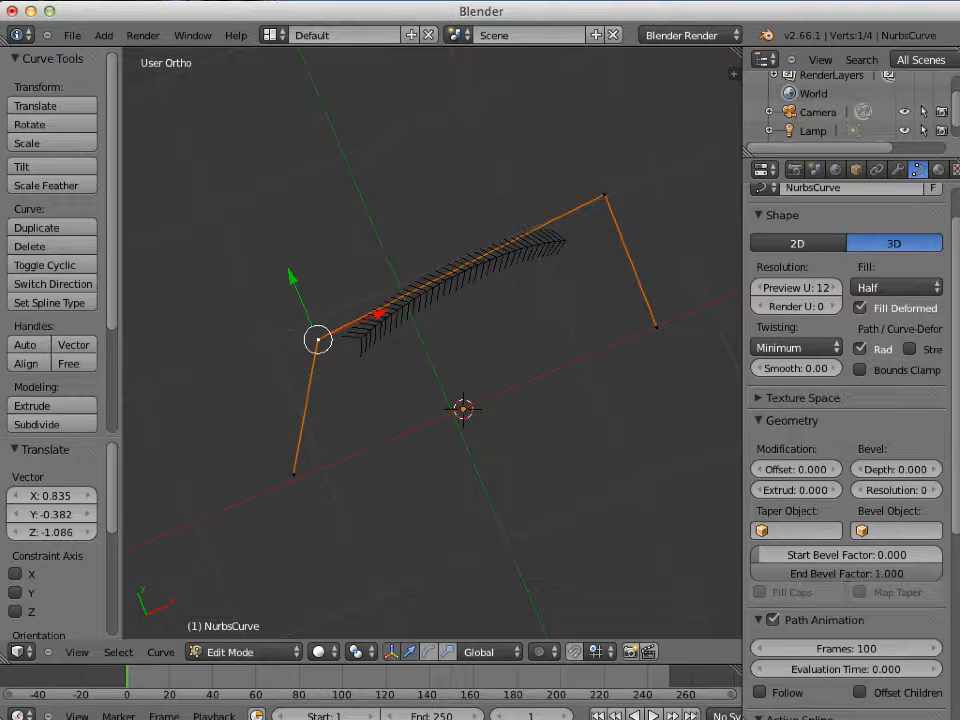
drag(955, 477, 957, 697)
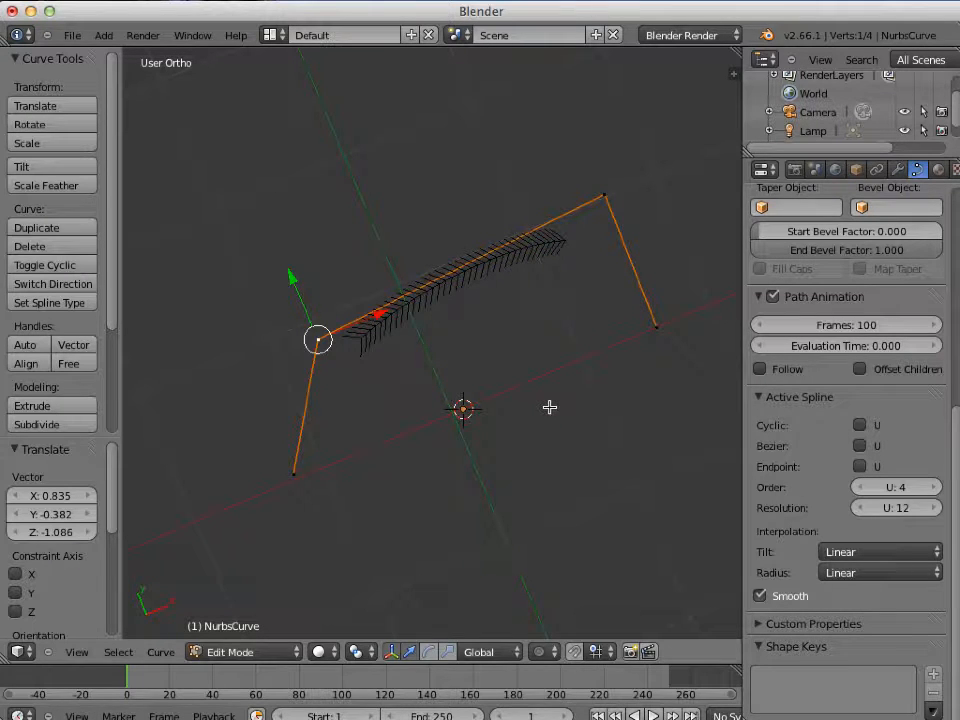
middle_drag(556, 409, 513, 407)
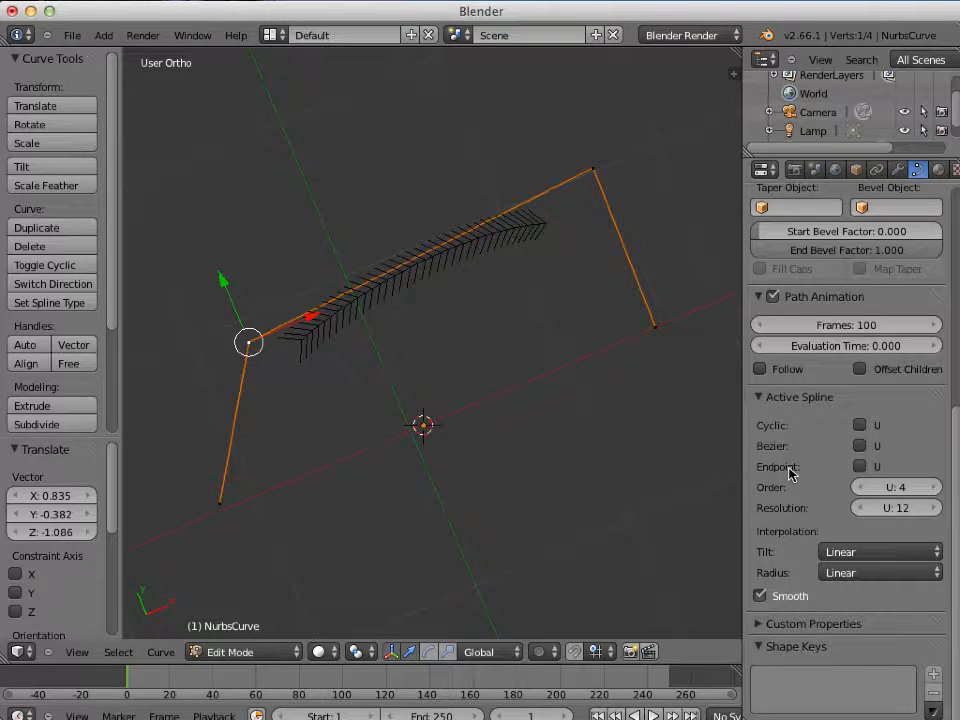
click(860, 467)
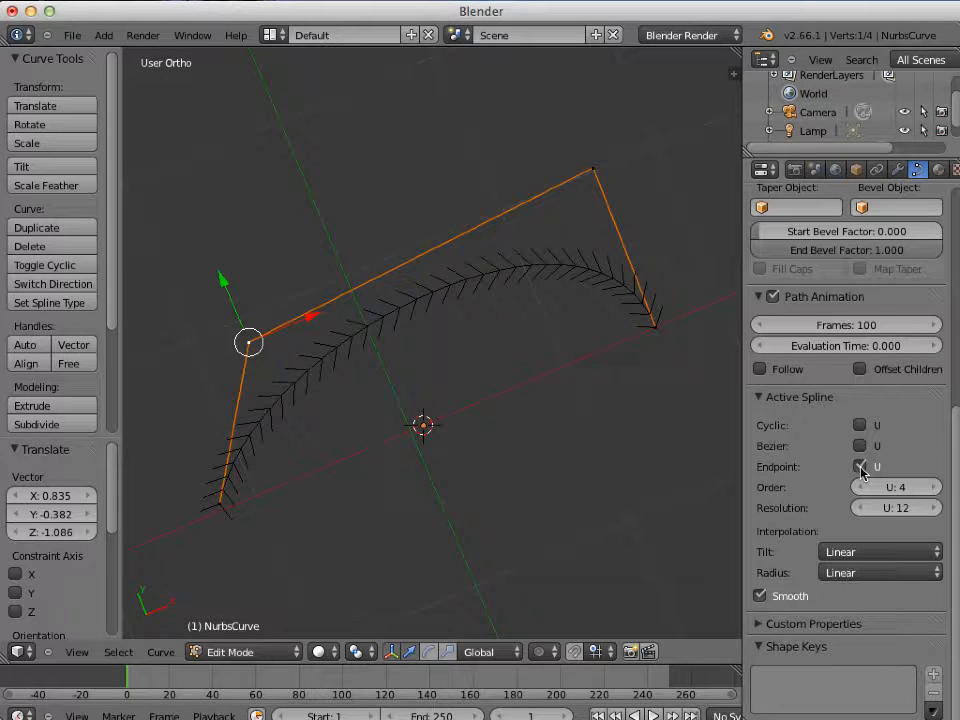
Move the curve's left end control point outward by about -0.43 in X and -0.085 in Y.
right_click(224, 505)
key(g)
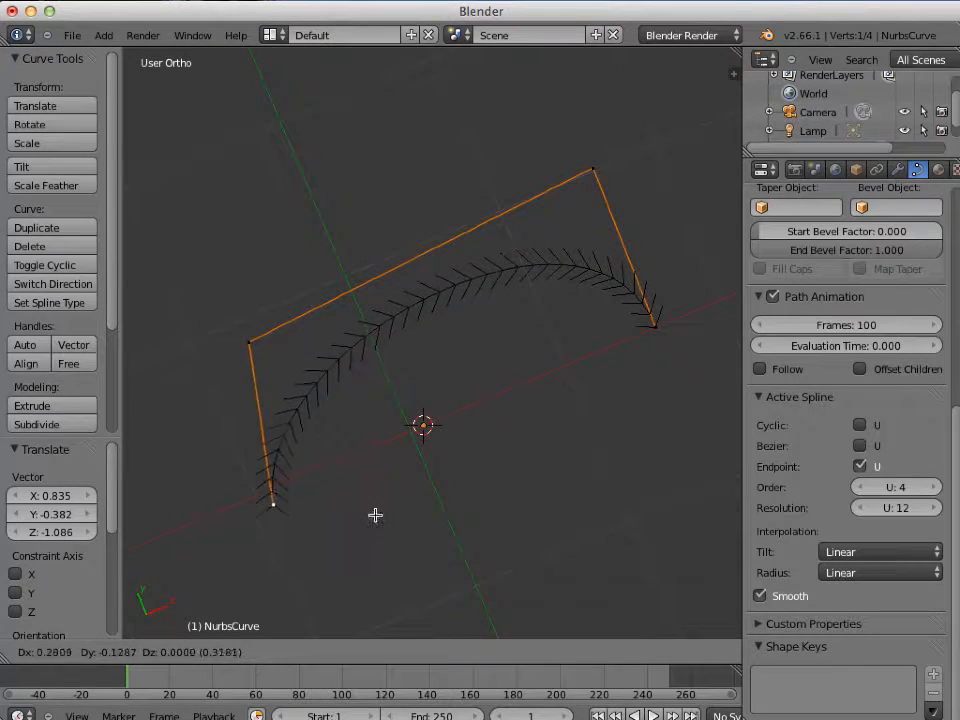
click(259, 556)
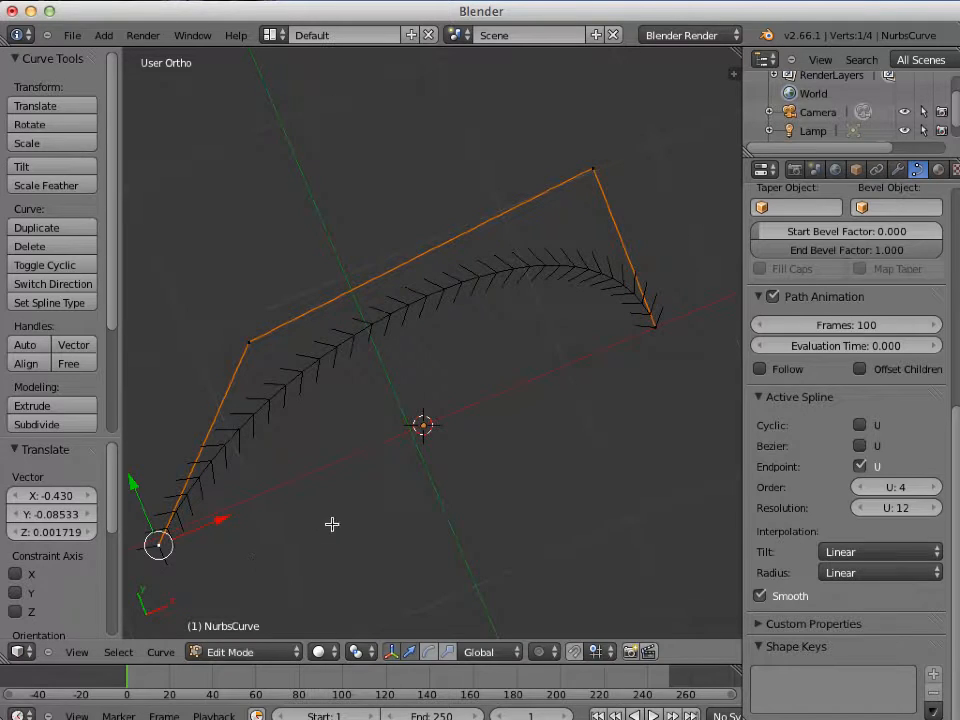
Move the curve's right end control point by about 0.549 in X, -0.421 in Y and 0.053 in Z.
scroll(440, 479, down, 2)
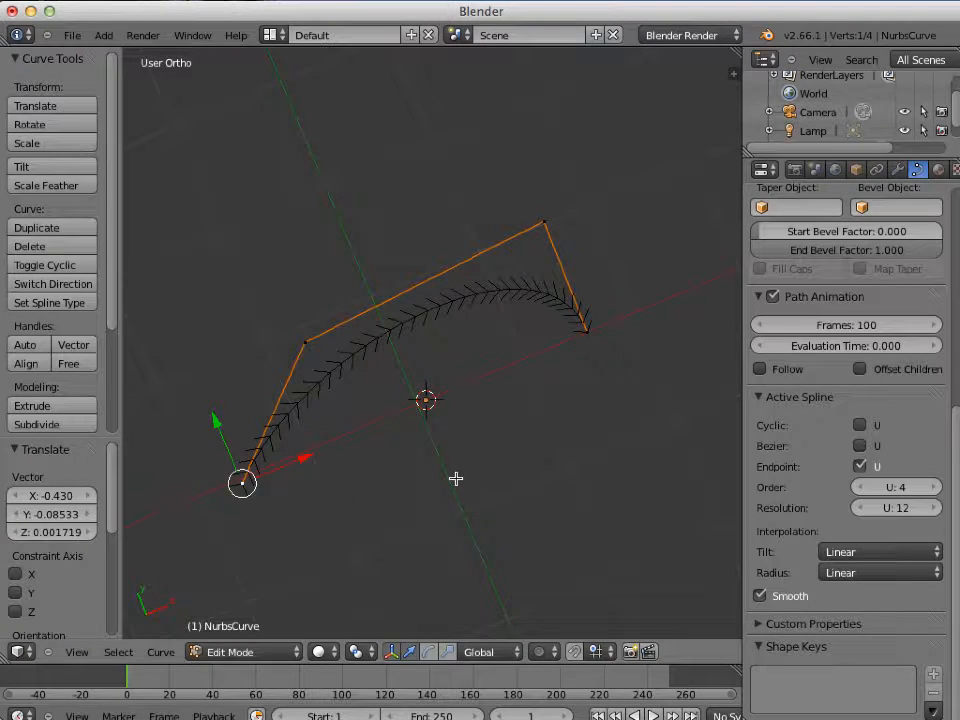
middle_drag(455, 479, 396, 416)
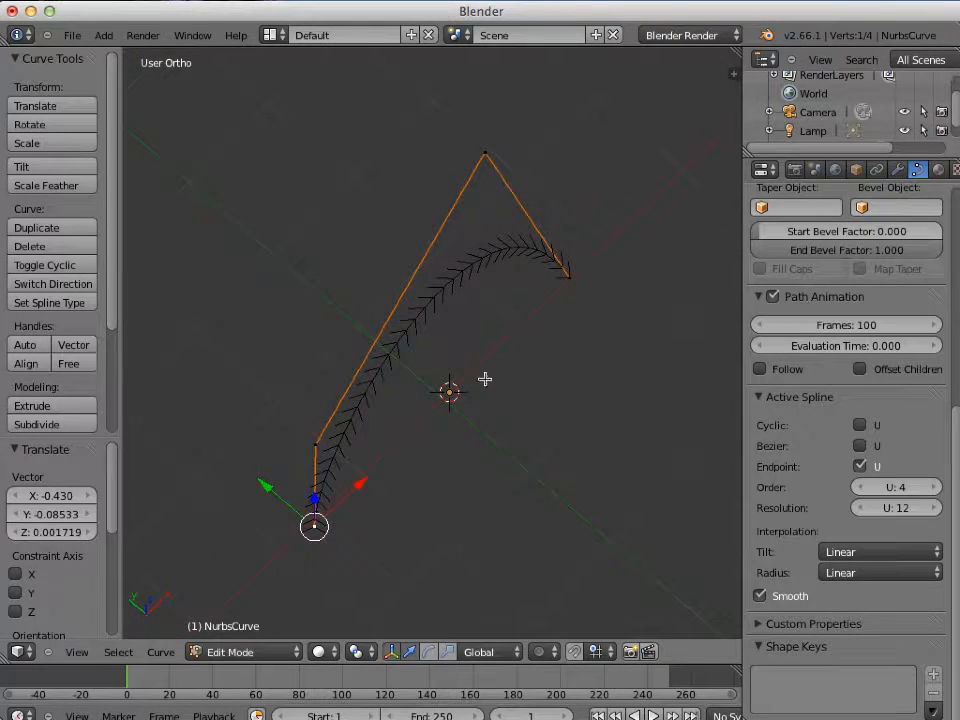
right_click(570, 276)
key(g)
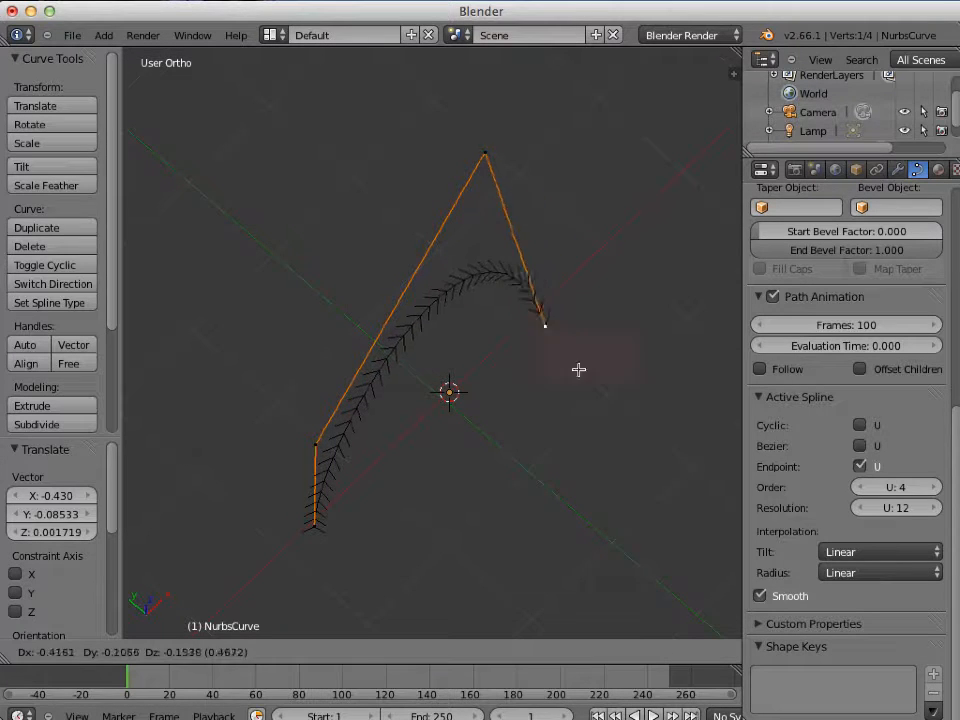
click(679, 311)
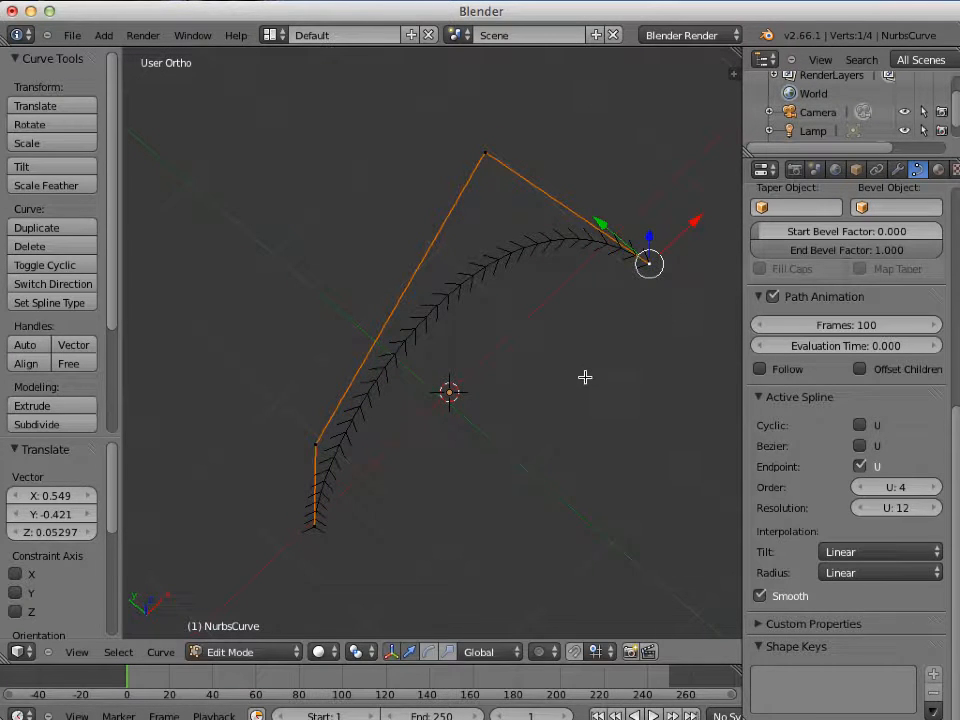
Extend the NURBS curve from its right end with four new control points curving down to about X -0.987, Y -1.544, Z -1.432.
scroll(585, 376, down, 2)
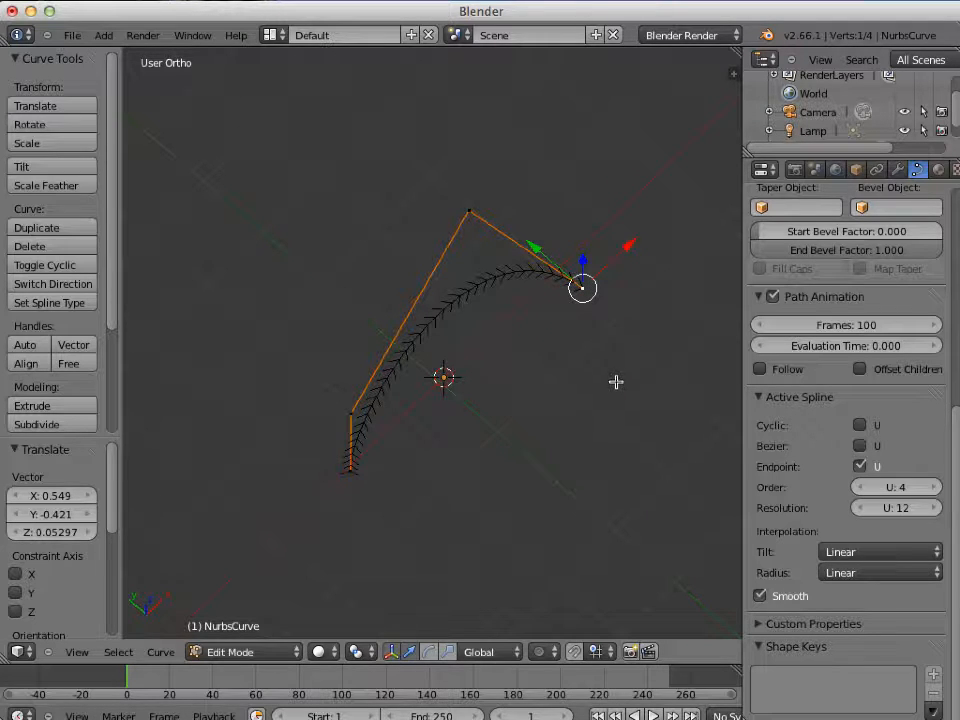
ctrl+click(616, 372)
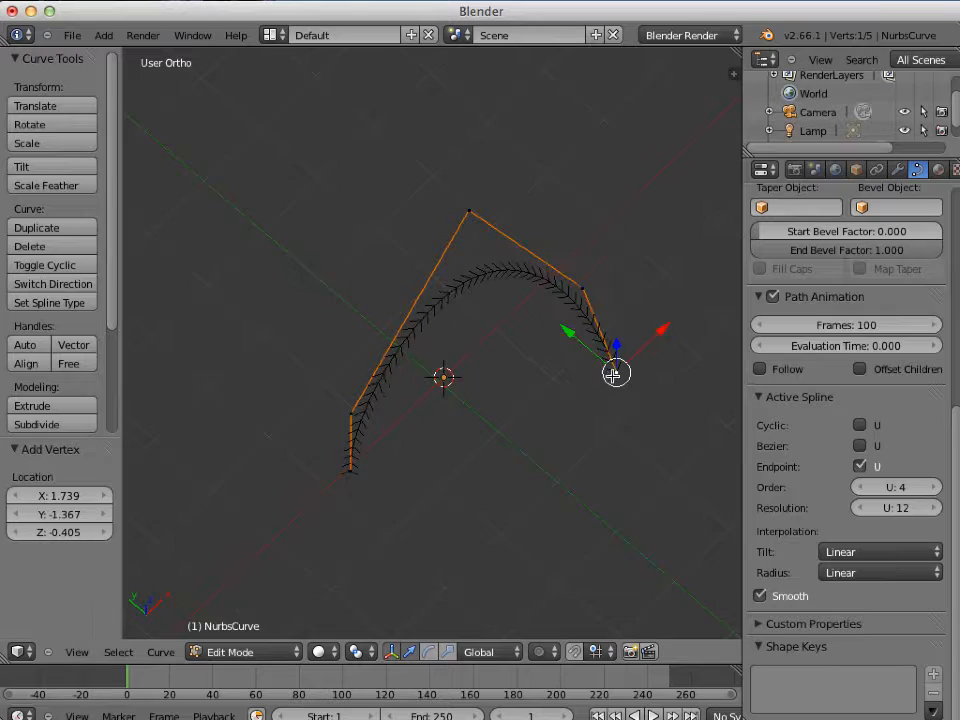
ctrl+click(582, 436)
ctrl+click(530, 498)
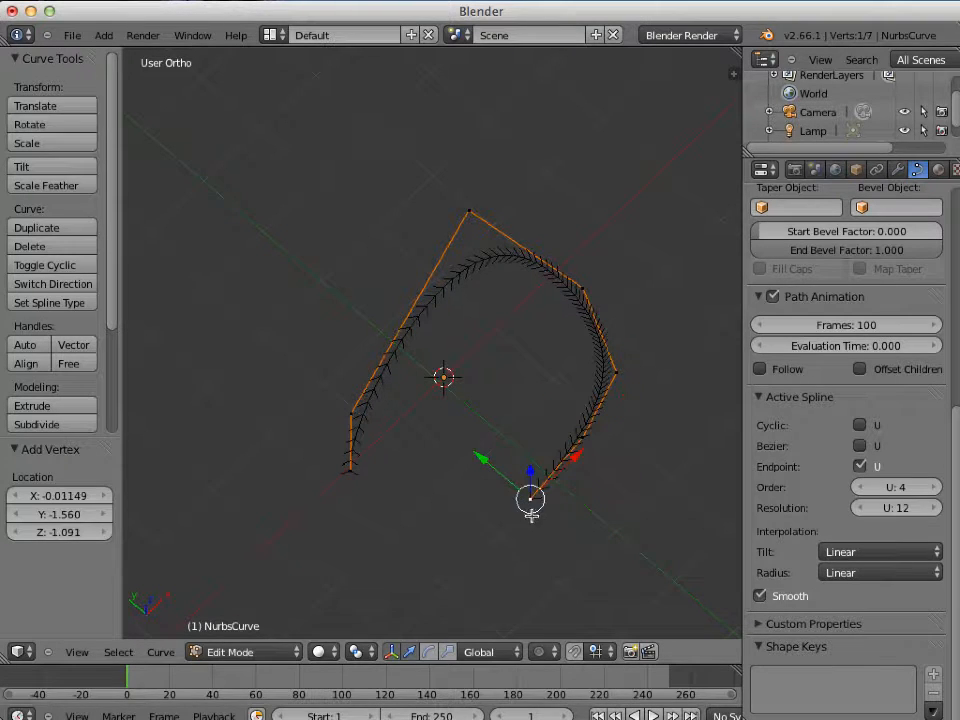
ctrl+click(475, 562)
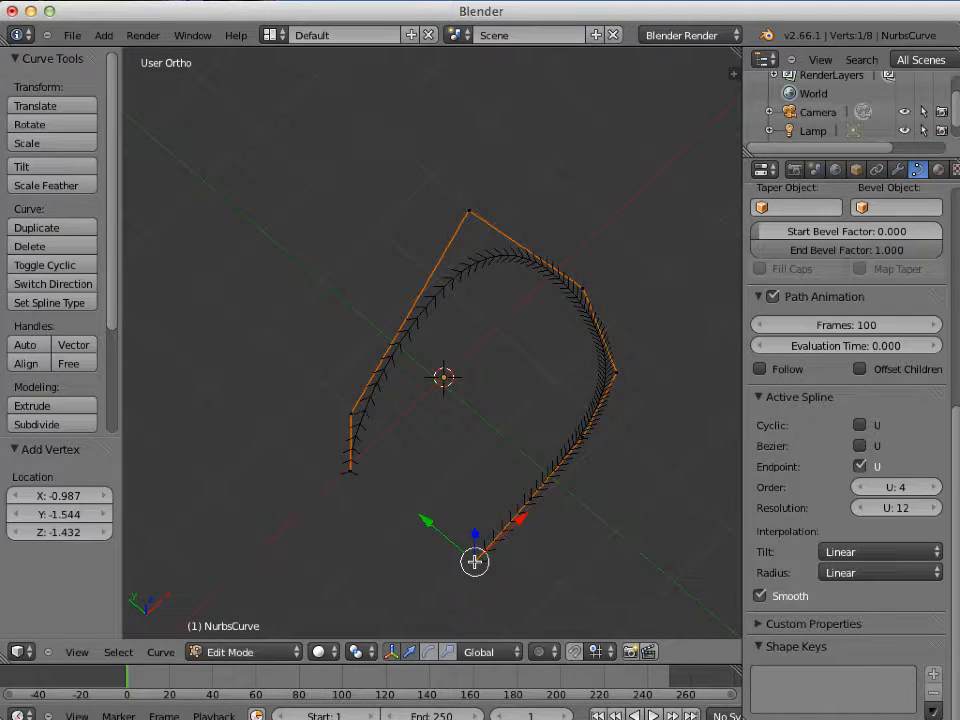
Extrude two control points from the curve's left end, by about (-1.084, 0.328, -0.275) and (0.893, -1.290, -0.117), towards the other end.
right_click(350, 468)
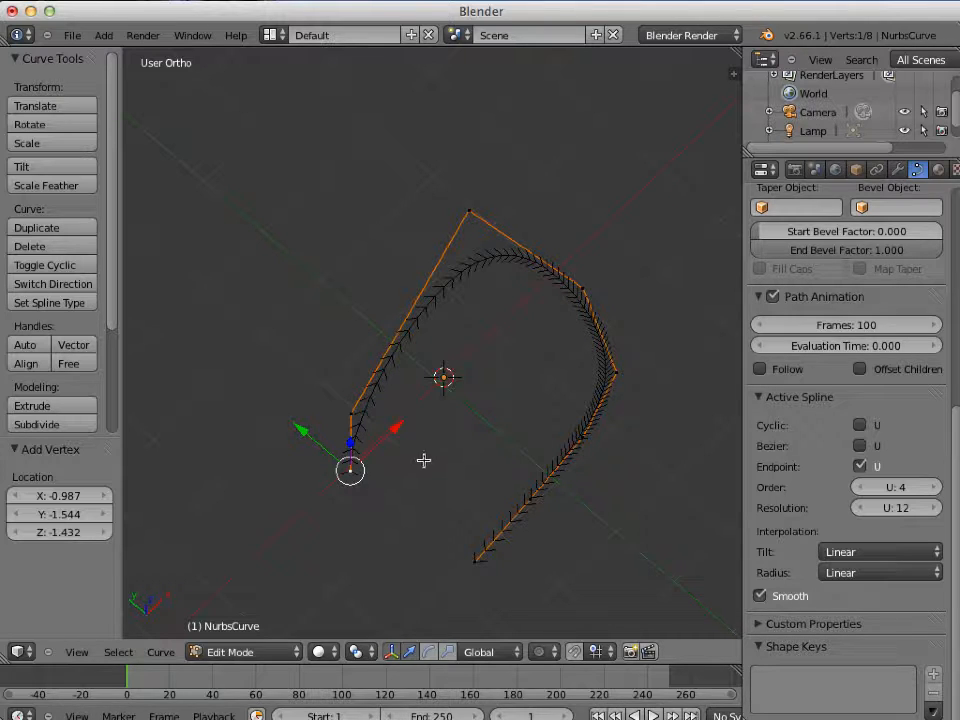
key(e)
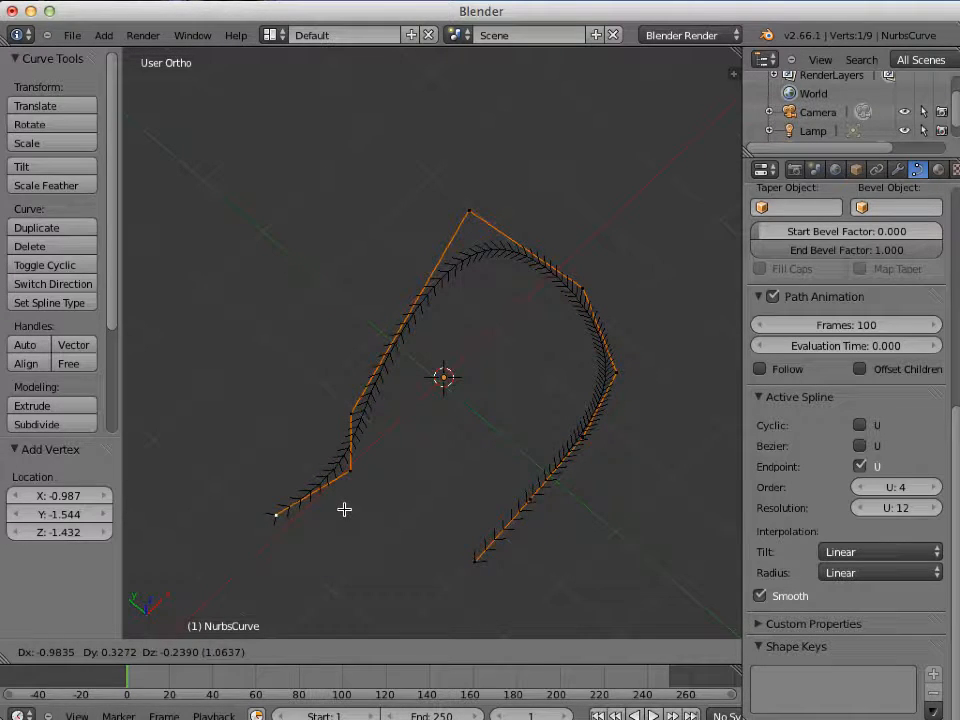
click(339, 515)
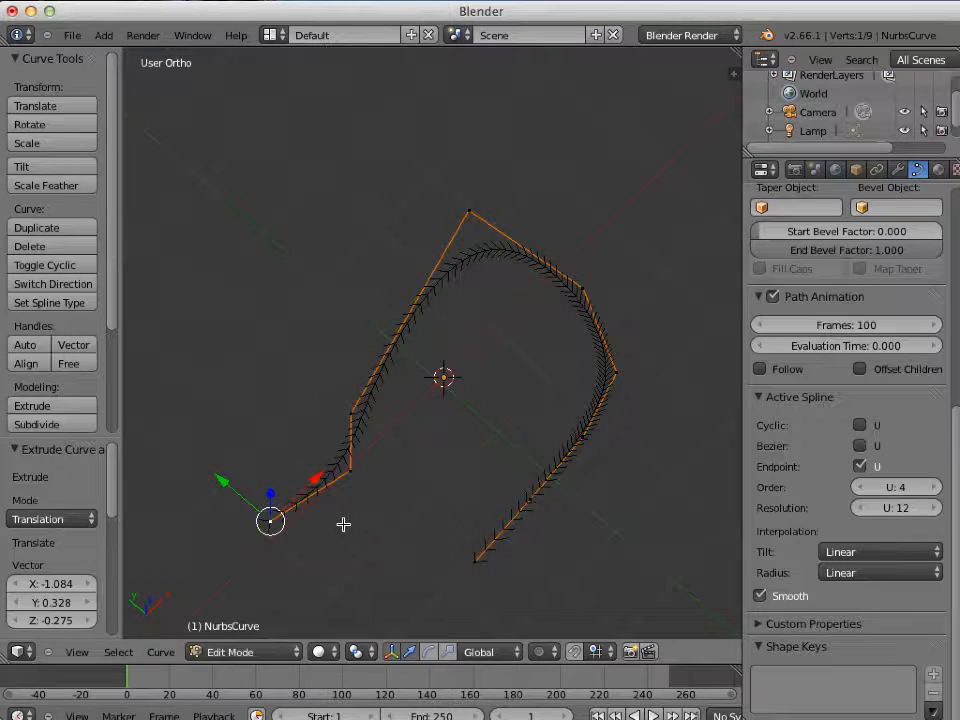
key(e)
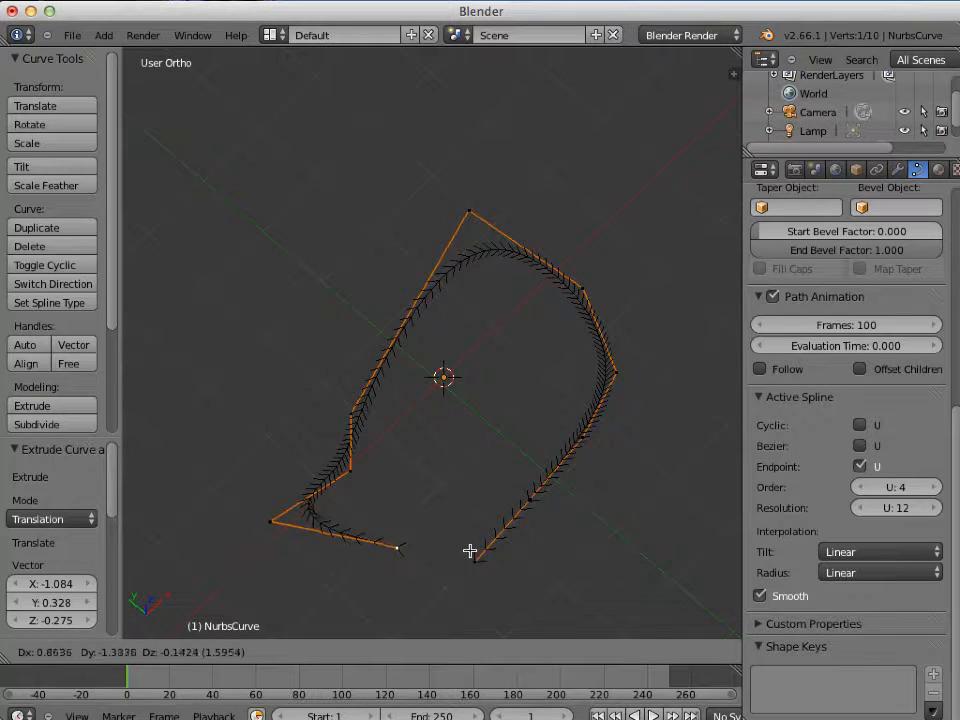
click(469, 544)
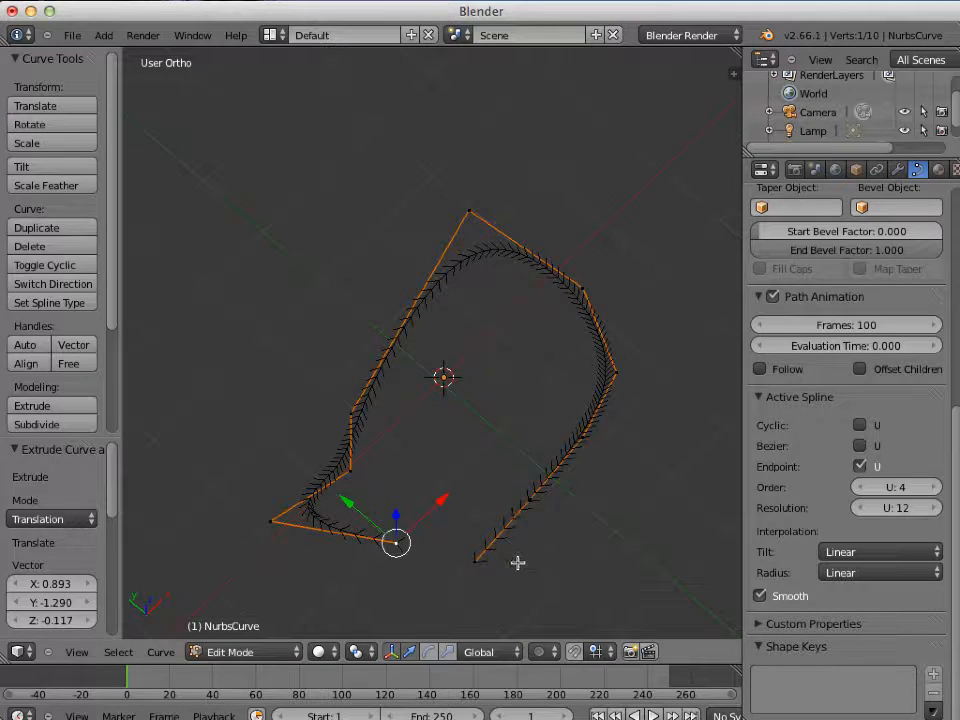
Close the NURBS curve by making it cyclic in U, and switch the active spline's Cyclic U option off and on again.
middle_drag(536, 549, 563, 539)
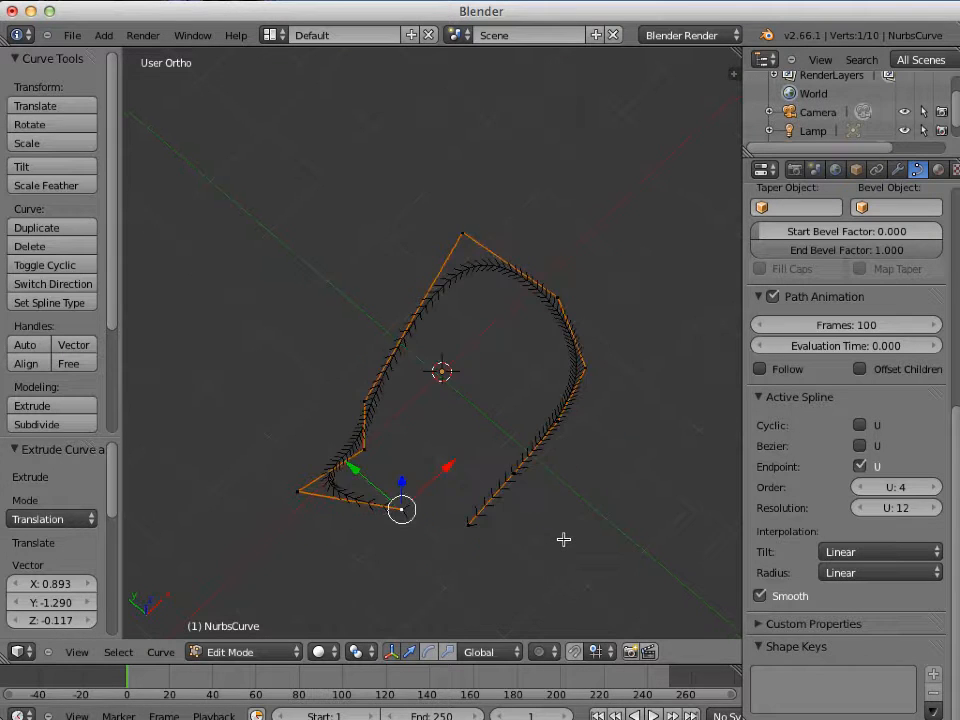
shift+scroll(563, 539, up, 3)
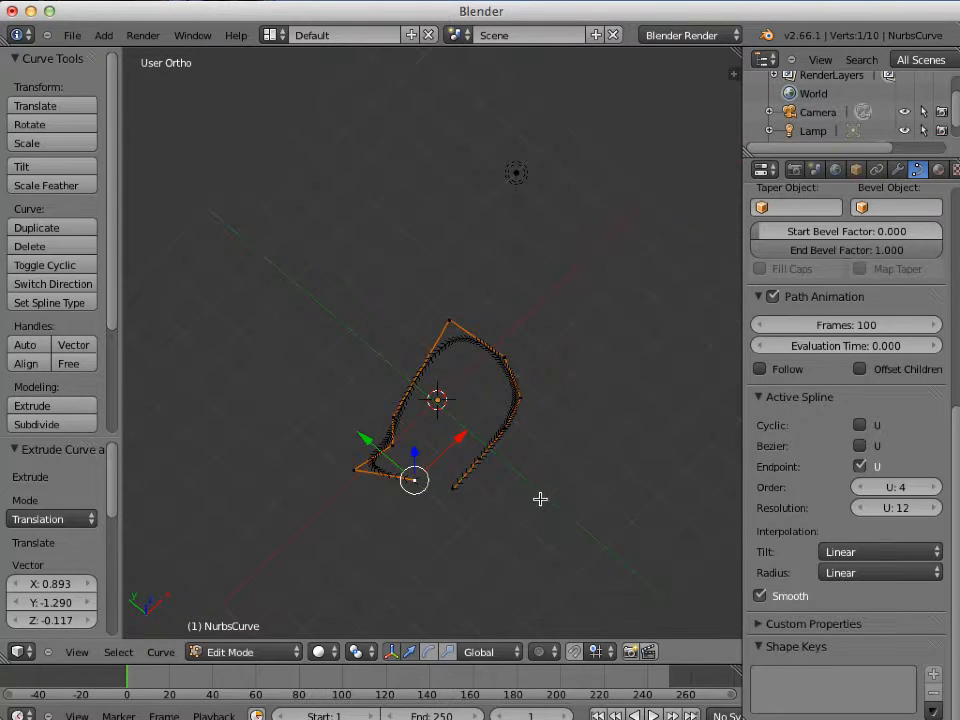
scroll(540, 500, up, 3)
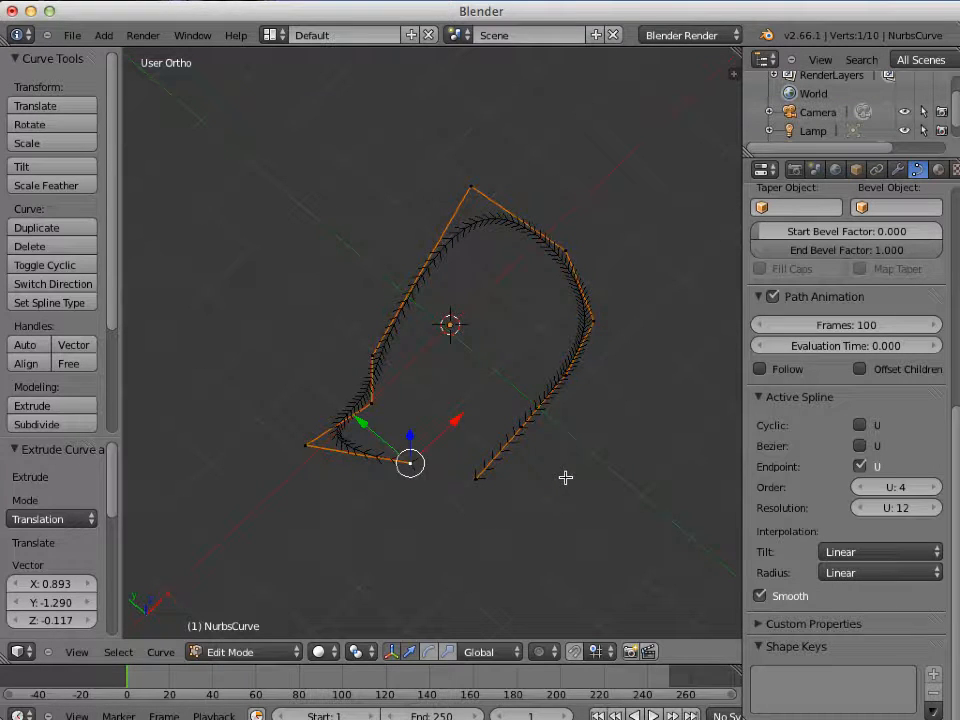
key(alt+c)
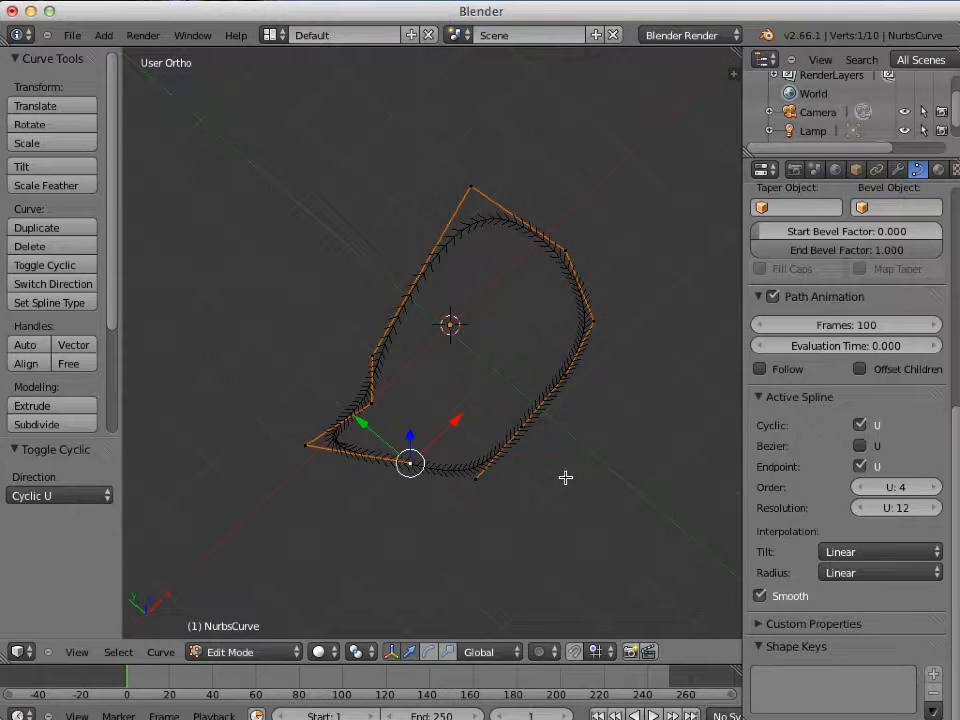
scroll(528, 468, up, 1)
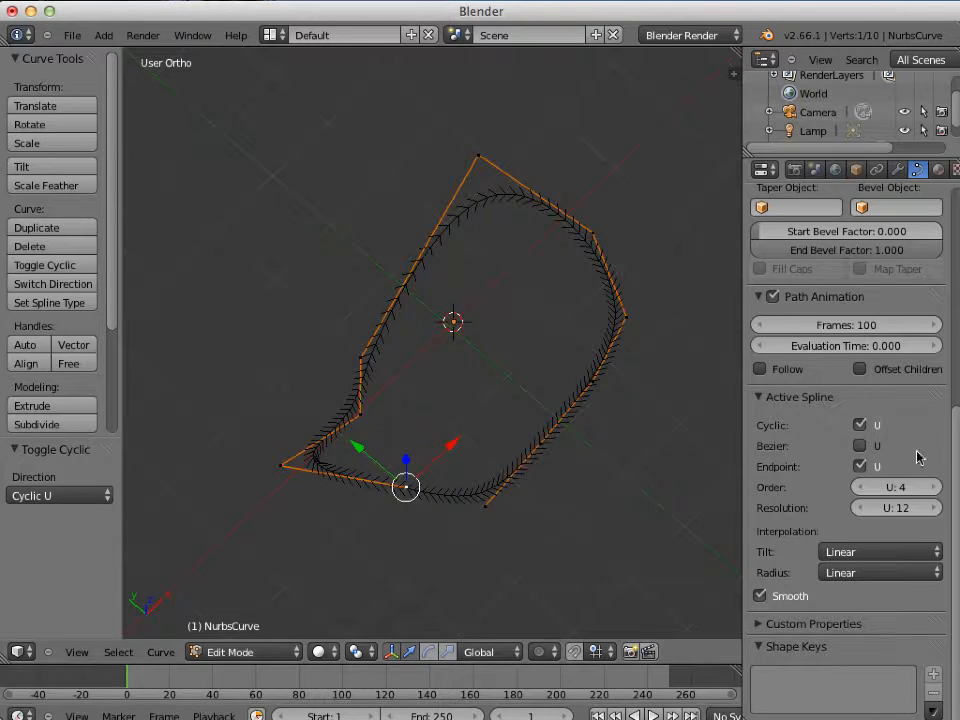
click(860, 426)
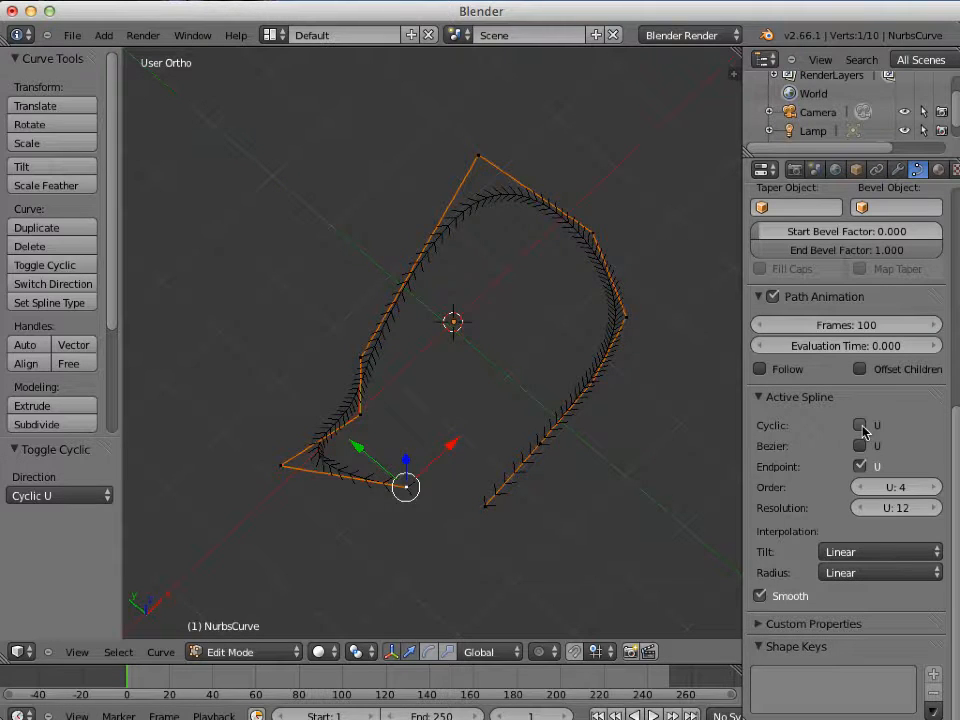
click(860, 426)
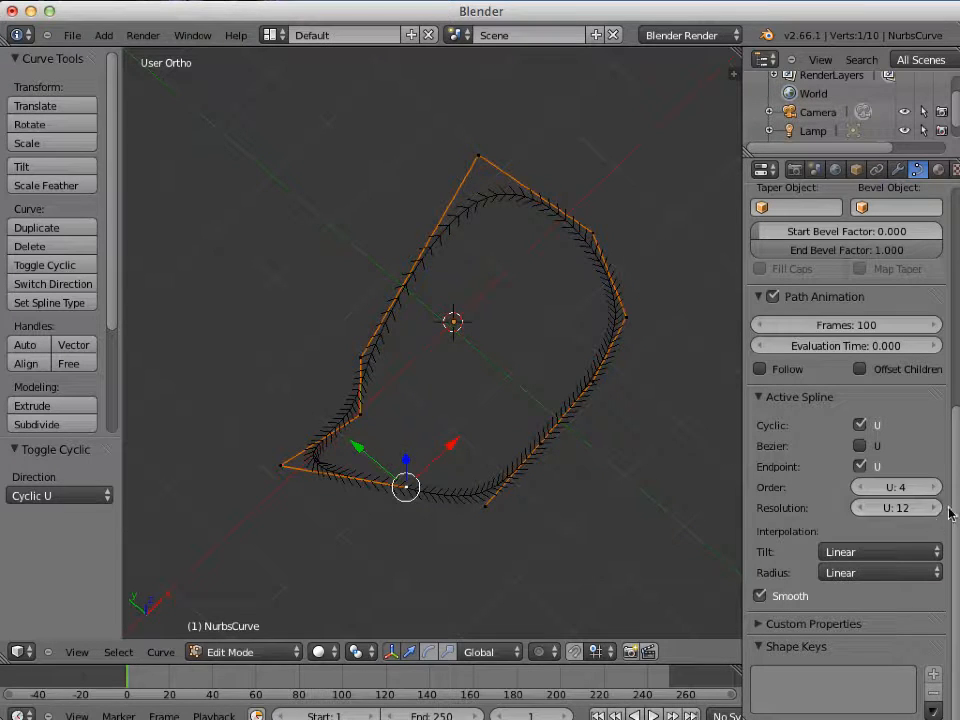
Leave Edit Mode and delete the closed 3D NURBS curve.
scroll(910, 290, up, 8)
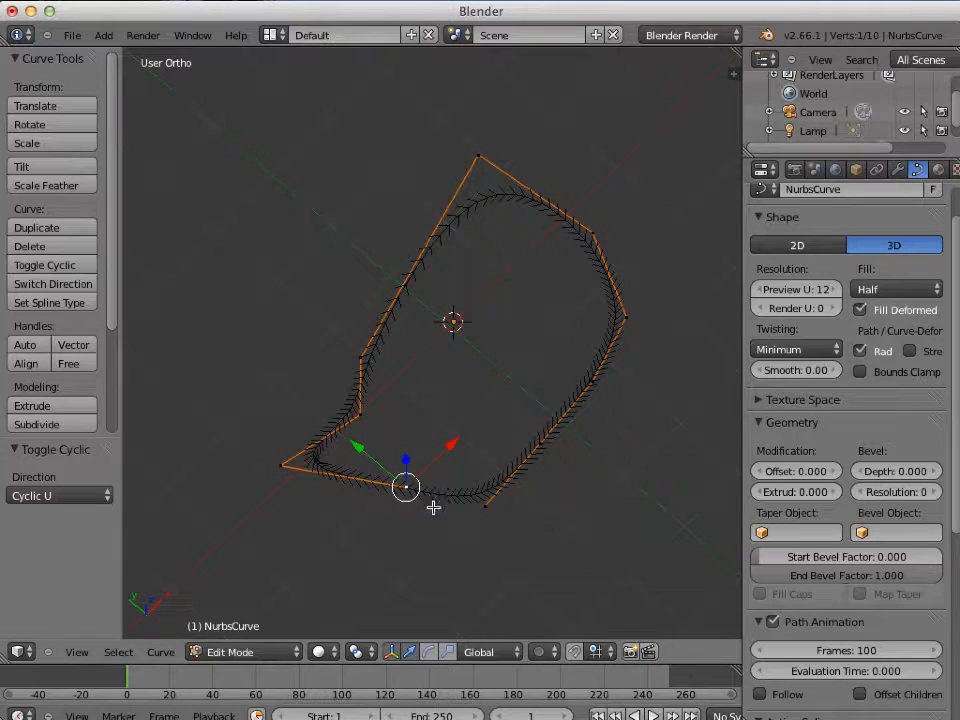
scroll(433, 508, down, 2)
middle_drag(437, 500, 543, 427)
middle_drag(615, 444, 639, 480)
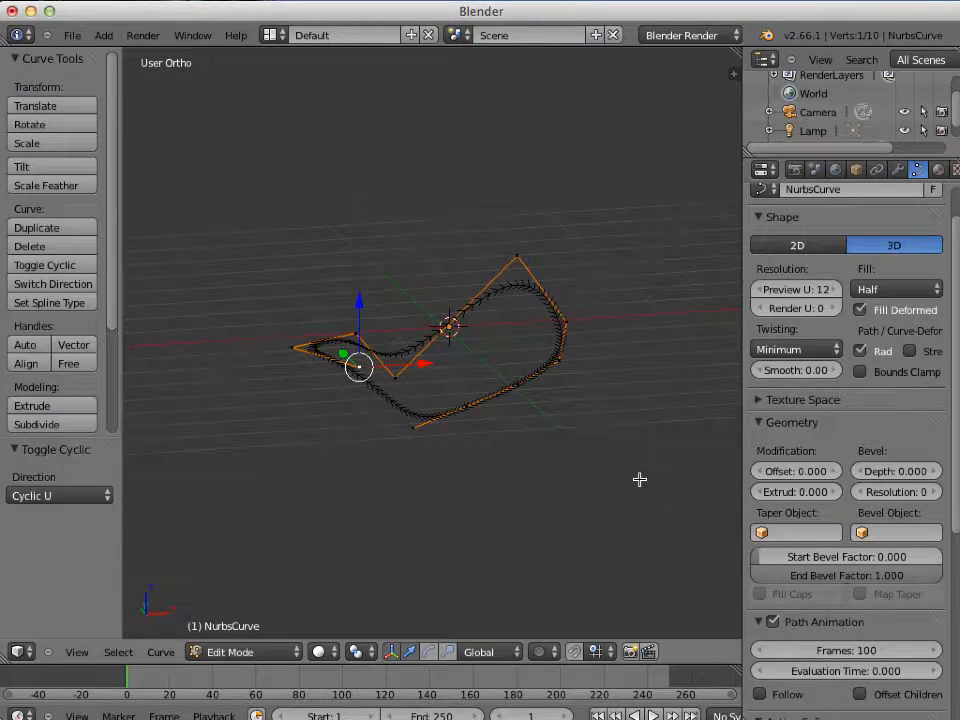
key(Tab)
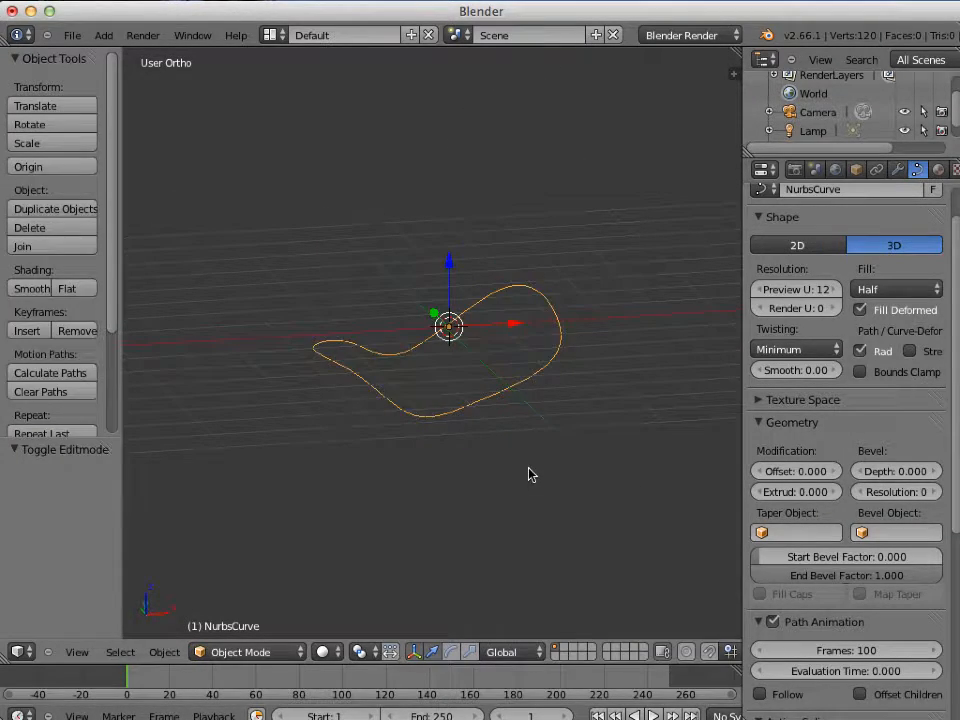
key(x)
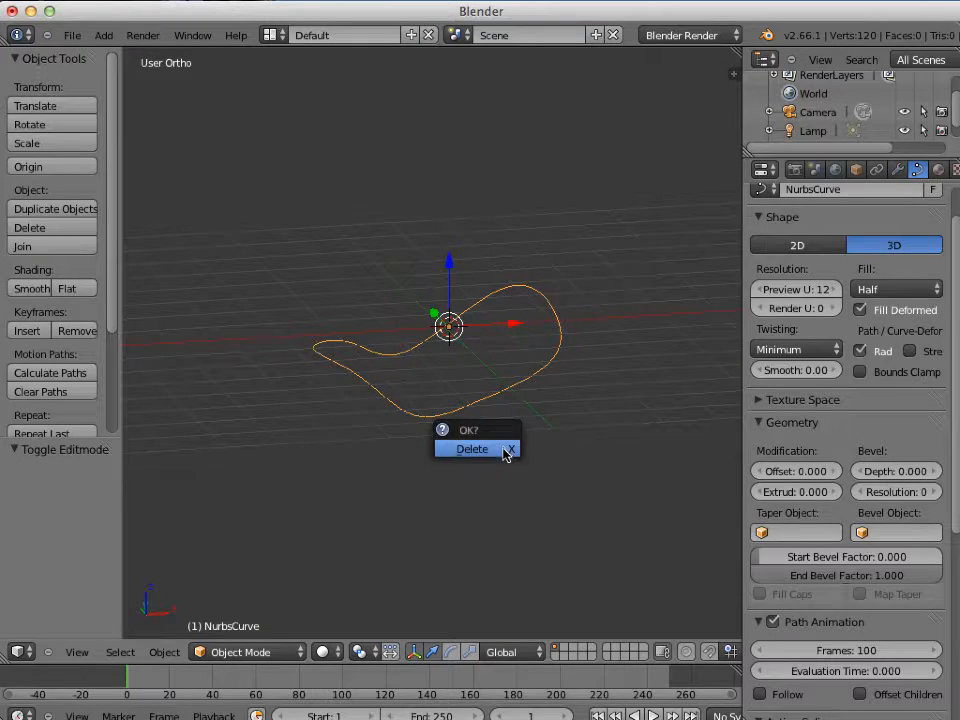
click(506, 451)
Add a new Nurbs Curve at the 3D cursor and enter Edit Mode on it.
key(KP_7)
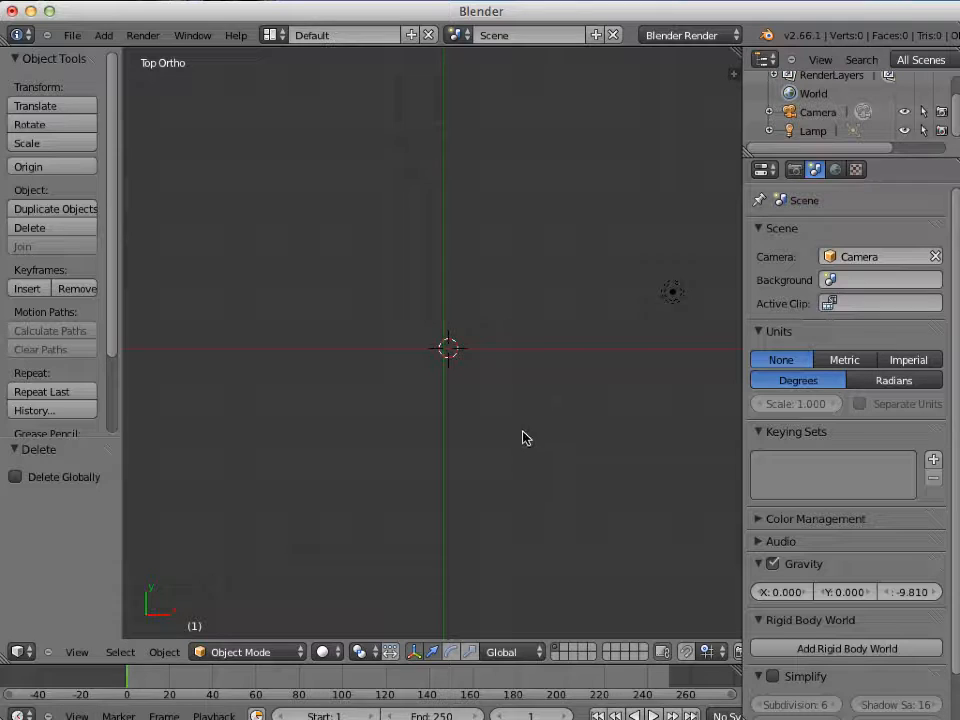
key(shift+a)
mouse_move(513, 432)
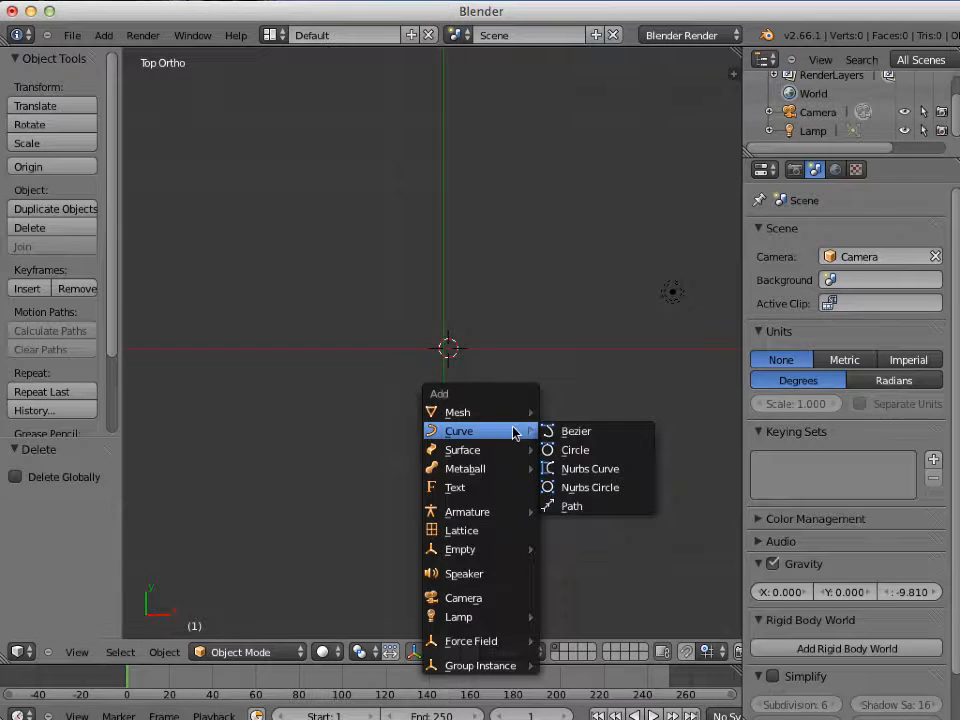
click(588, 468)
scroll(533, 440, up, 4)
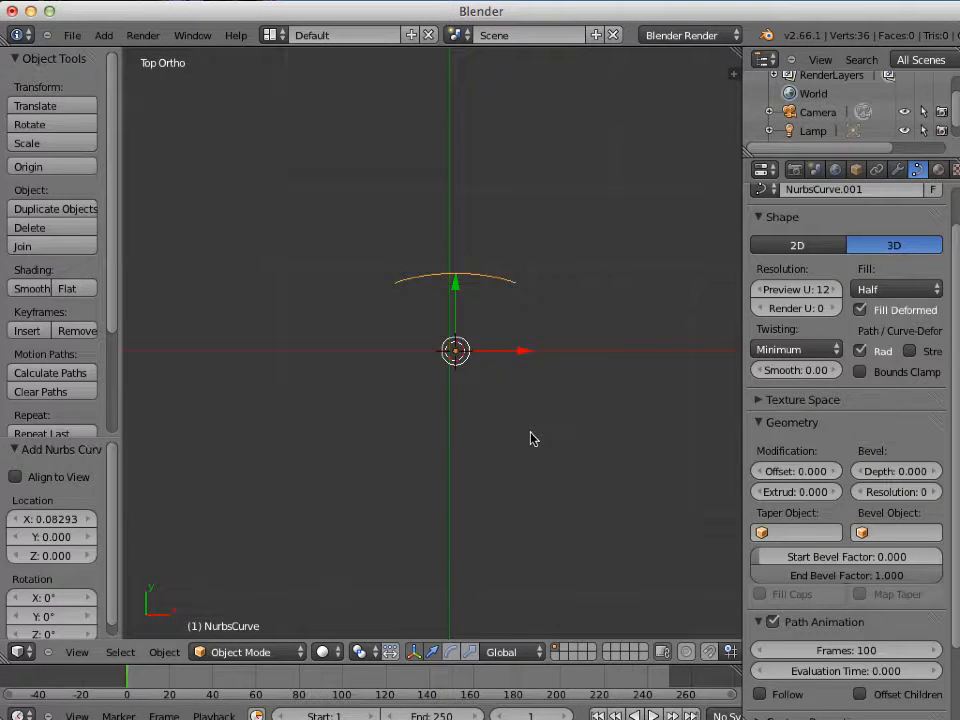
key(Tab)
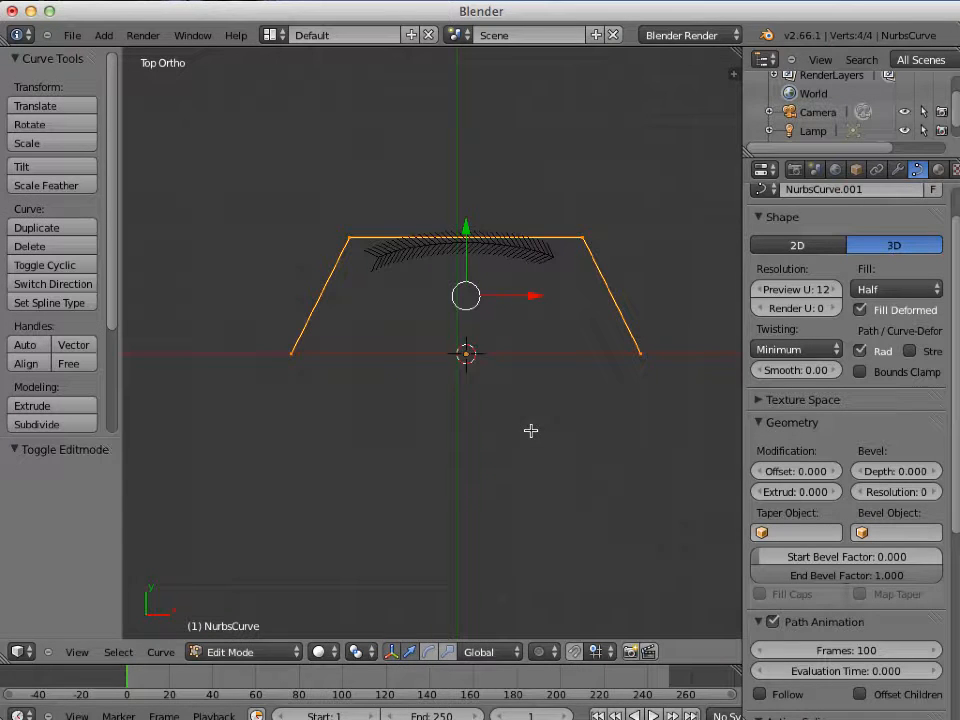
Set the new curve's shape to 2D and enable the Endpoint U option of its active spline.
shift+middle_drag(547, 406, 514, 410)
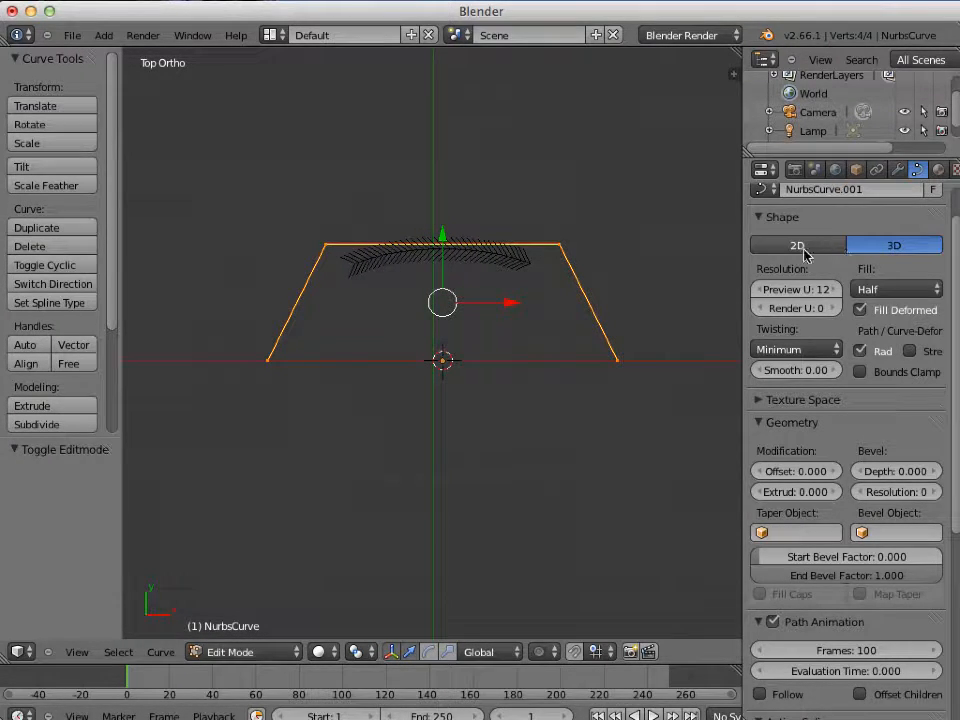
click(797, 246)
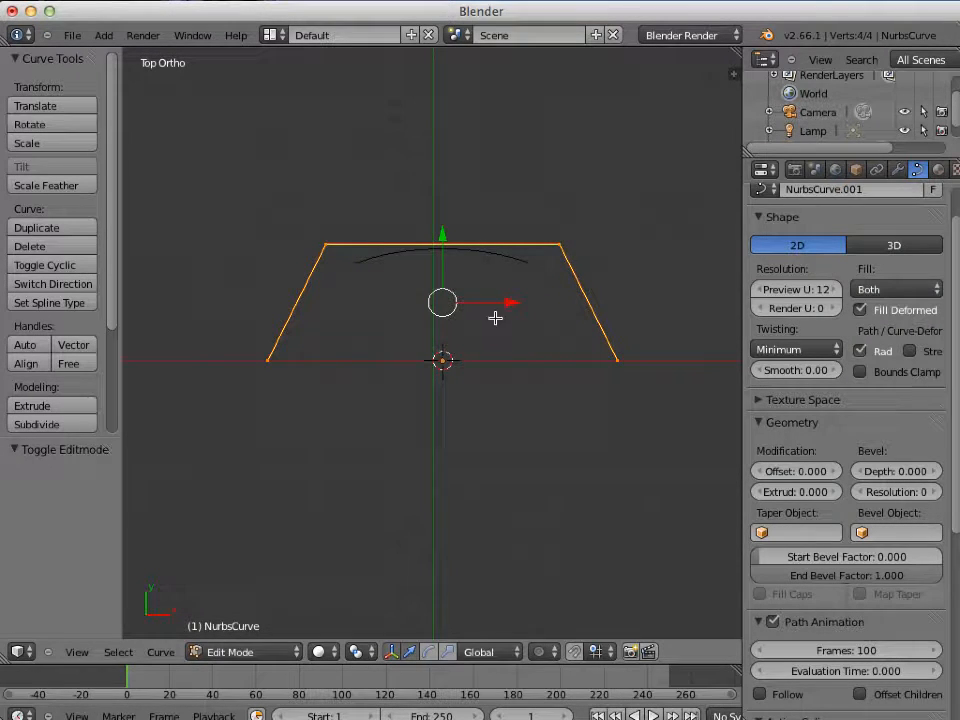
scroll(800, 474, down, 5)
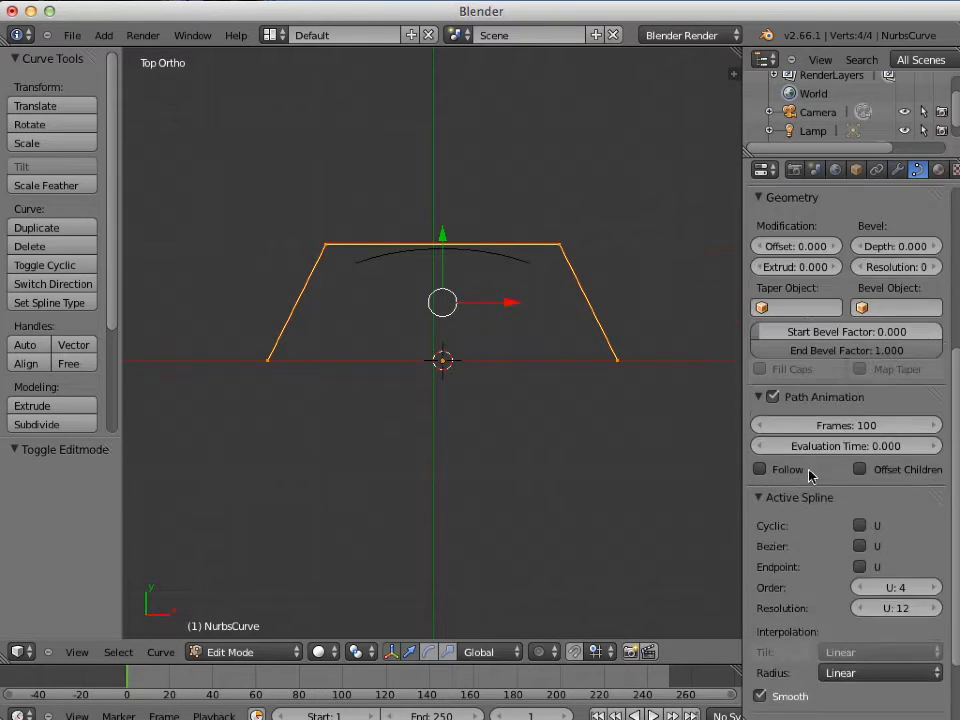
scroll(810, 475, down, 3)
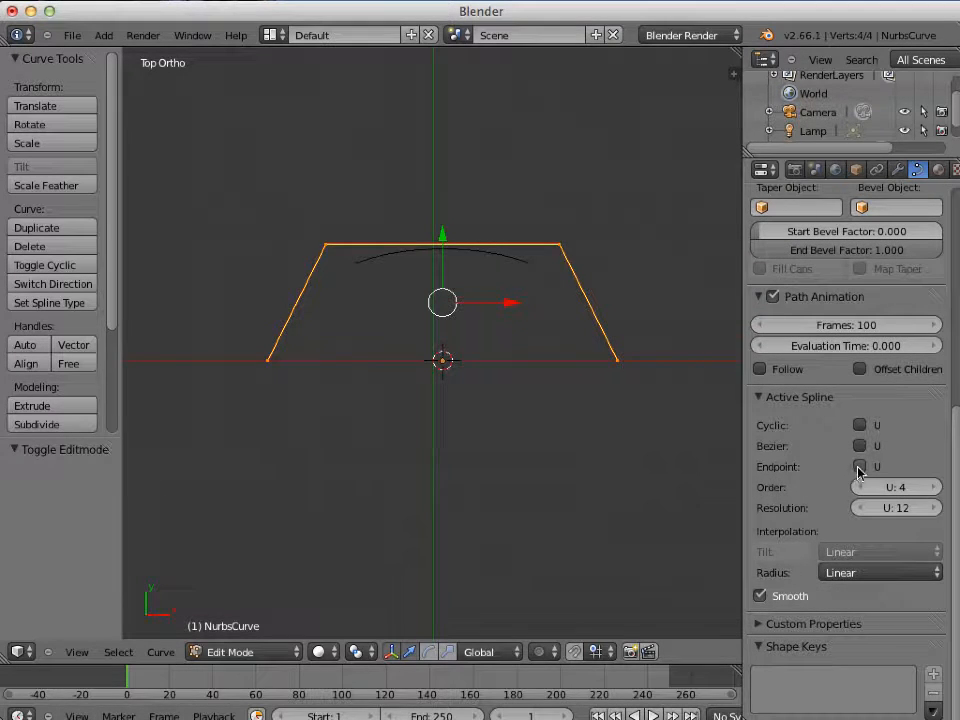
click(859, 467)
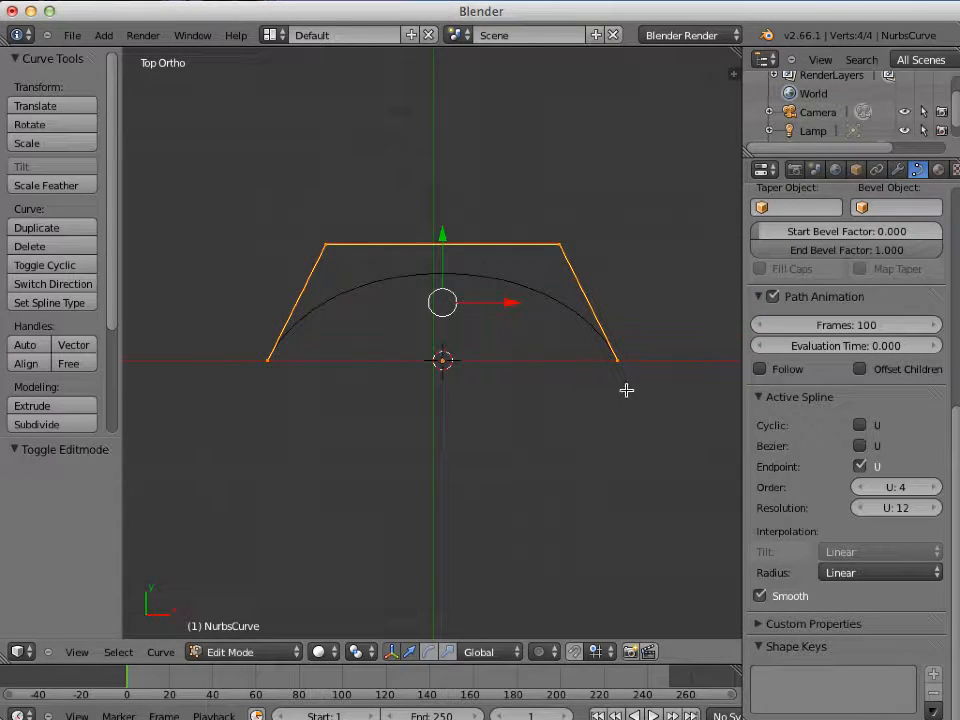
Extend the 2D curve from its right end with six control points looping below the origin to about X -1.356, Y -1.770.
scroll(623, 381, down, 2)
right_click(561, 356)
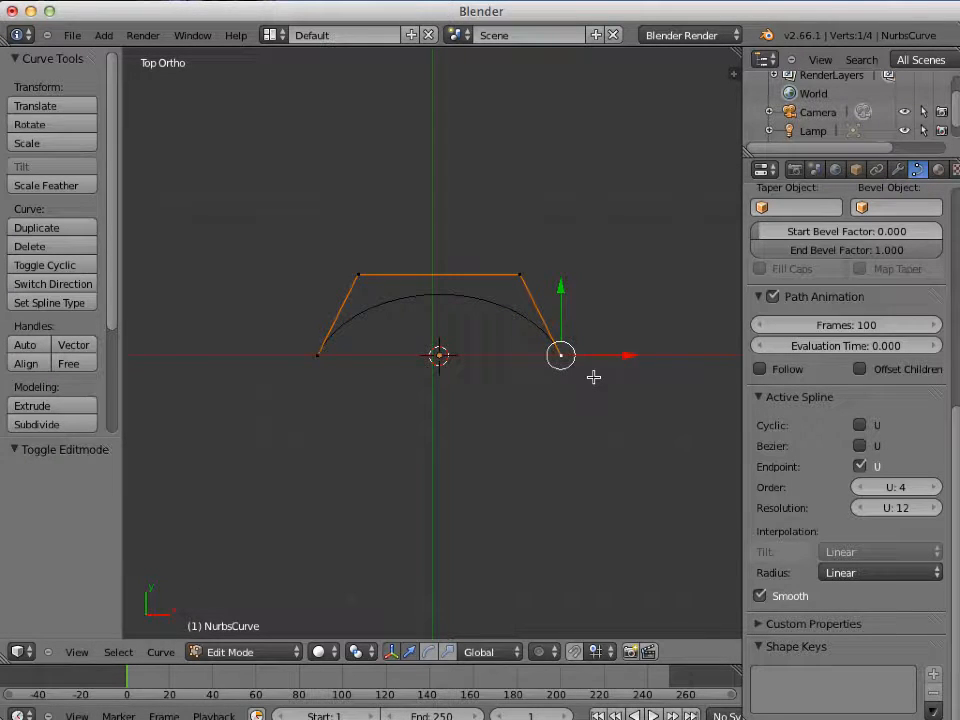
ctrl+click(617, 400)
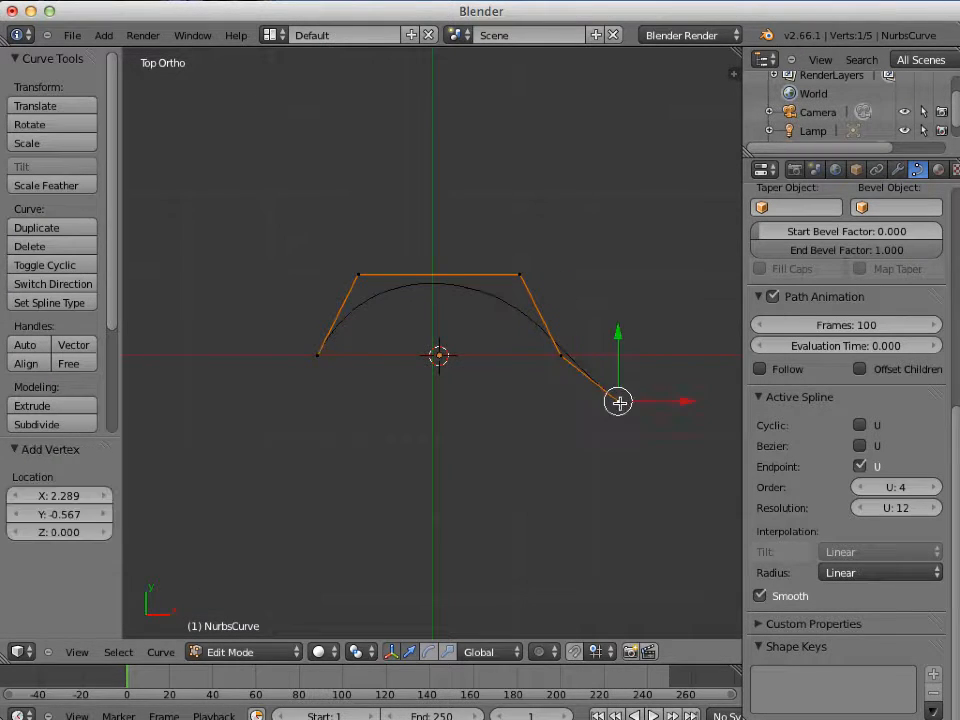
ctrl+click(650, 458)
ctrl+click(598, 502)
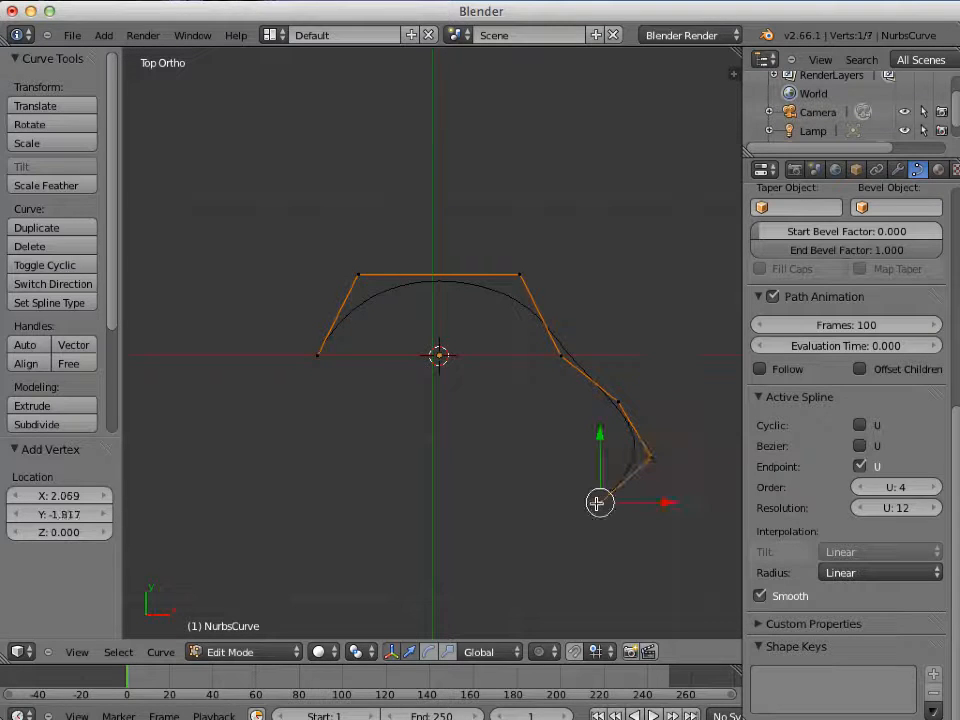
ctrl+click(479, 516)
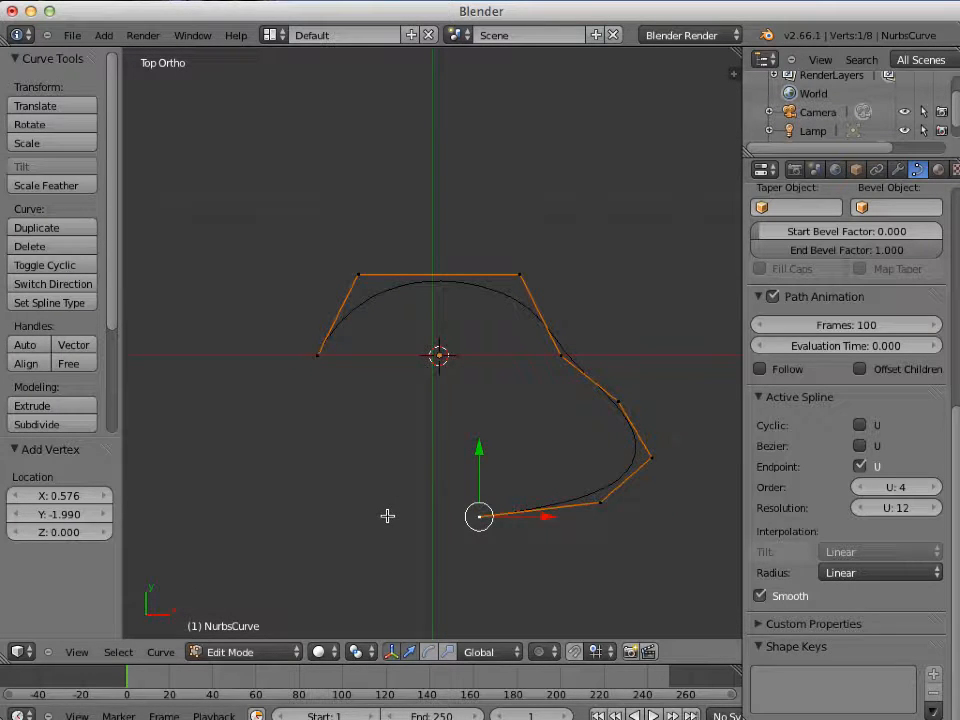
ctrl+click(387, 516)
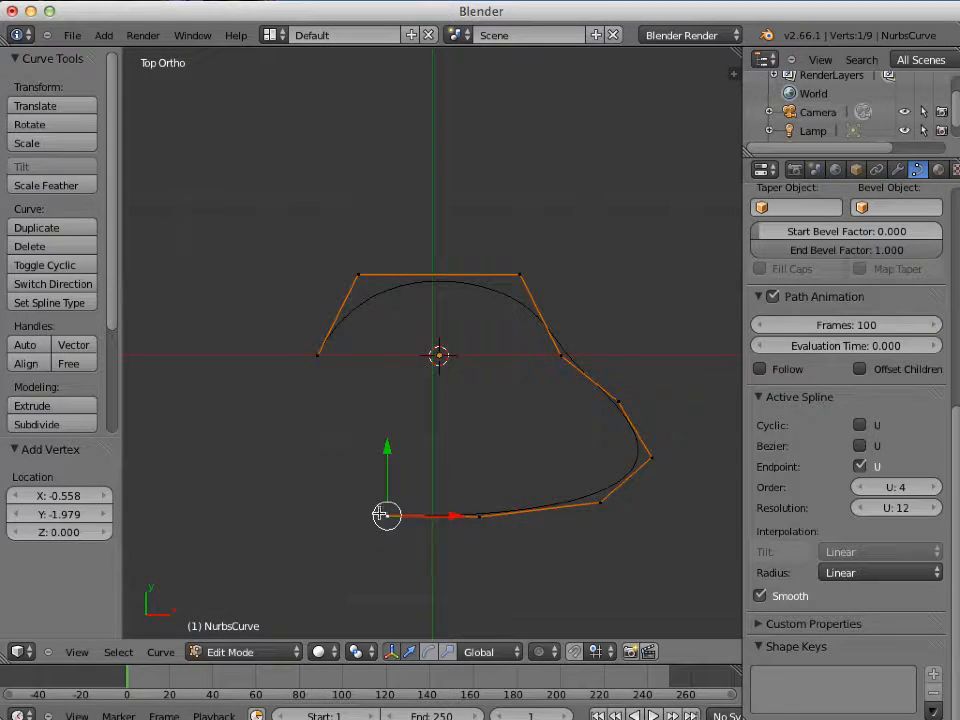
ctrl+click(322, 498)
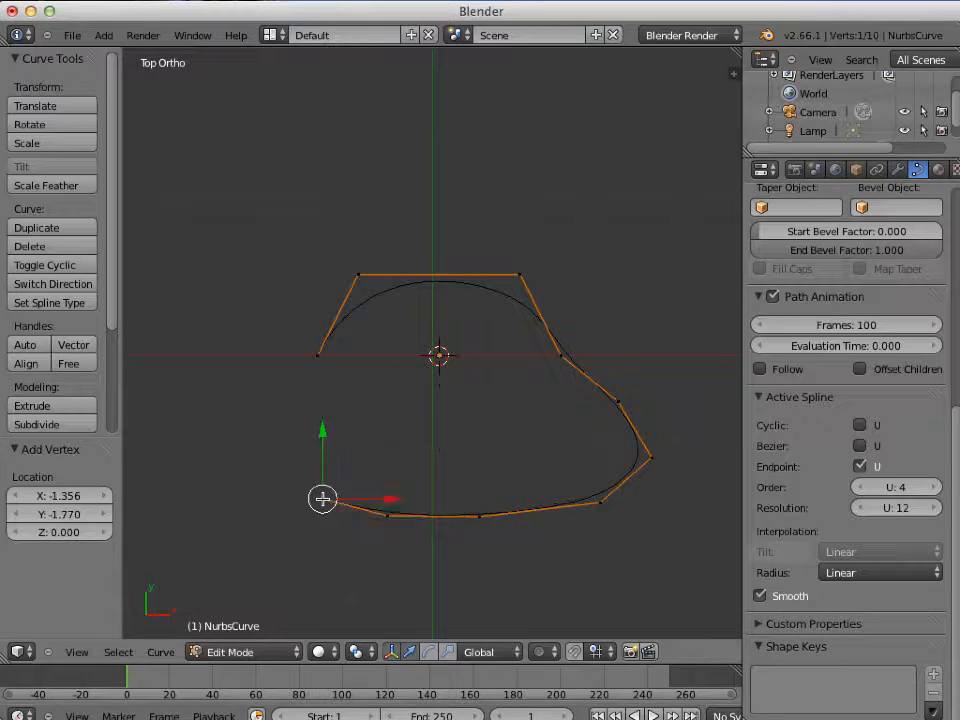
Close the extended 2D curve into a filled shape by enabling Cyclic U on its active spline.
click(859, 426)
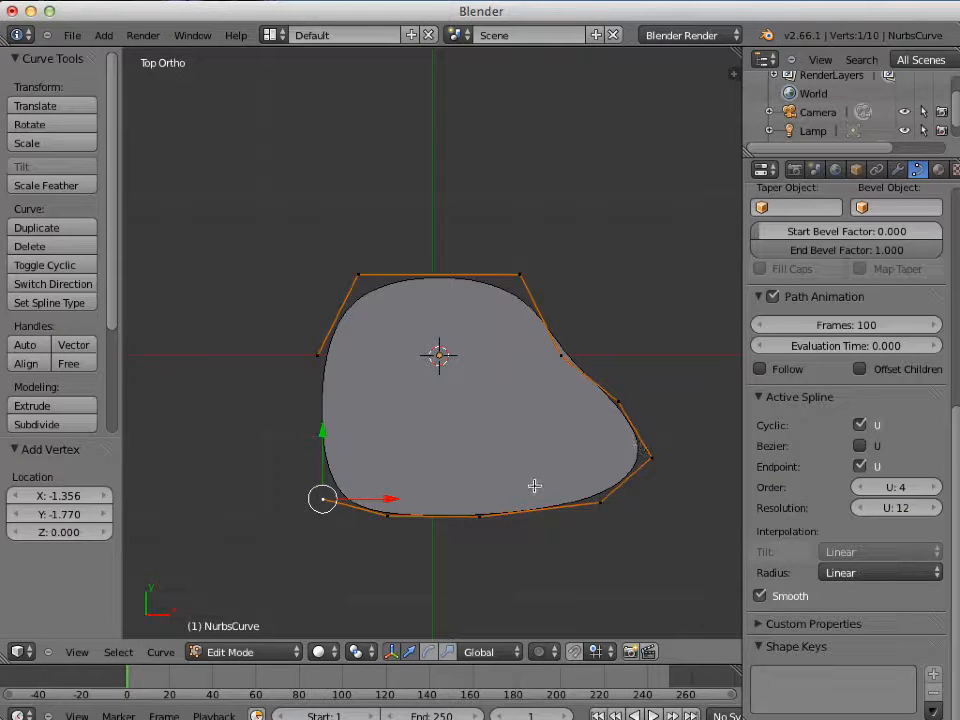
middle_drag(532, 488, 540, 415)
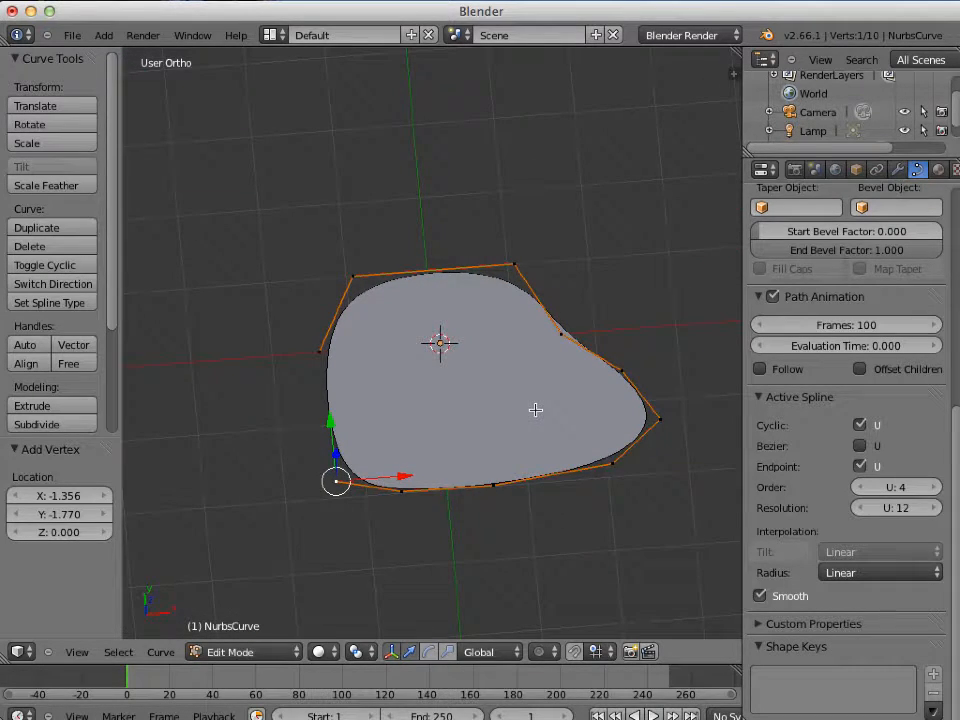
key(KP_7)
Add a second Nurbs Curve below the filled shape and move it inside by about X 0.231, Y 2.372.
shift+middle_drag(530, 411, 559, 283)
click(452, 501)
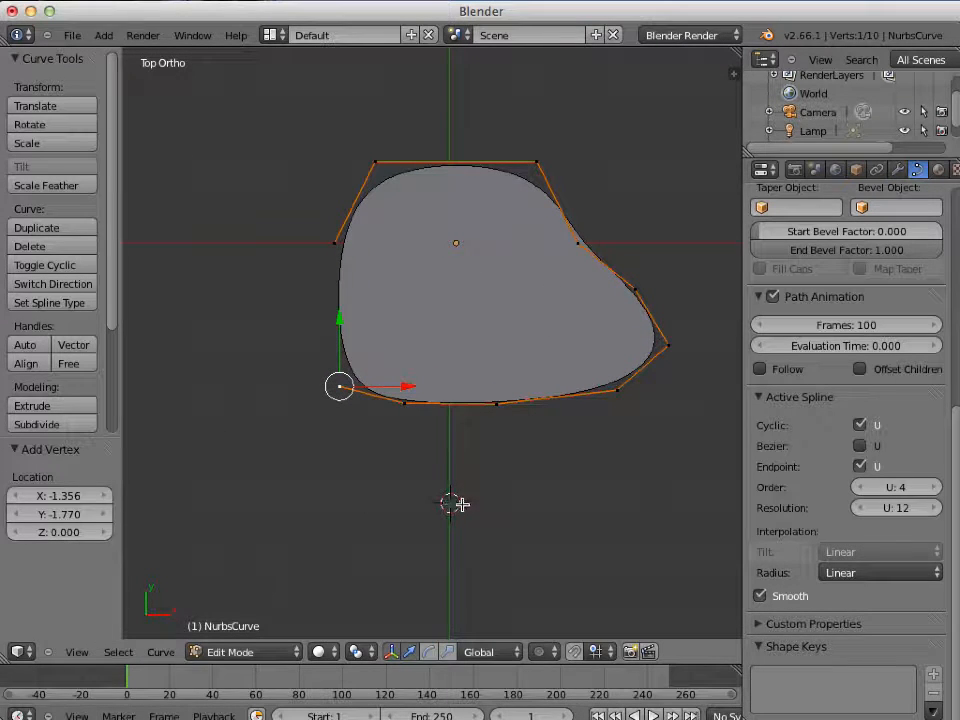
key(shift+a)
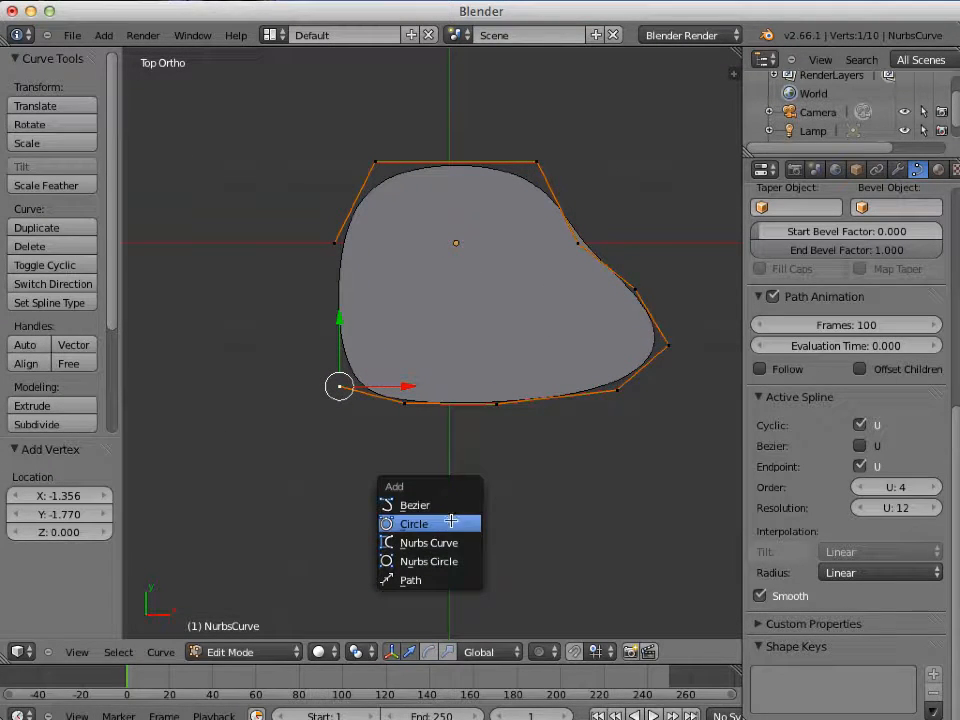
click(455, 542)
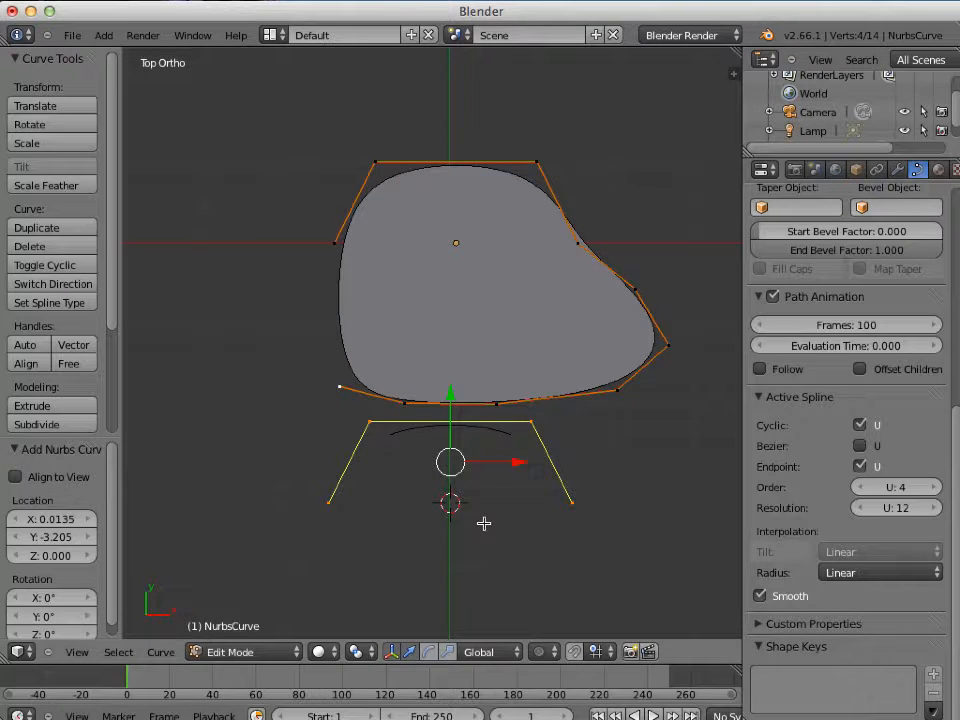
key(g)
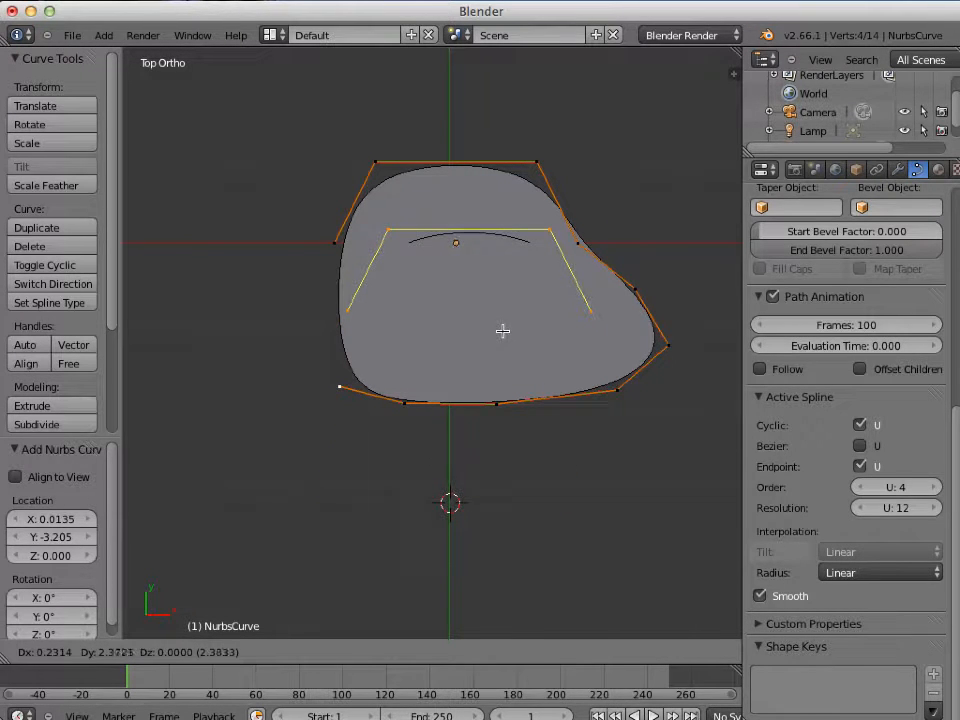
click(502, 331)
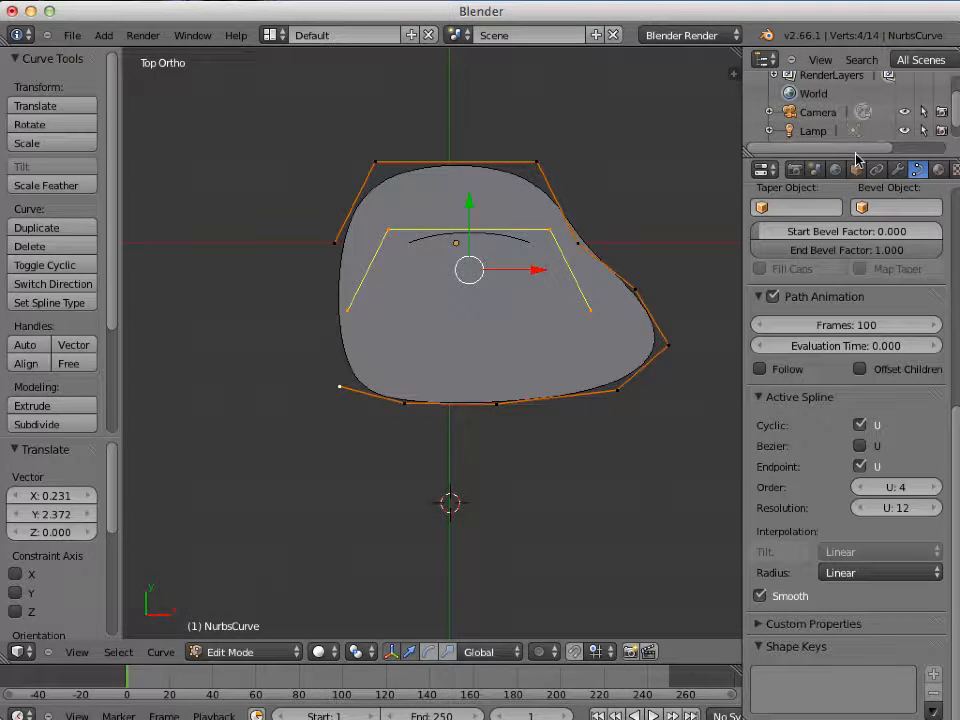
Enable Endpoint U on the inner spline and extend its right end with three control points to about X -0.292, Y -1.458.
drag(858, 157, 857, 213)
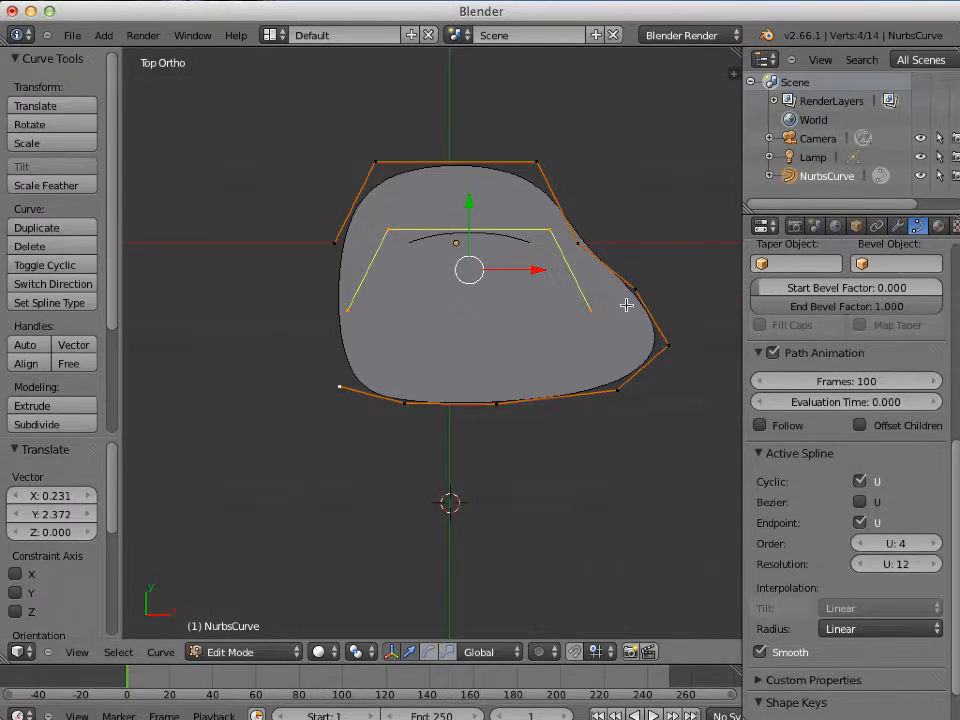
right_click(590, 310)
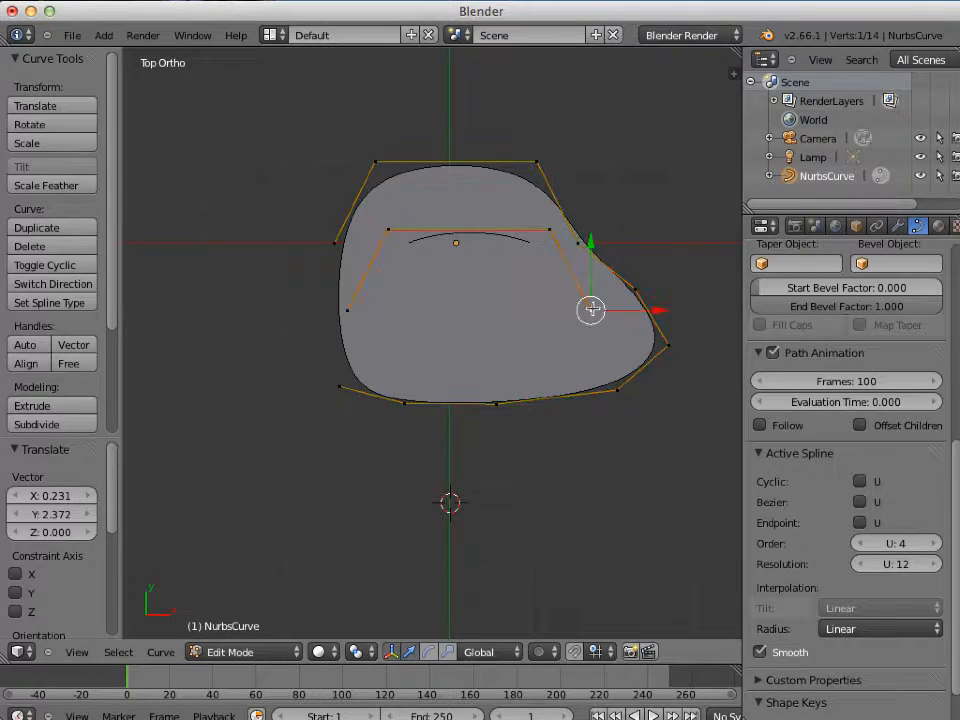
click(861, 524)
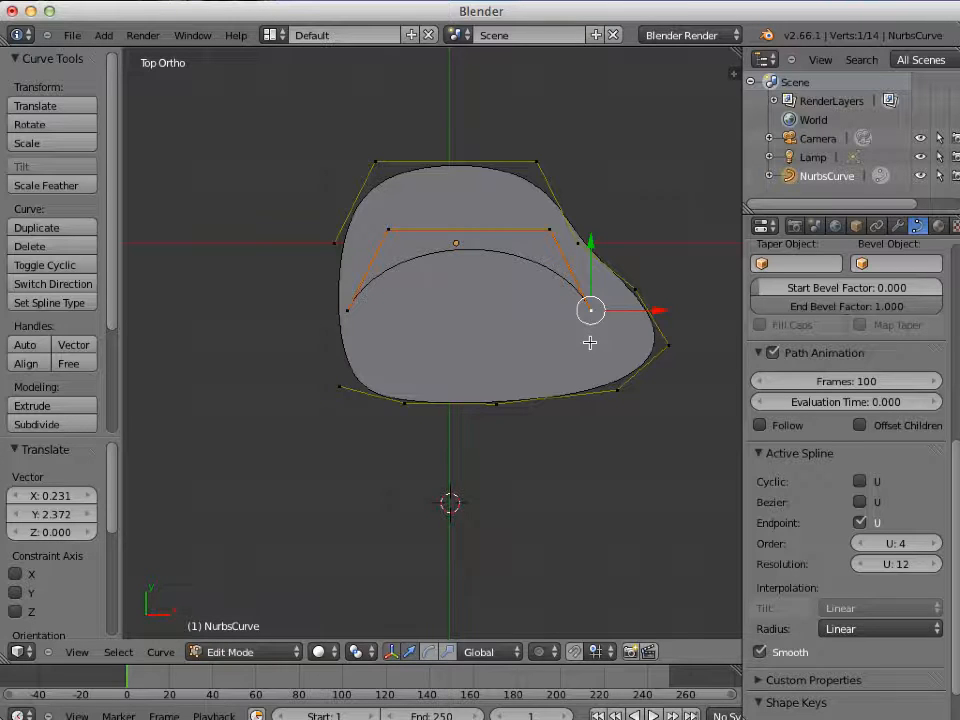
ctrl+click(549, 344)
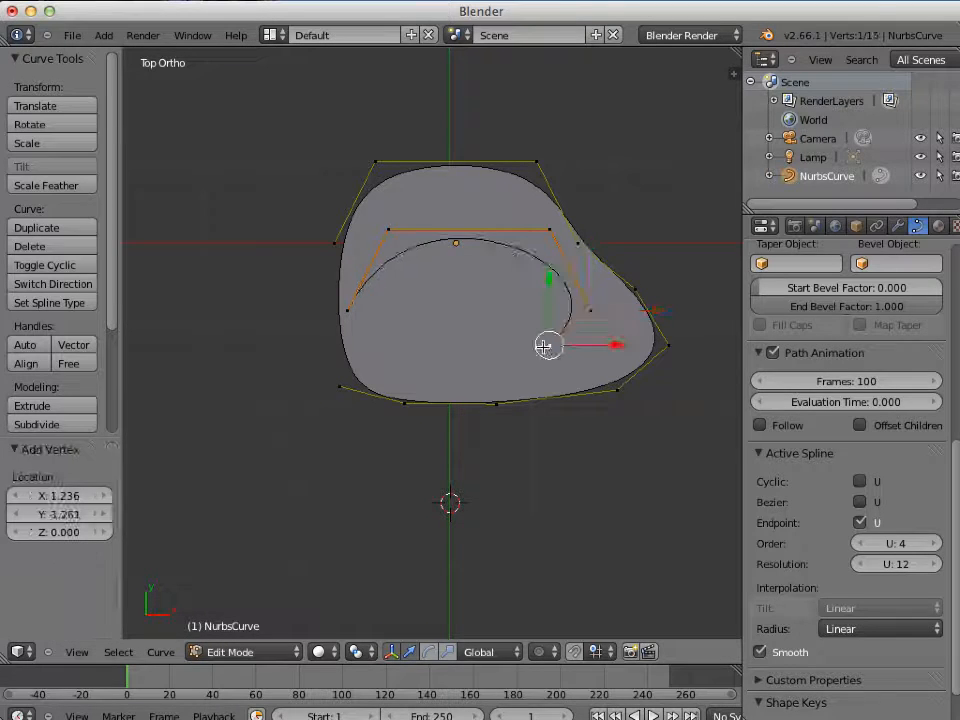
ctrl+click(490, 356)
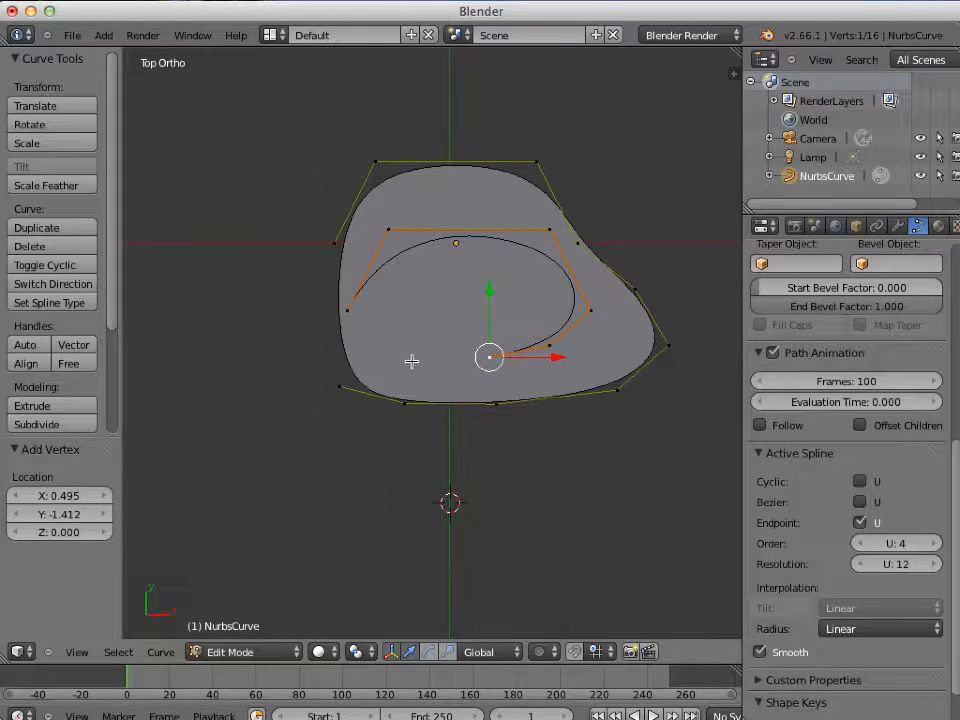
ctrl+click(426, 362)
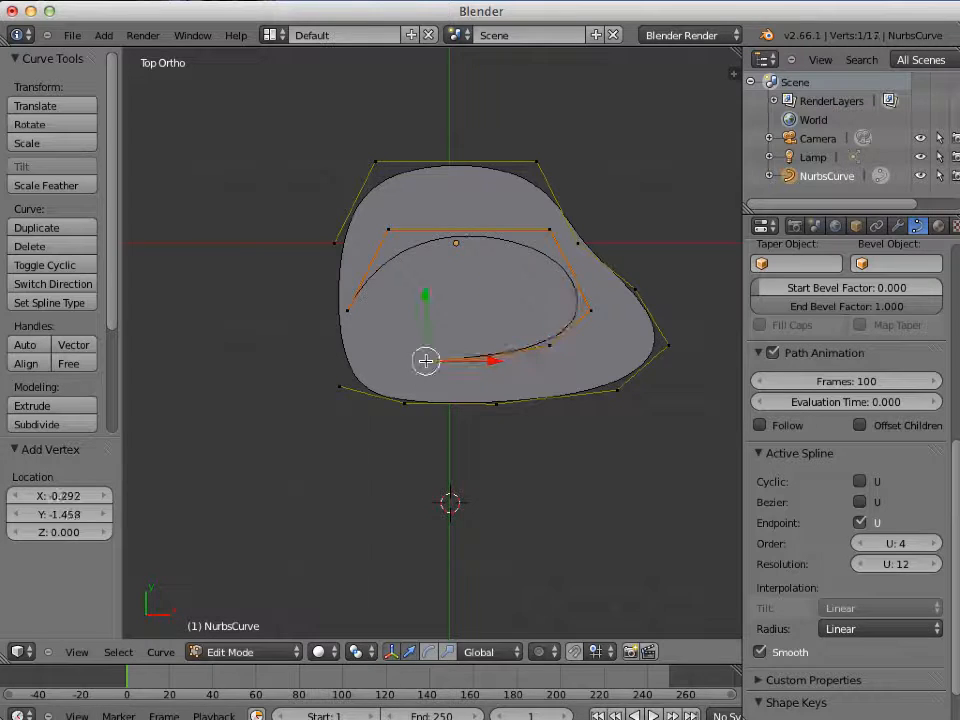
Shift the inner curve's left end point about 0.474 along X and close the curve with Cyclic U to form a hole.
right_click(348, 311)
key(g)
click(449, 334)
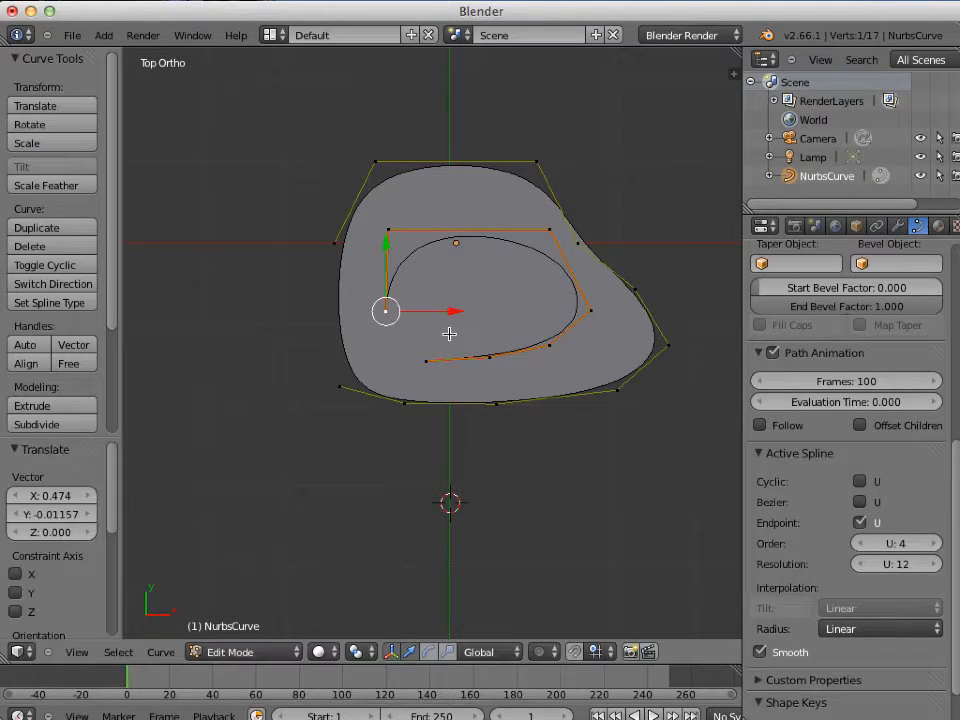
click(860, 482)
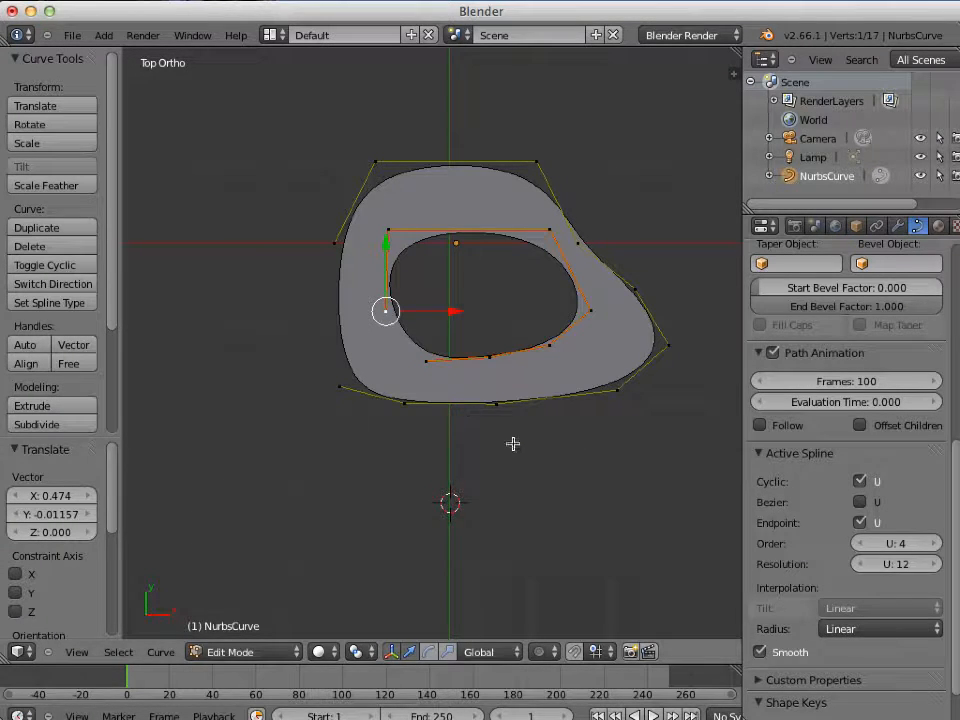
mouse_move(512, 437)
middle_down()
mouse_move(527, 377)
mouse_move(574, 281)
mouse_move(579, 294)
mouse_move(532, 327)
mouse_move(467, 289)
mouse_move(386, 319)
mouse_move(499, 339)
mouse_move(508, 381)
mouse_move(501, 437)
middle_up()
scroll(507, 435, up, 2)
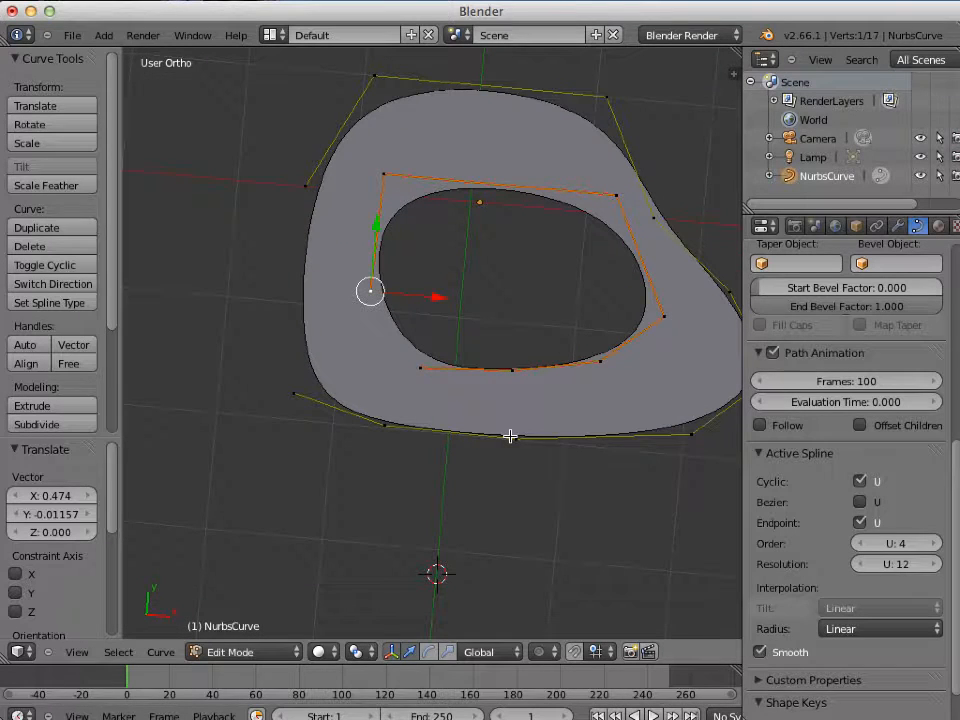
Reshape the hole by moving its lower-right control point about X 0.307, Y -0.271 and its upper-left one about X 0.526, Y -0.460.
right_click(601, 359)
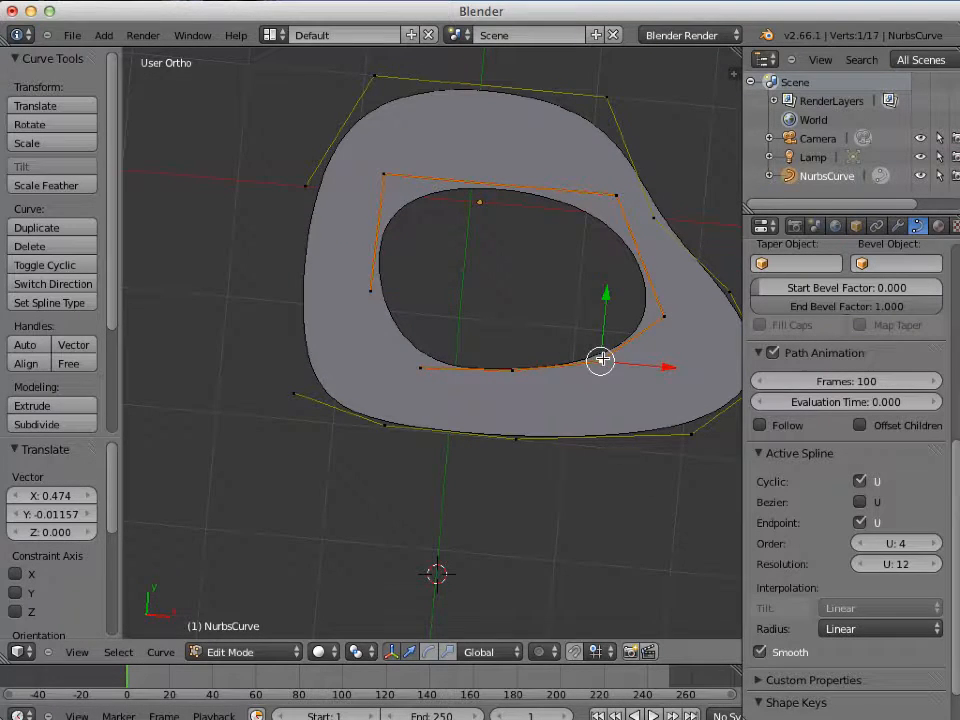
key(g)
click(645, 395)
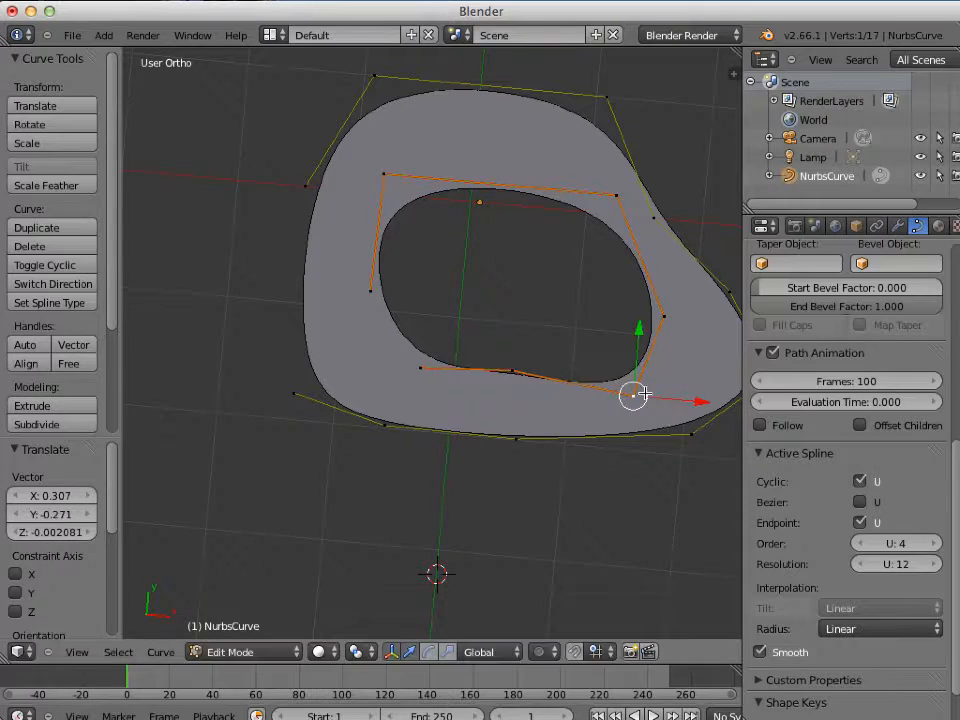
right_click(383, 177)
key(g)
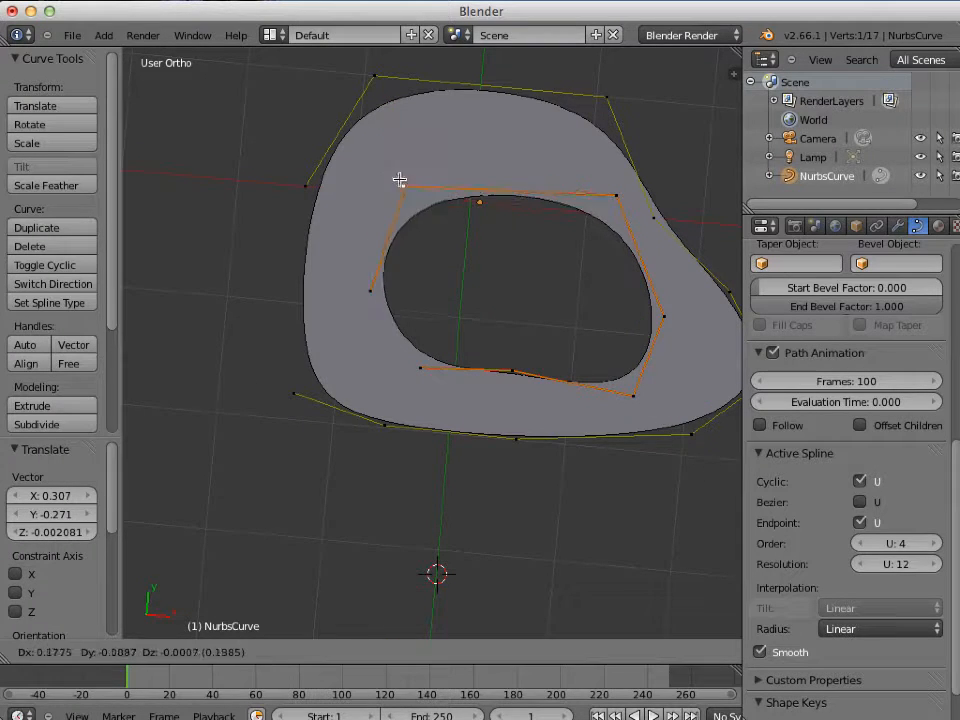
click(436, 218)
Reshape the outer curve by moving its upper-left control point about X 0.181, Y -1.016 and its lower-left end about X -0.810, Y 0.386.
right_click(374, 77)
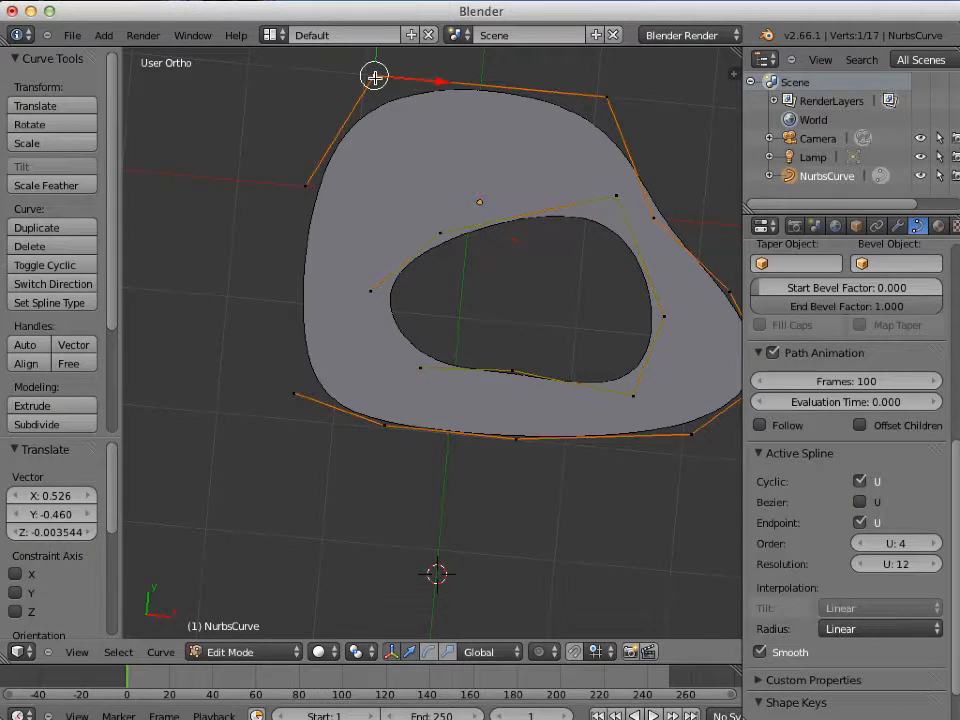
key(g)
click(386, 195)
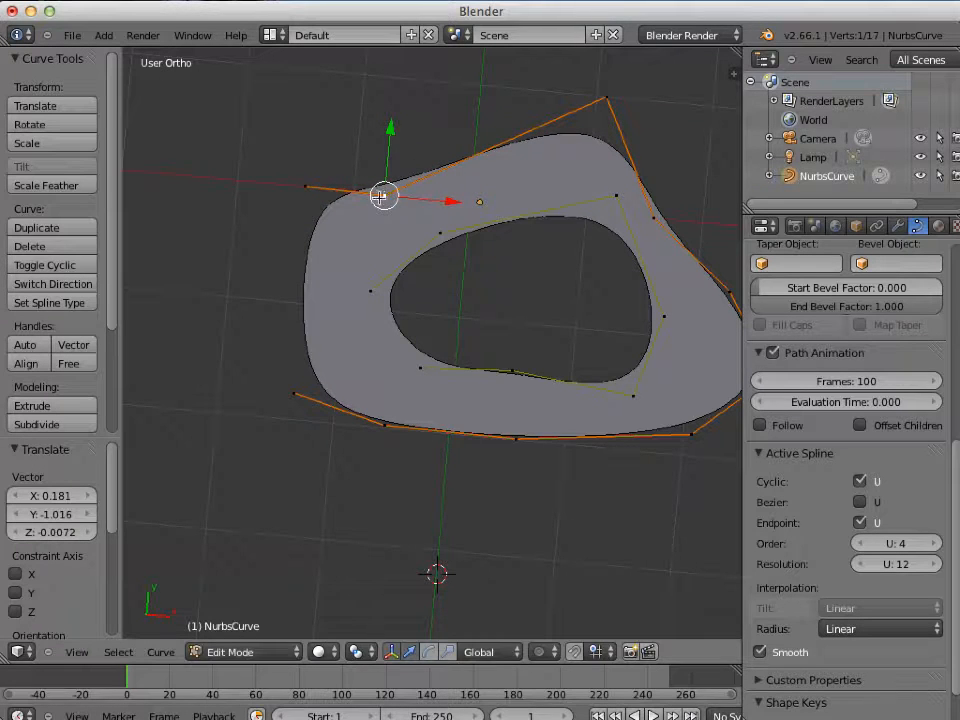
right_click(292, 393)
key(g)
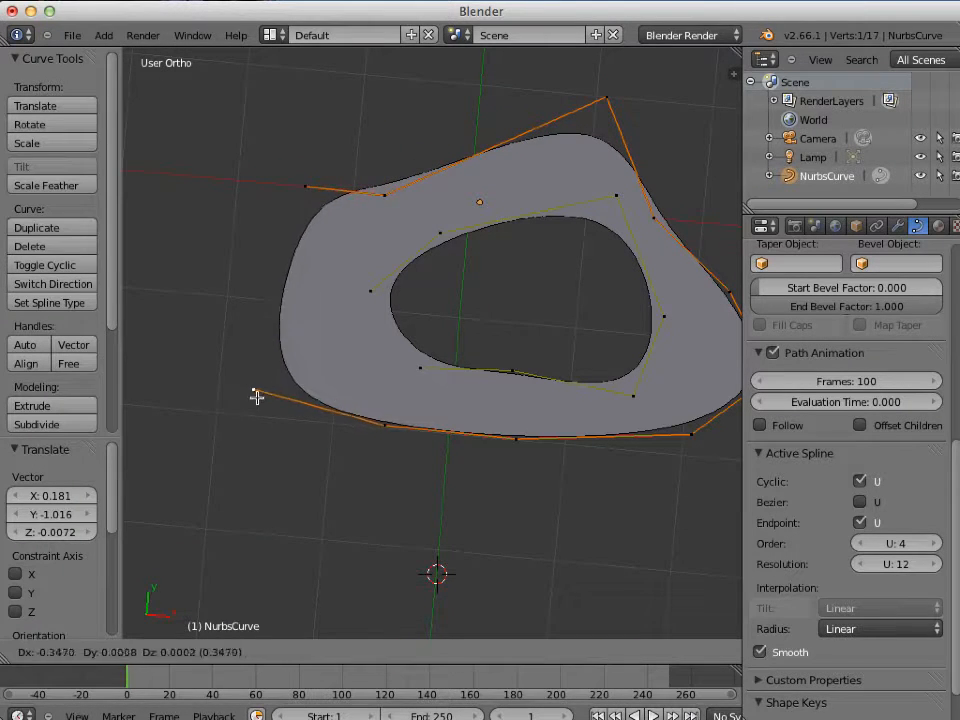
click(207, 343)
Select the outer curve's topmost control point and set its spline's Order U to 2.
scroll(480, 401, down, 3)
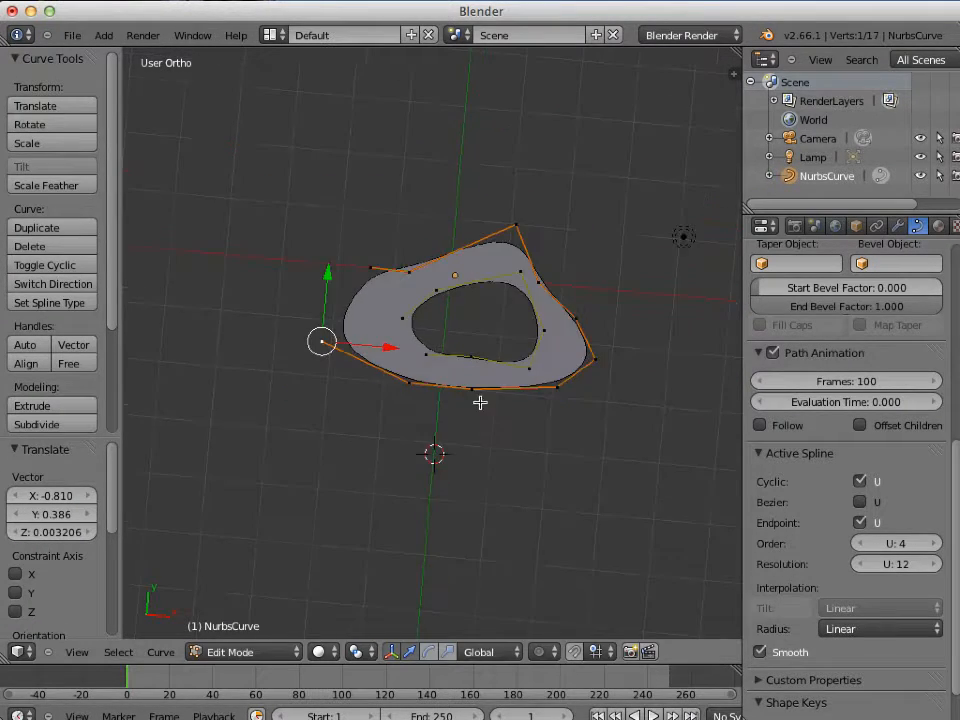
middle_drag(489, 404, 540, 300)
right_click(542, 207)
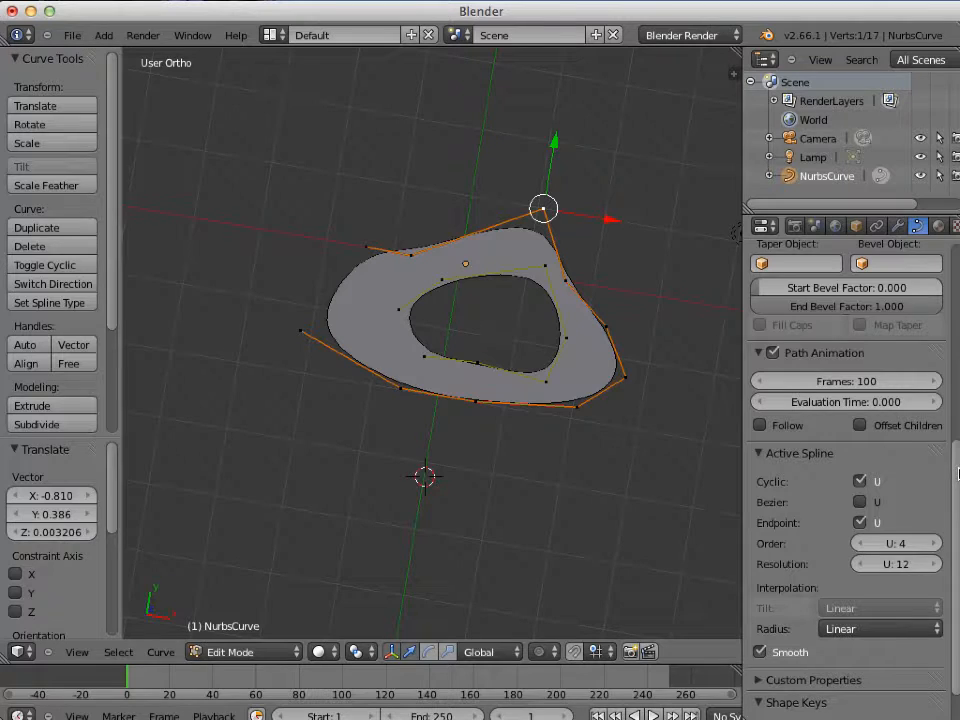
scroll(950, 470, down, 1)
scroll(956, 500, down, 1)
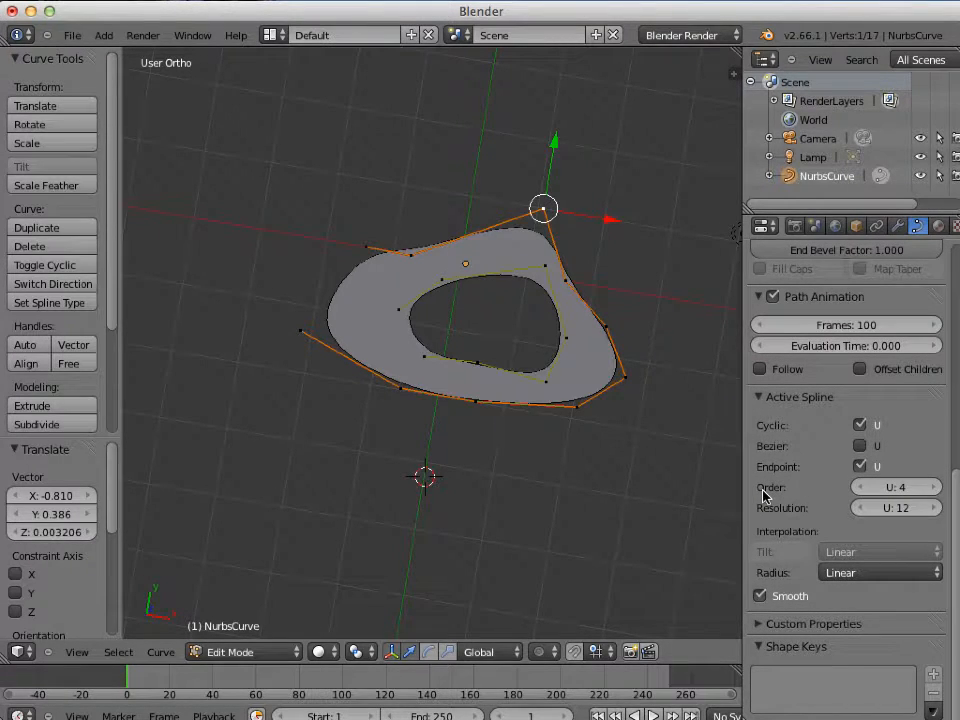
click(889, 487)
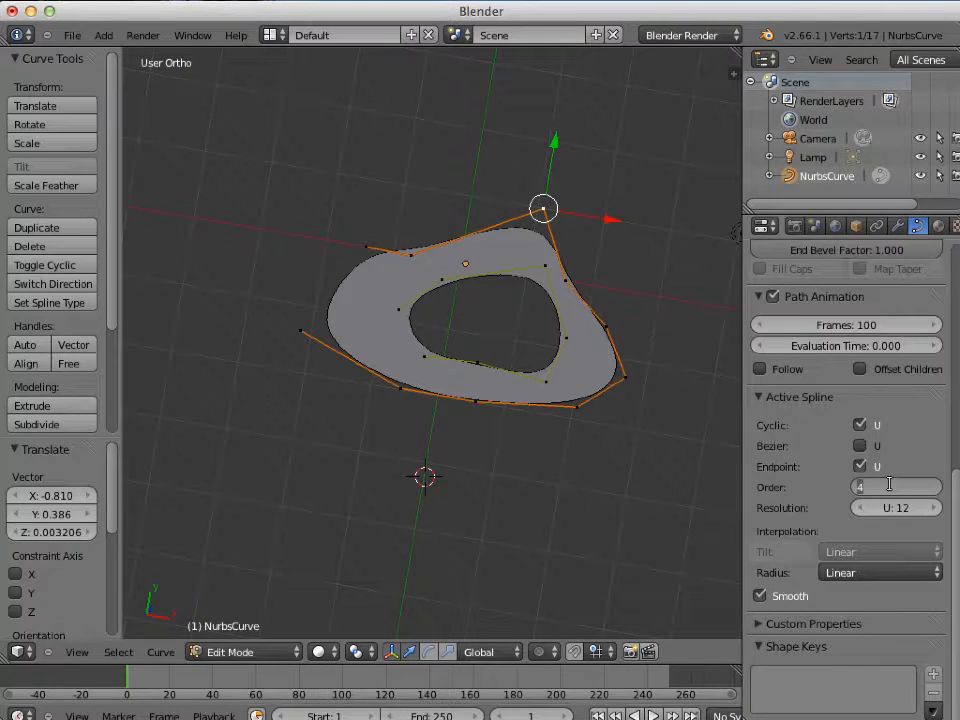
text(2)
key(Return)
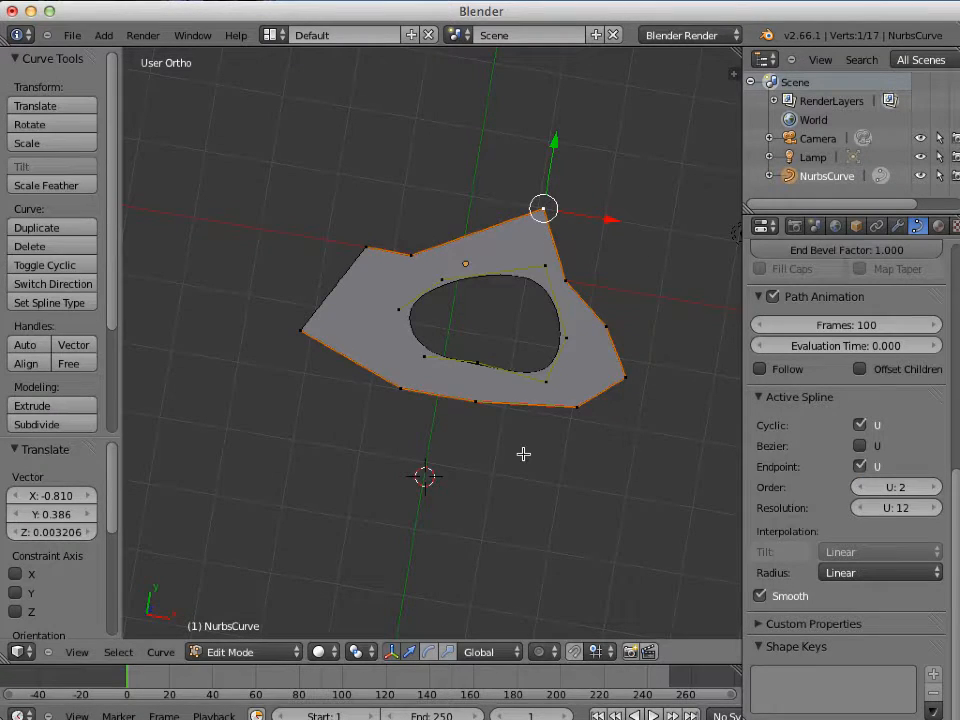
scroll(523, 454, up, 2)
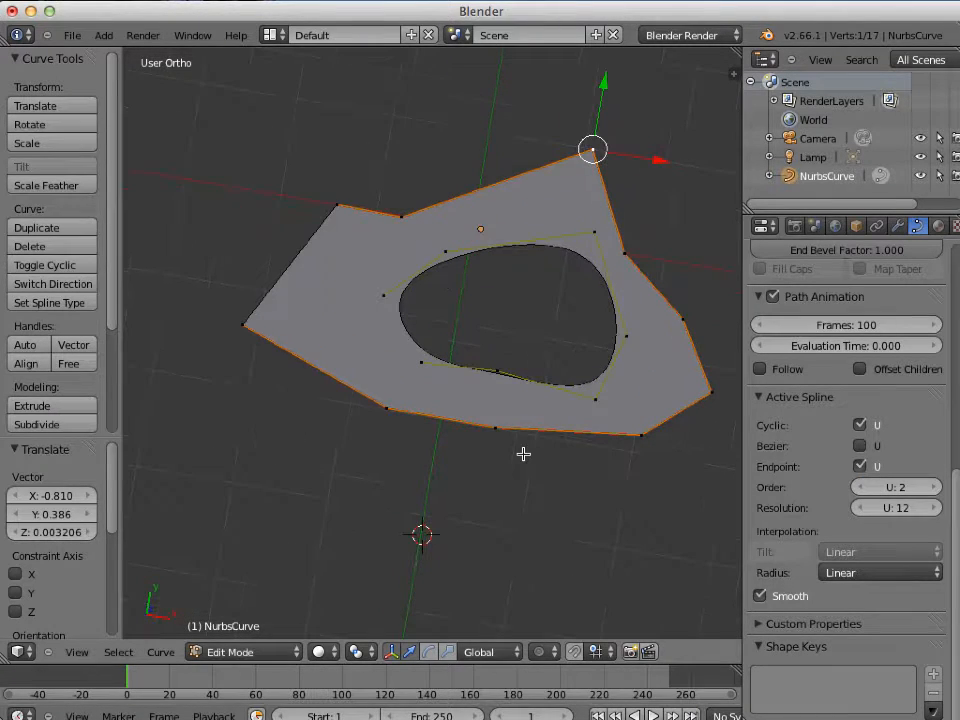
Raise the outer spline's Order U one level at a time to 6.
click(936, 488)
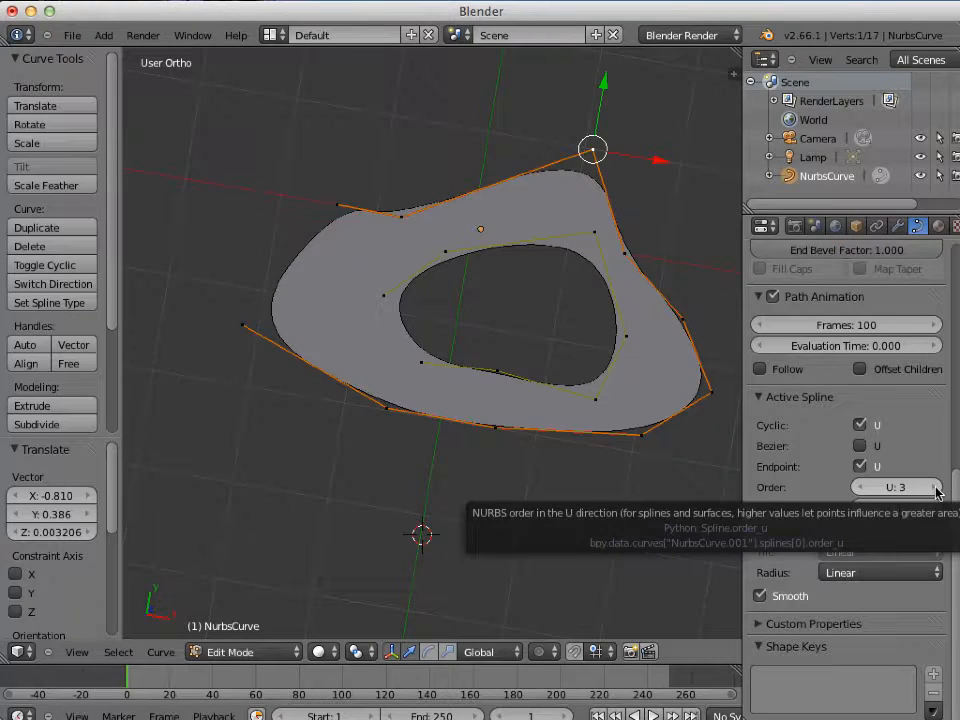
click(936, 488)
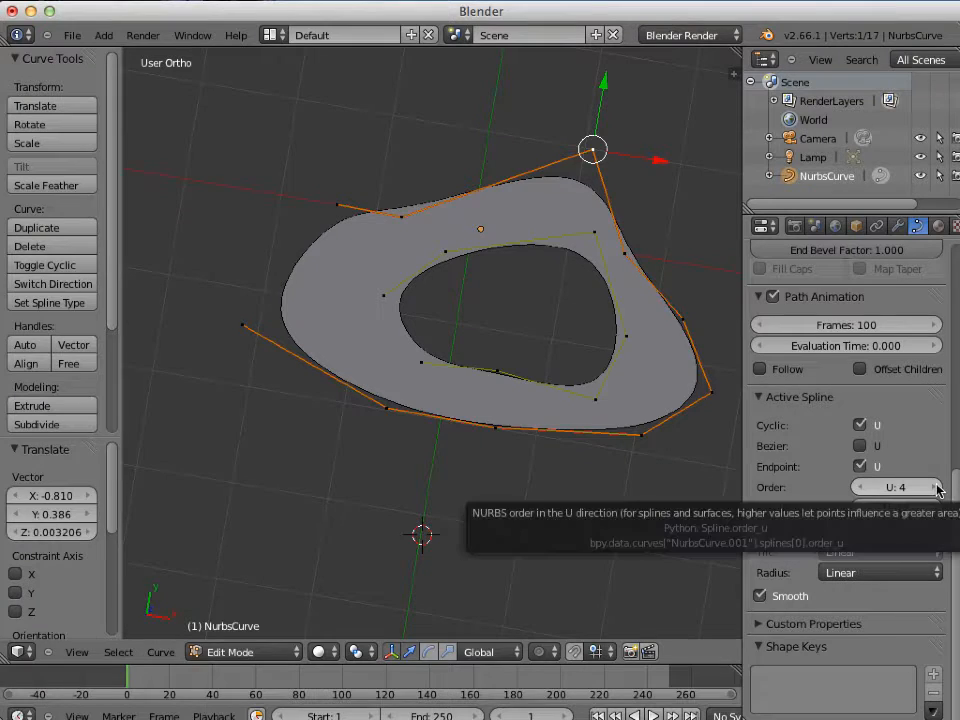
click(936, 488)
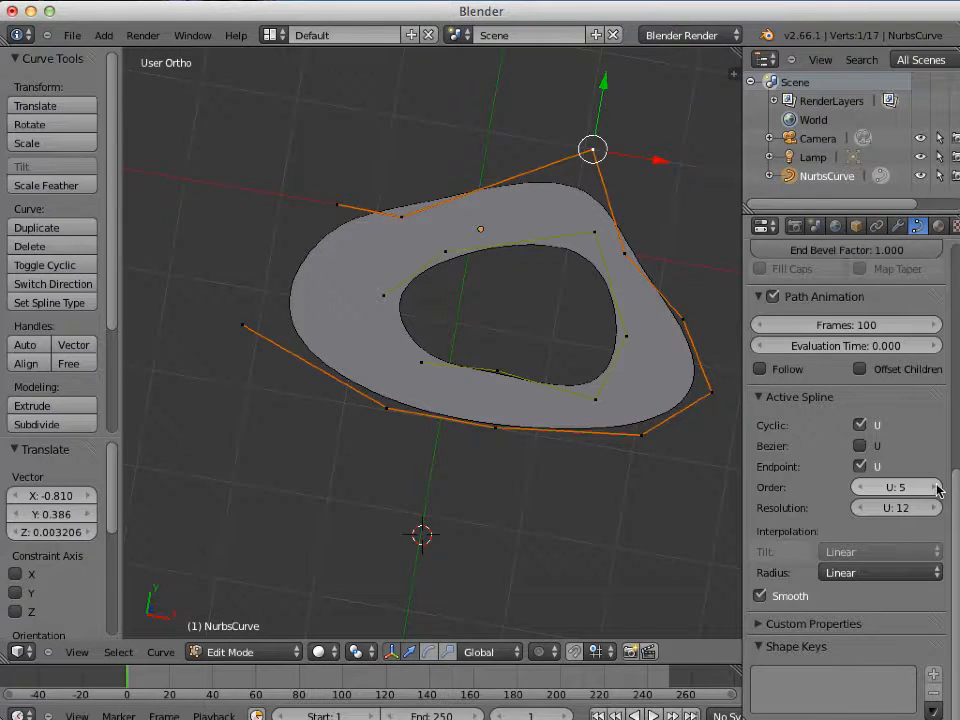
click(936, 488)
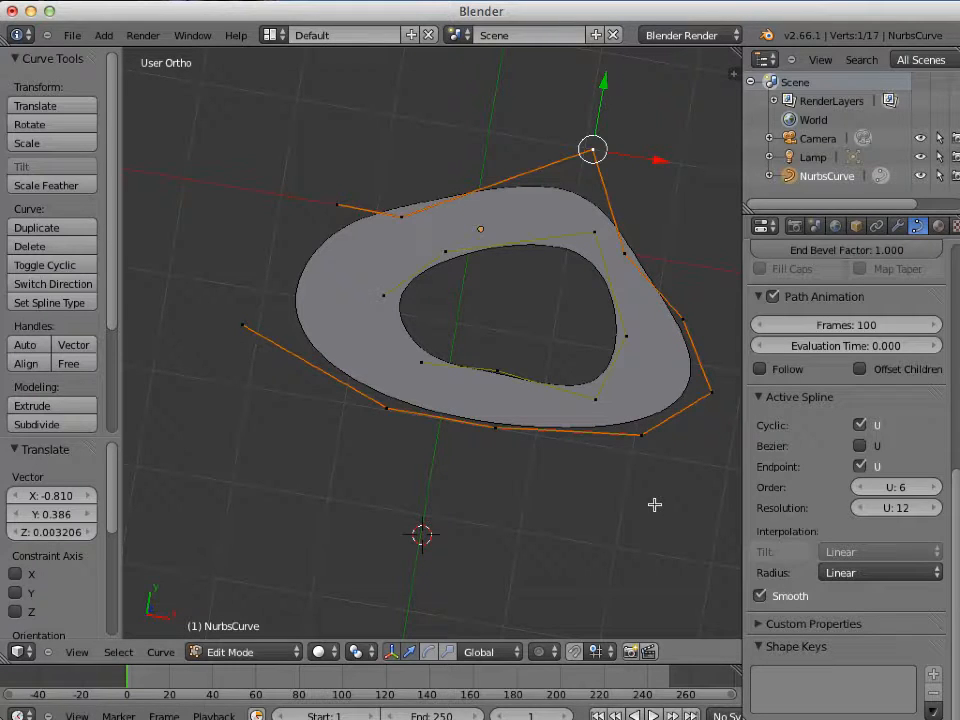
shift+middle_drag(643, 486, 557, 514)
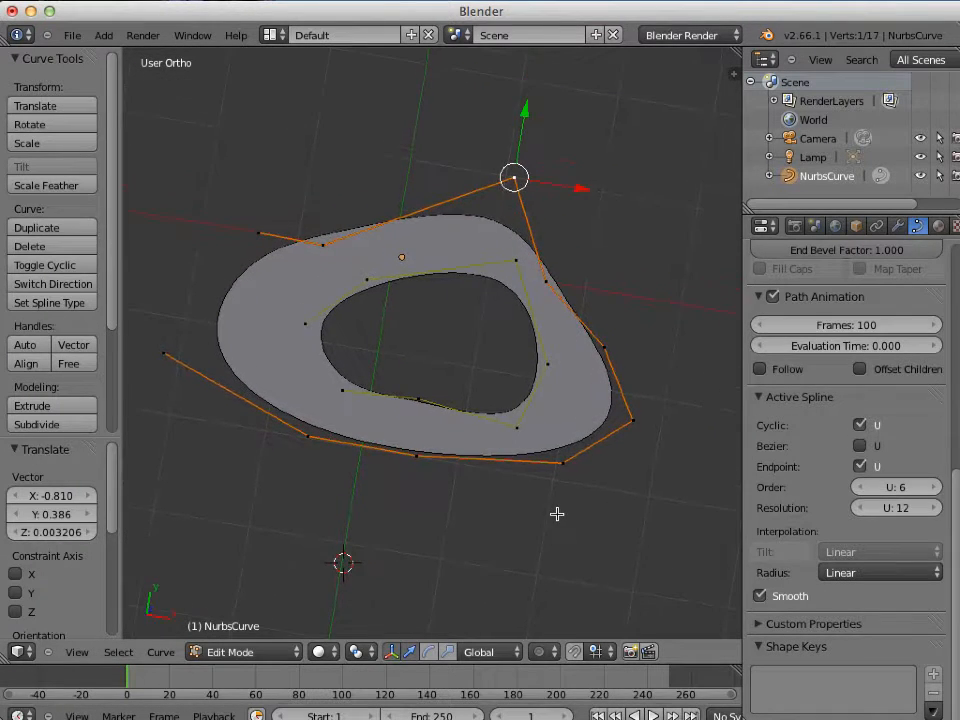
scroll(566, 508, up, 1)
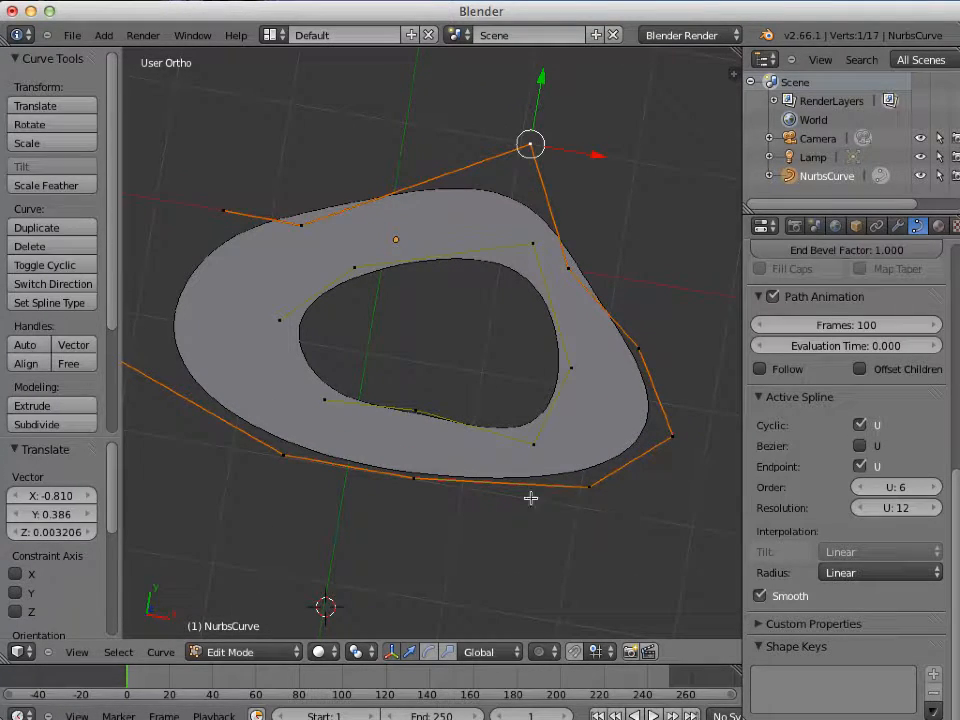
scroll(261, 504, down, 1)
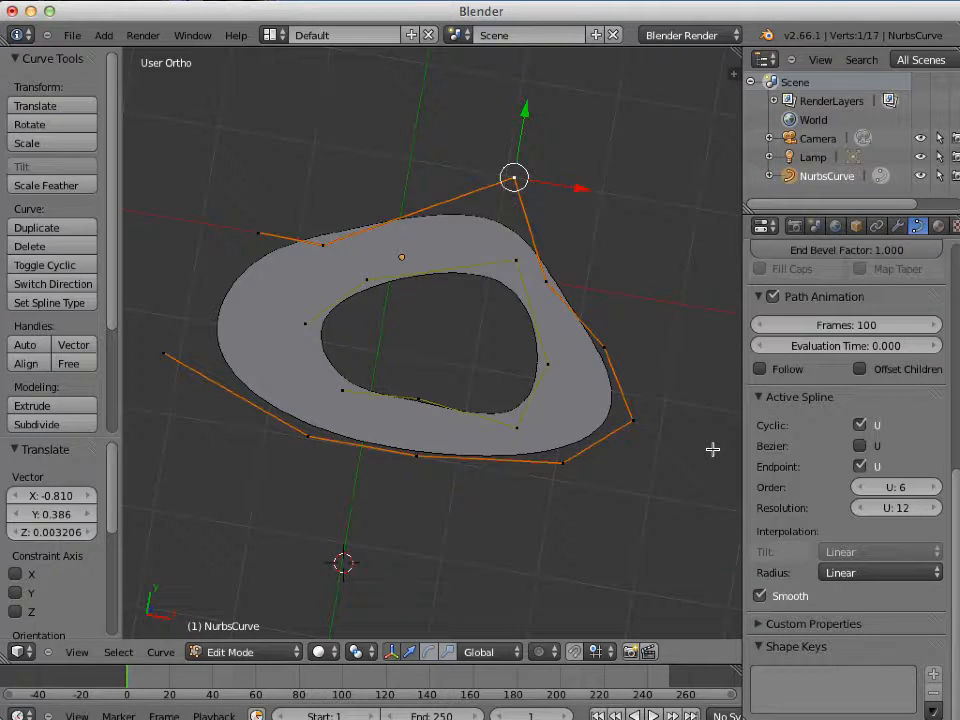
Lower the outer spline's Order U to 5 and return to Object Mode.
click(857, 487)
scroll(570, 507, down, 2)
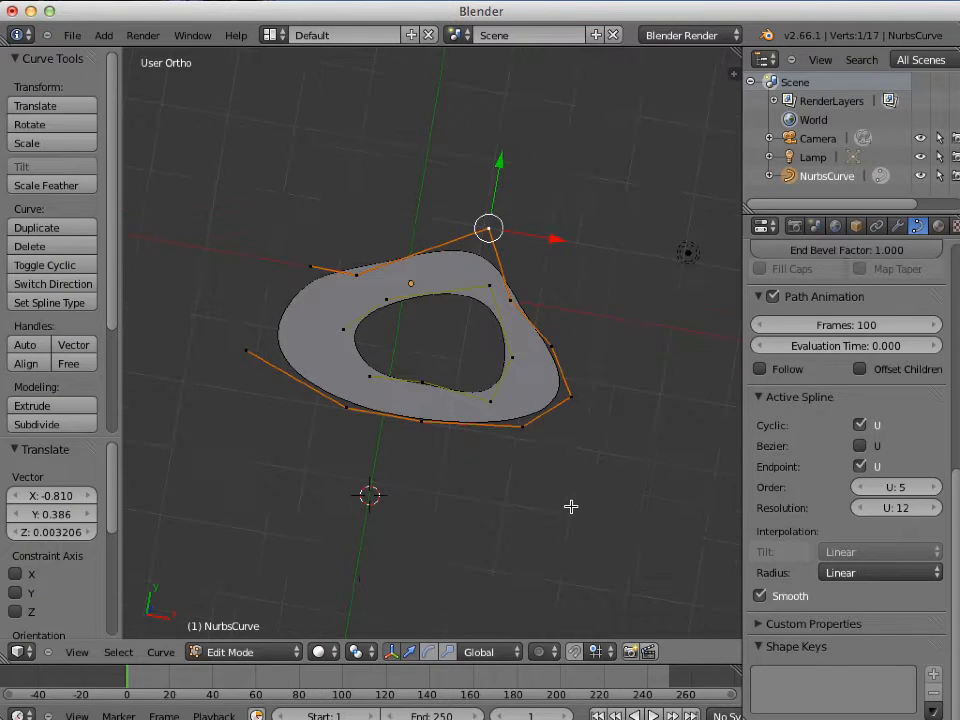
shift+middle_drag(565, 503, 559, 405)
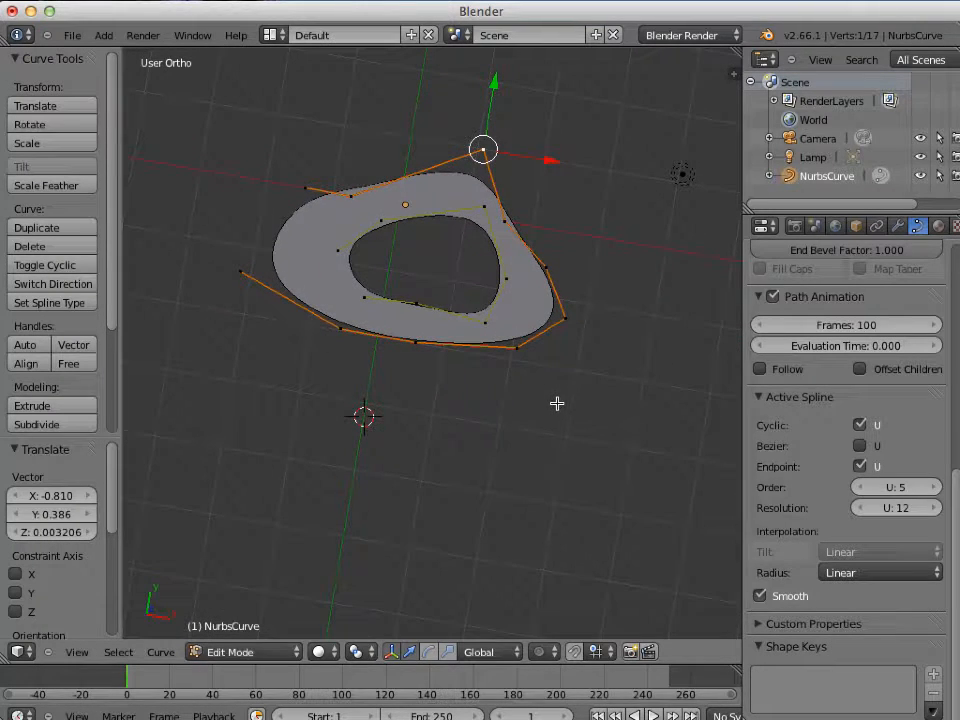
key(Tab)
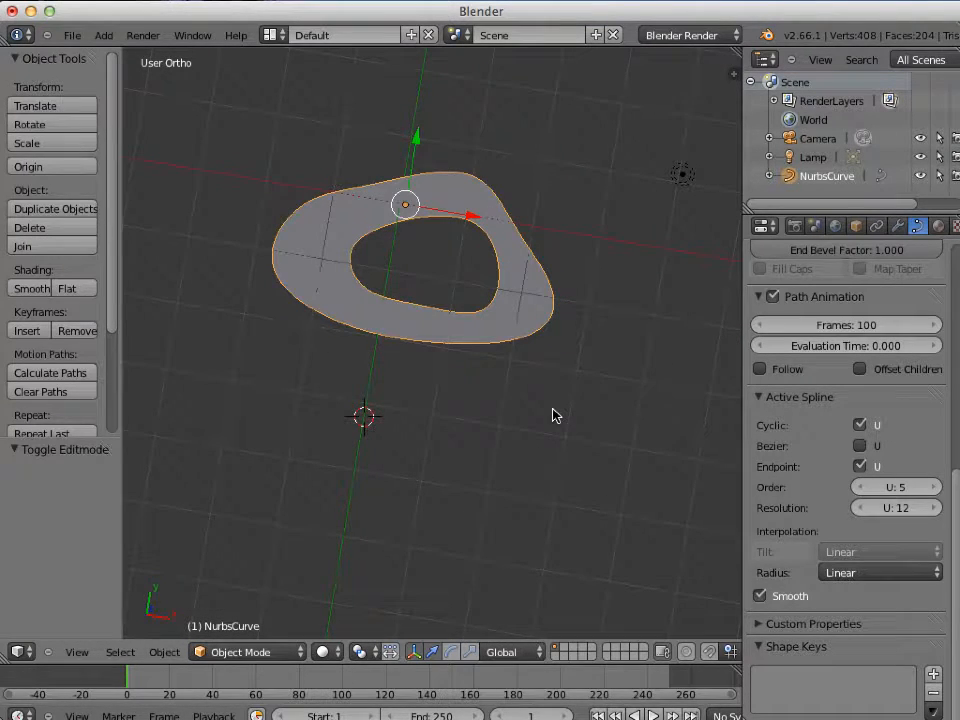
In top view, place the 3D cursor below the holed shape at about X 0.347, Y -3.413 and add a NURBS curve there.
key(KP_7)
click(413, 431)
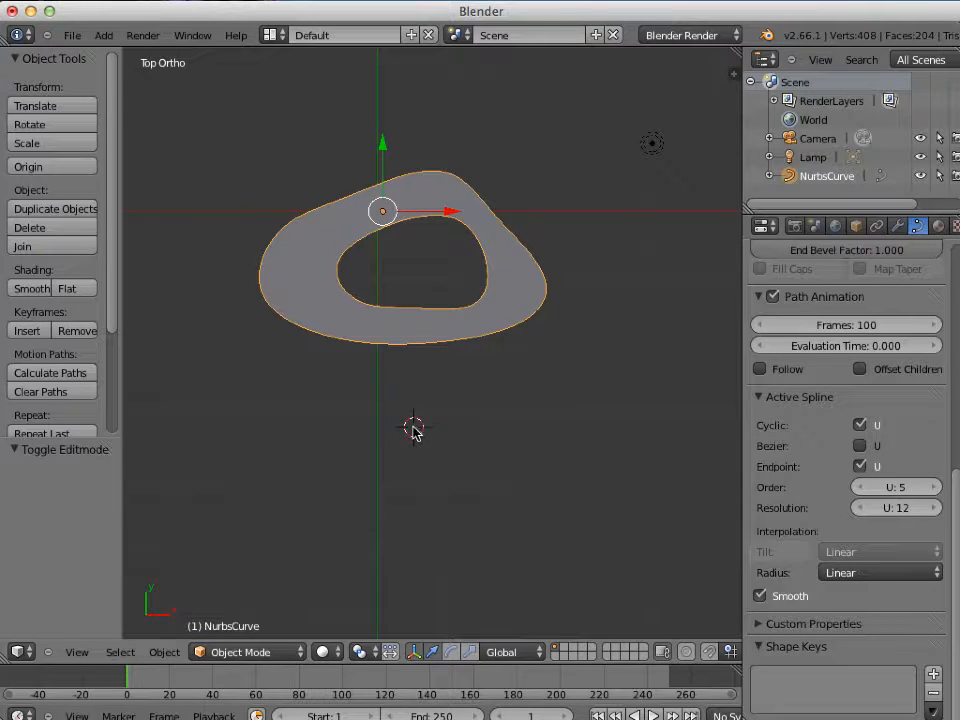
click(400, 443)
key(shift+a)
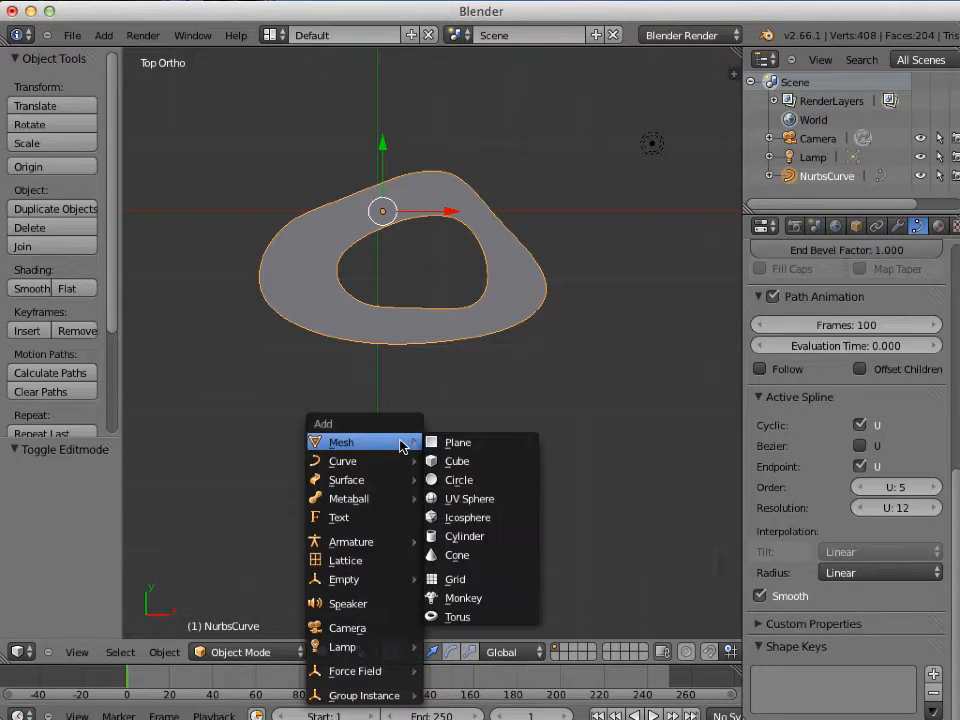
mouse_move(418, 466)
click(478, 499)
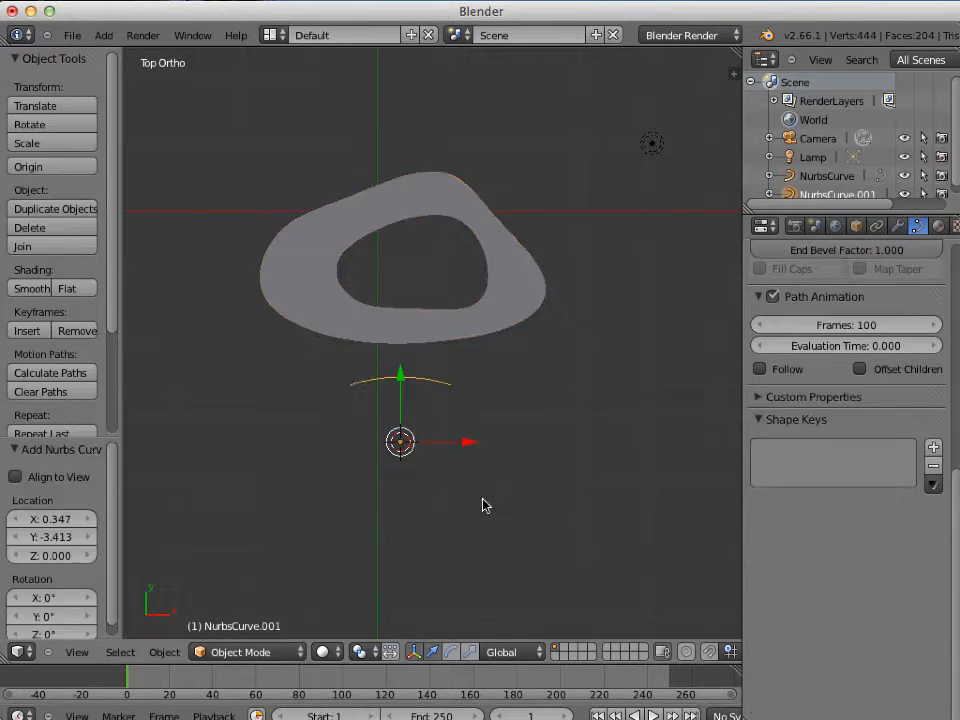
Enable Endpoint U for the new curve in Edit Mode and subdivide all its segments with one cut.
key(Tab)
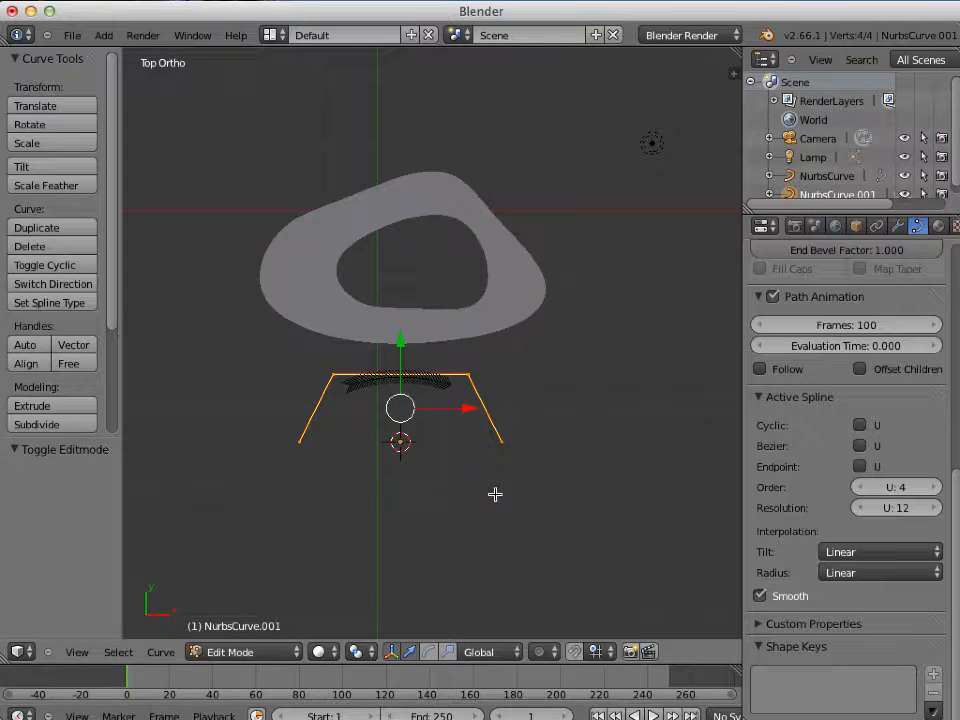
click(861, 467)
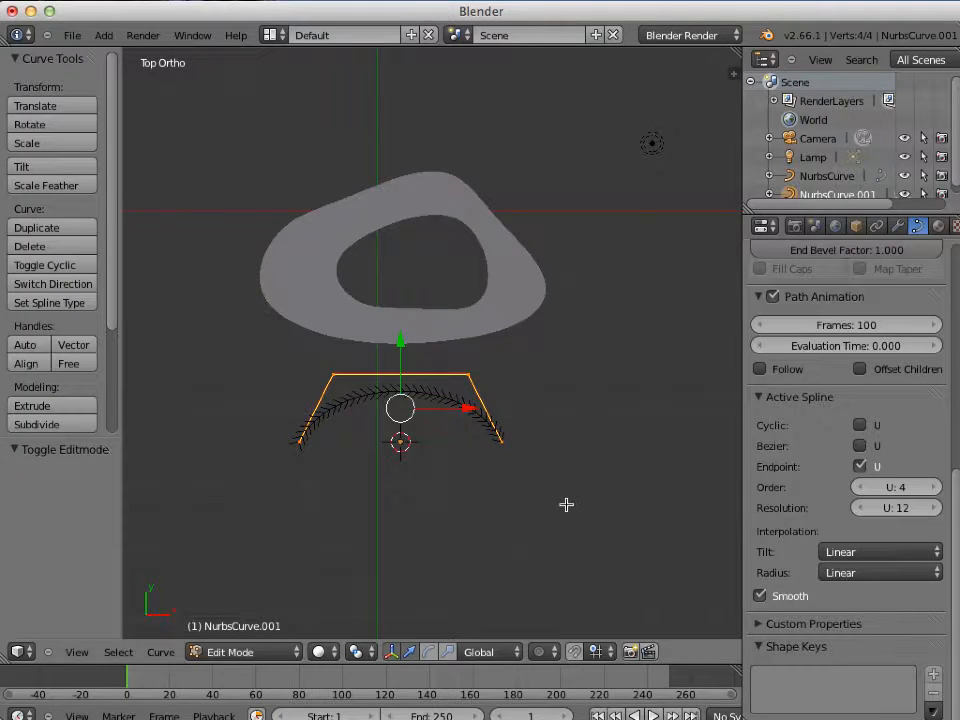
scroll(483, 495, up, 2)
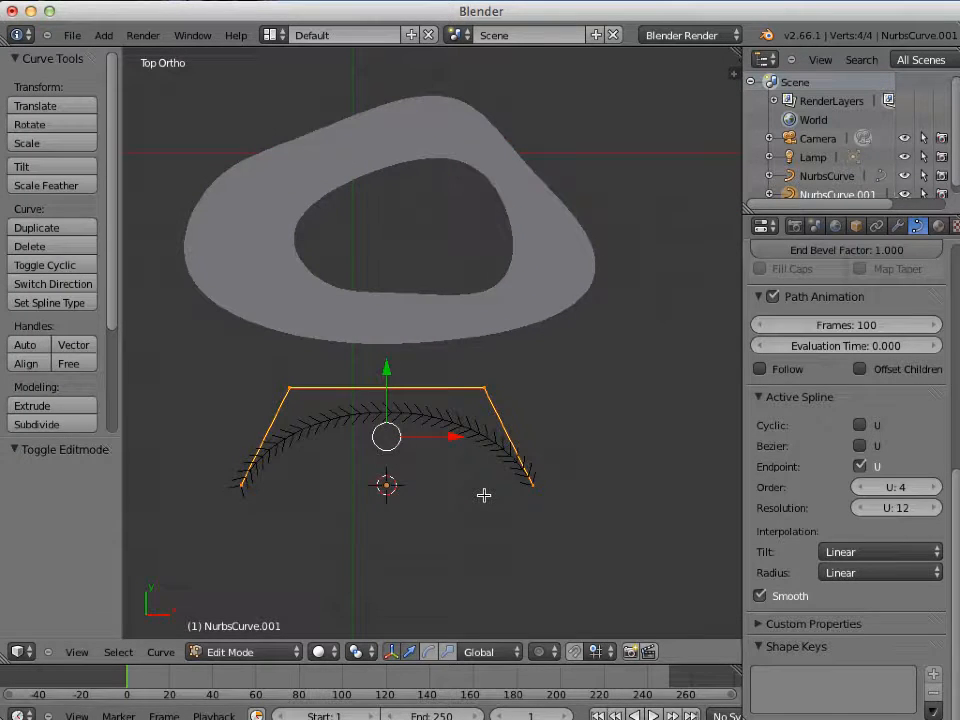
scroll(483, 495, up, 1)
shift+middle_drag(441, 497, 497, 440)
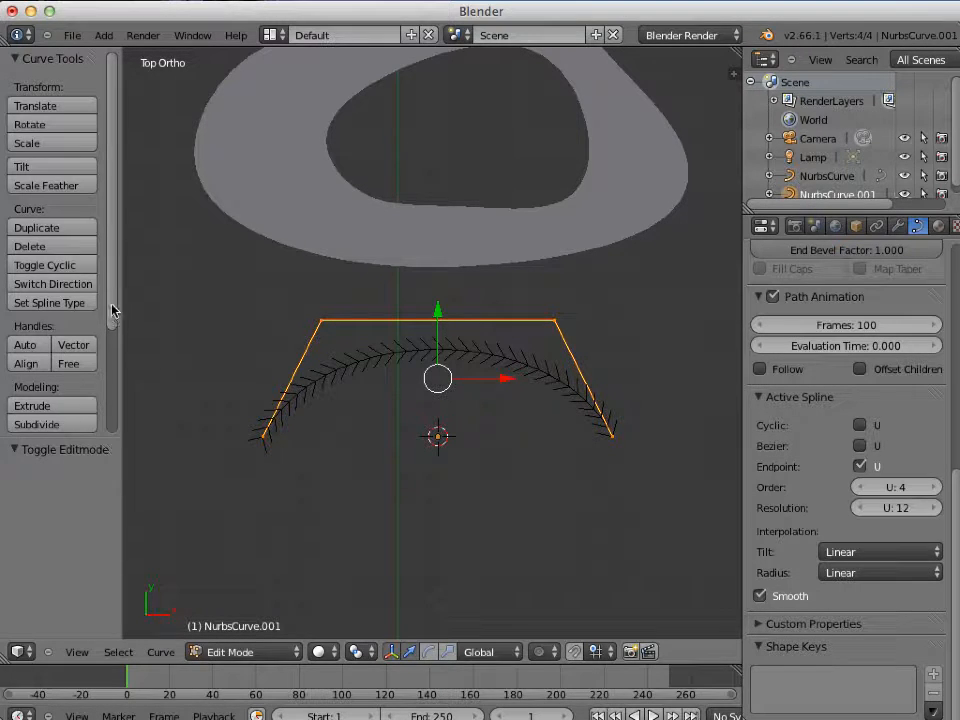
drag(111, 306, 116, 399)
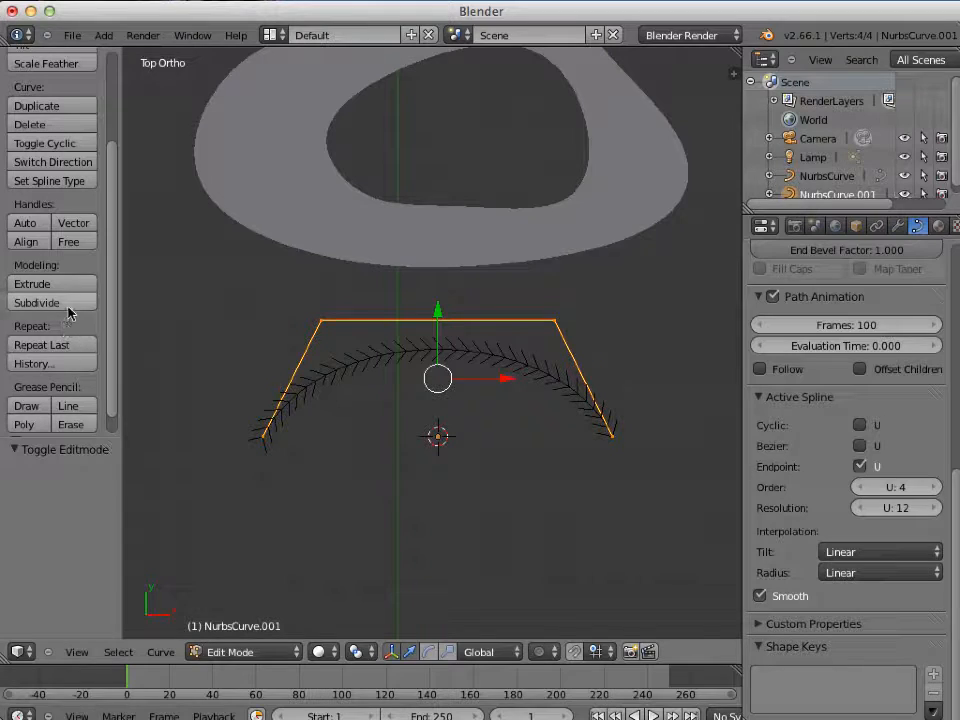
click(69, 311)
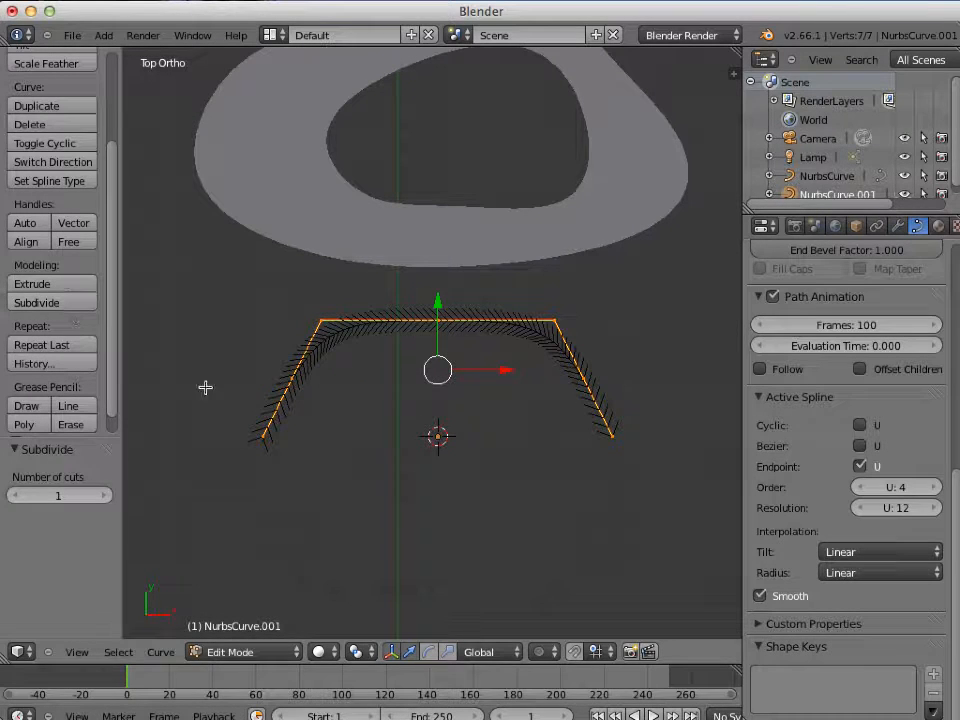
Examine the subdivided curve's control points by selecting them one by one from the left end to the right end.
right_click(265, 437)
right_click(292, 378)
right_click(320, 321)
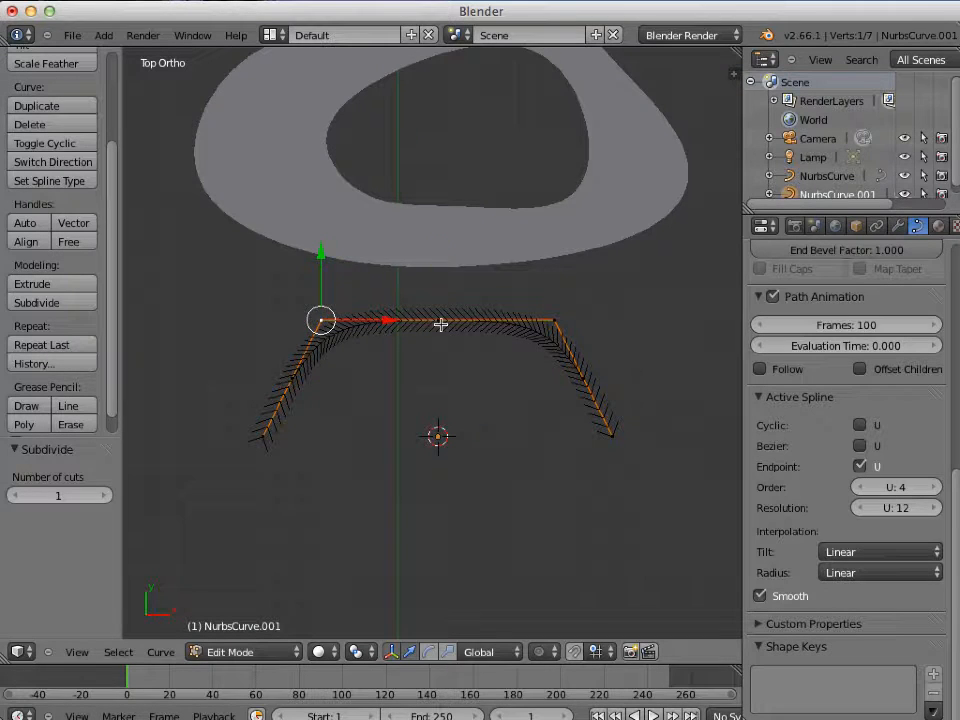
right_click(438, 320)
right_click(557, 322)
right_click(583, 378)
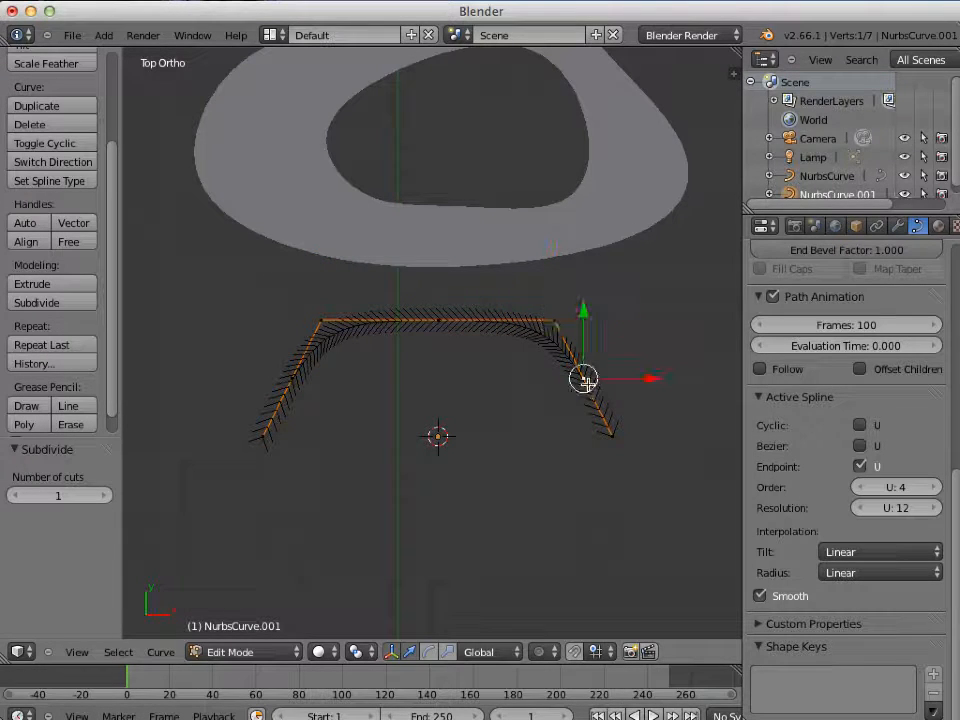
right_click(610, 436)
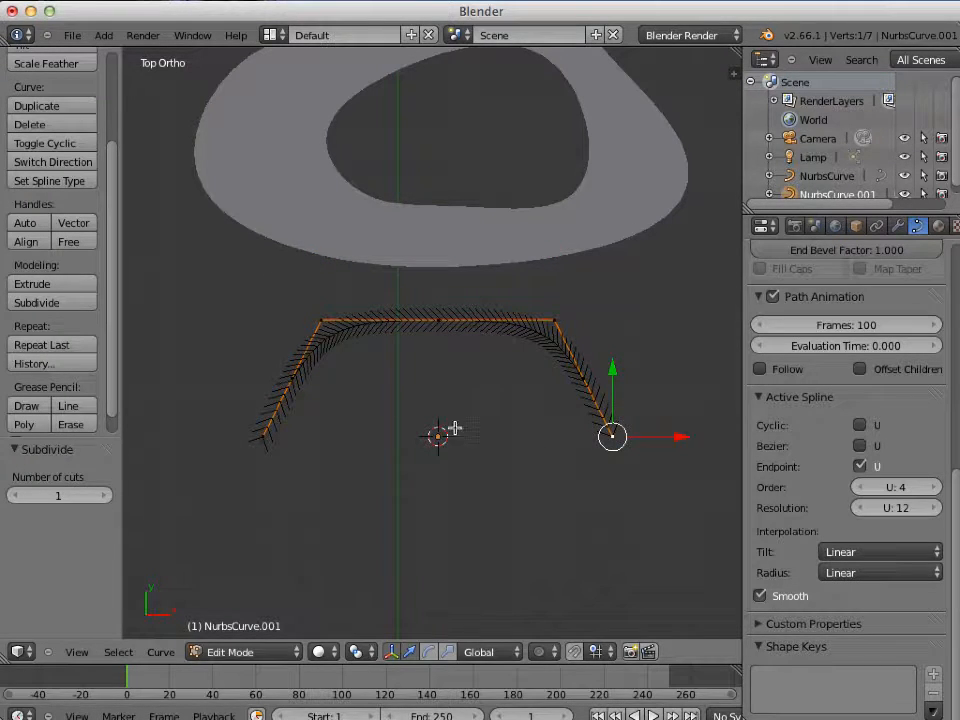
Move the new curve's second control point about X 0.426, Y -0.554 and its second-to-last one about X -0.812, Y -0.490.
right_click(292, 378)
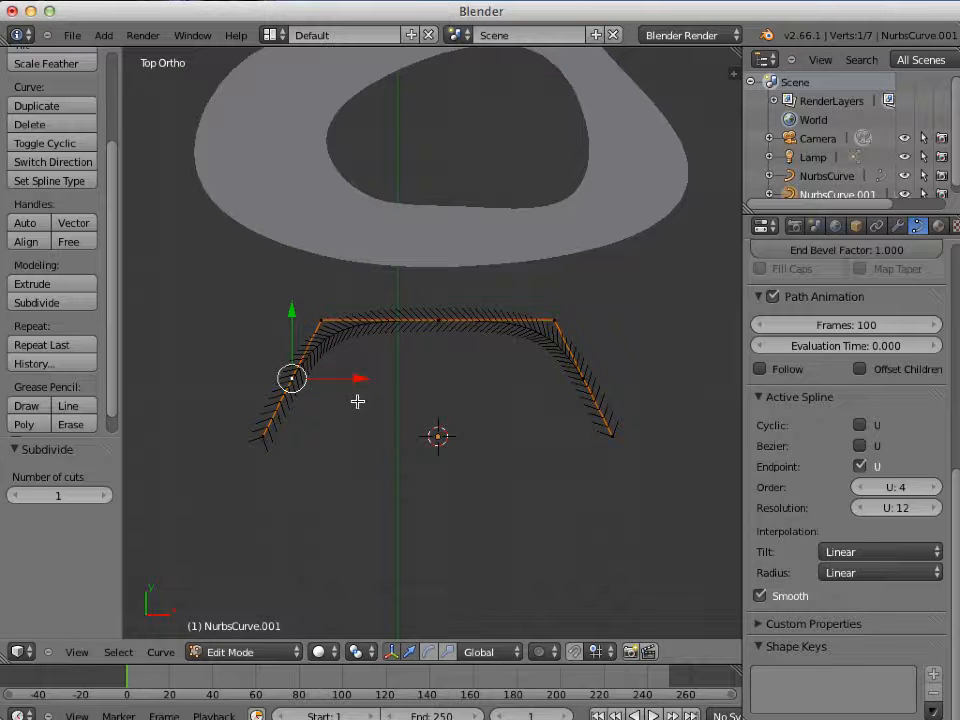
key(g)
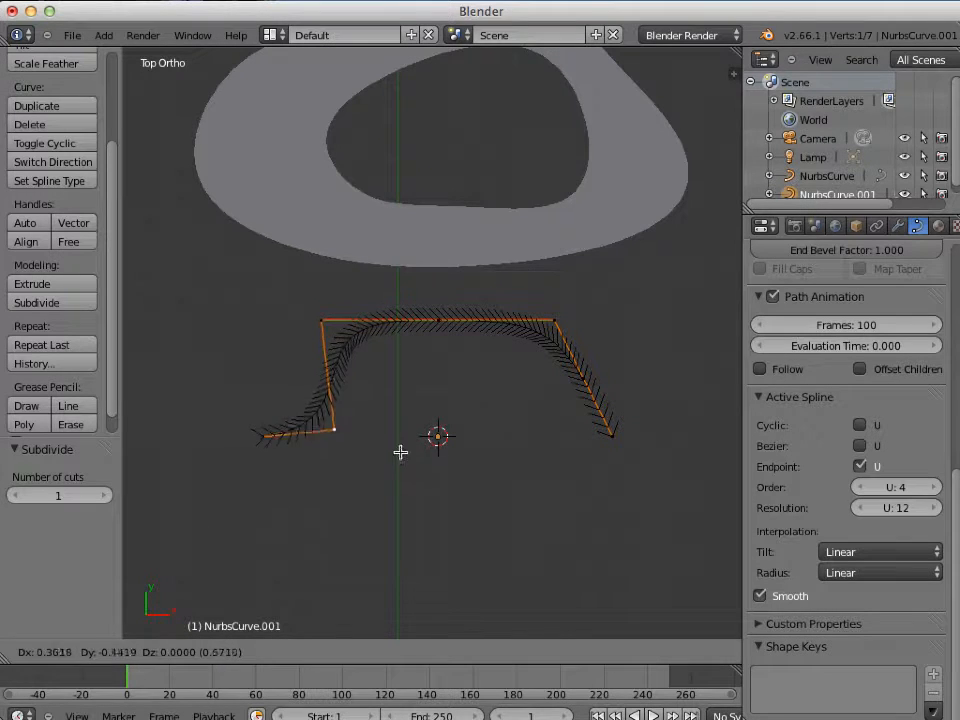
click(405, 465)
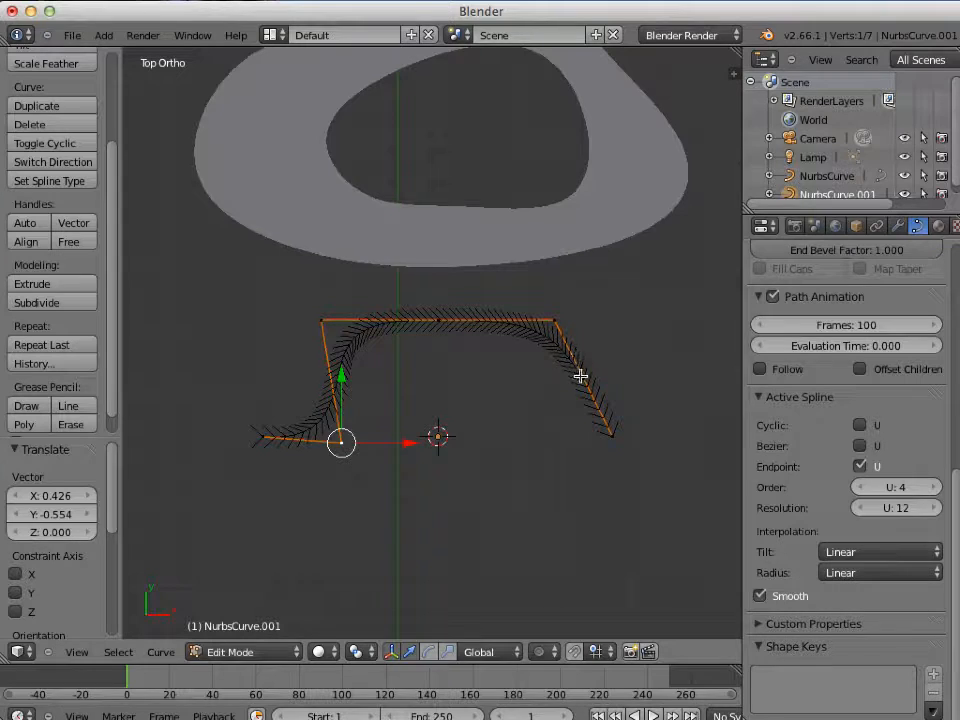
right_click(581, 378)
key(g)
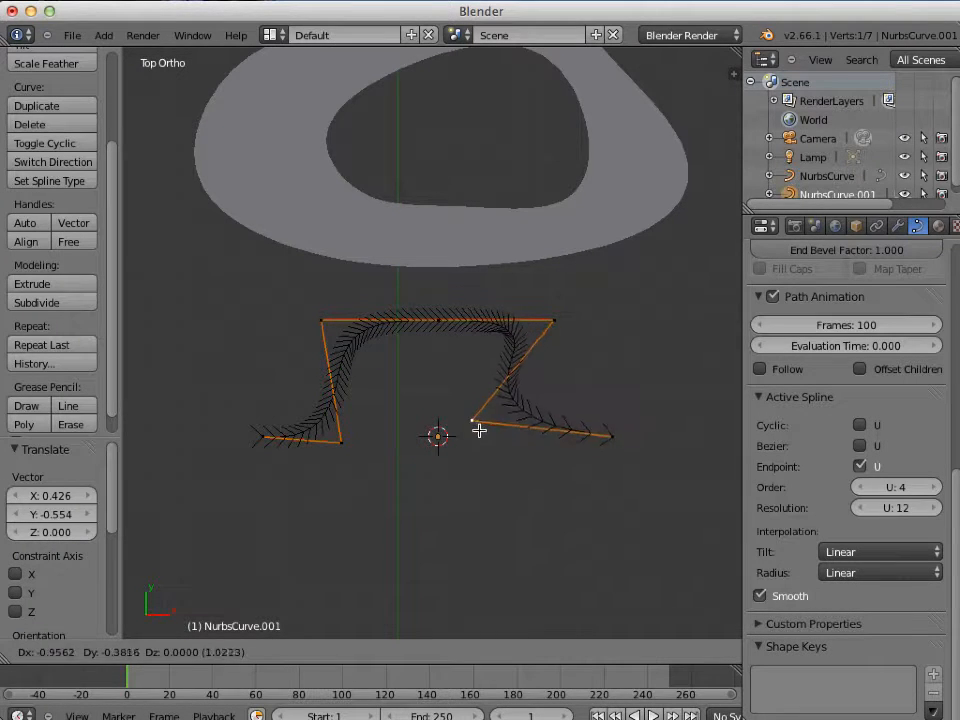
click(497, 441)
Pull the new curve's top middle control point down by about X -0.104, Y -0.940.
right_click(438, 320)
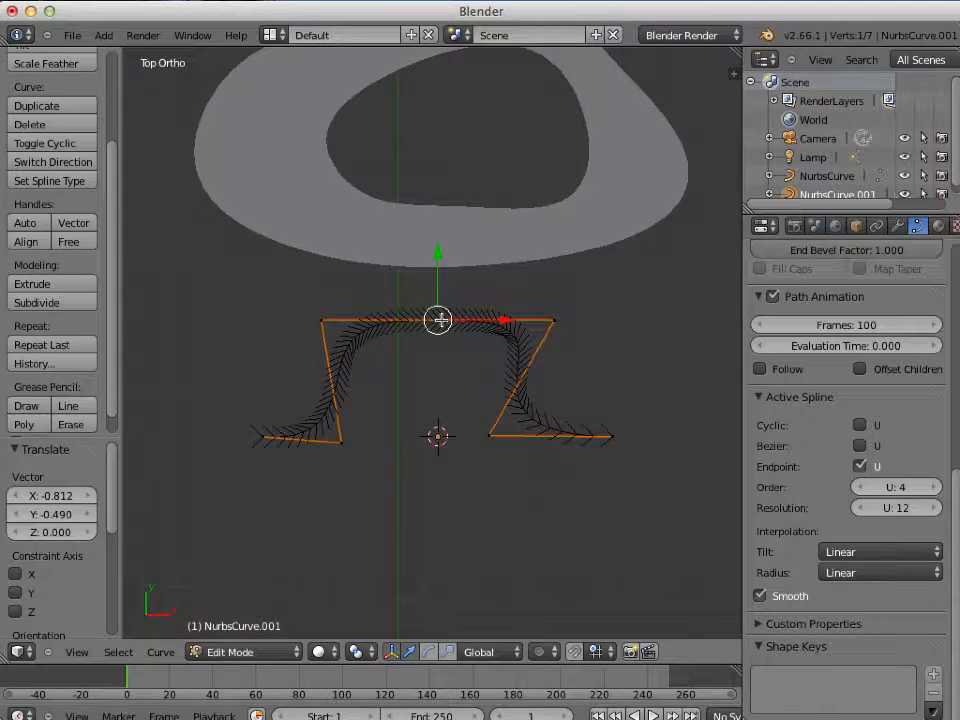
key(g)
click(428, 429)
scroll(441, 443, down, 2)
click(453, 434)
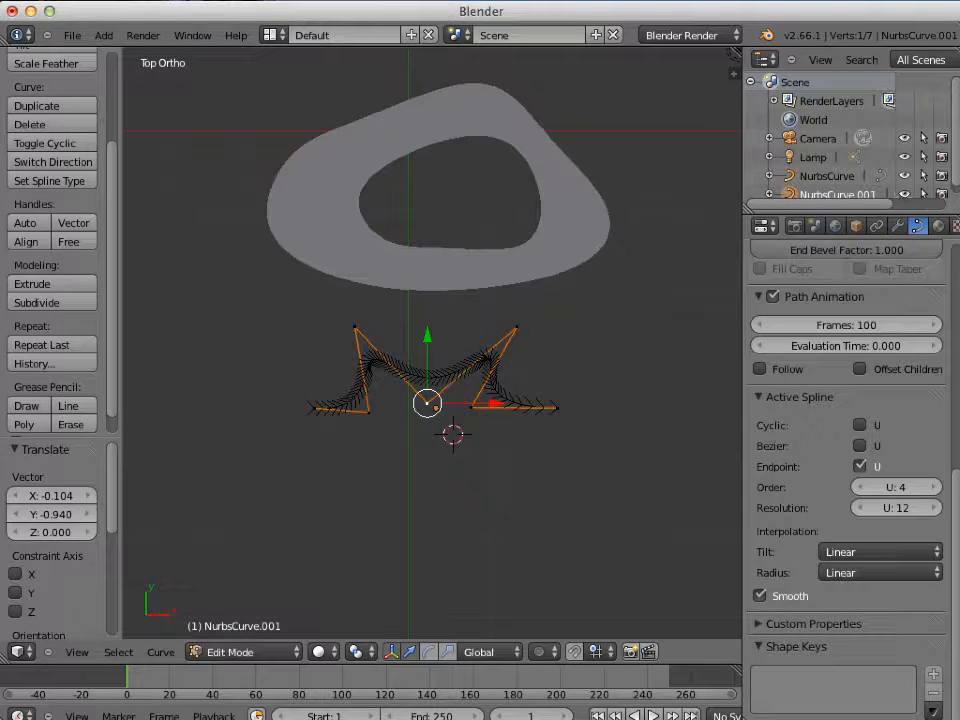
Set the new curve's Extrude value to 3.
scroll(829, 395, up, 5)
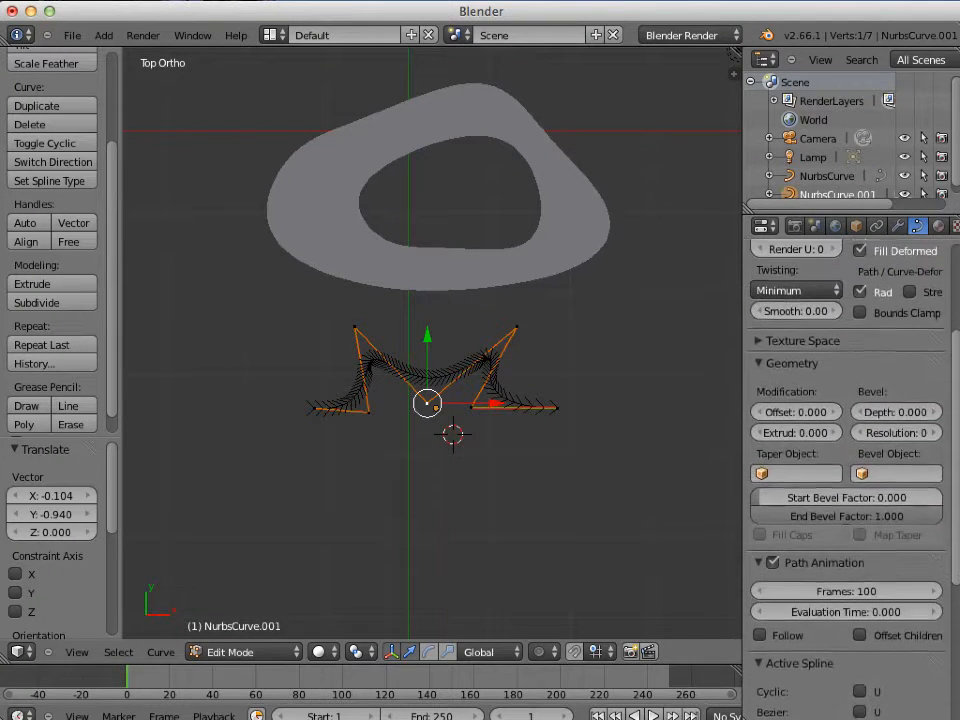
click(811, 378)
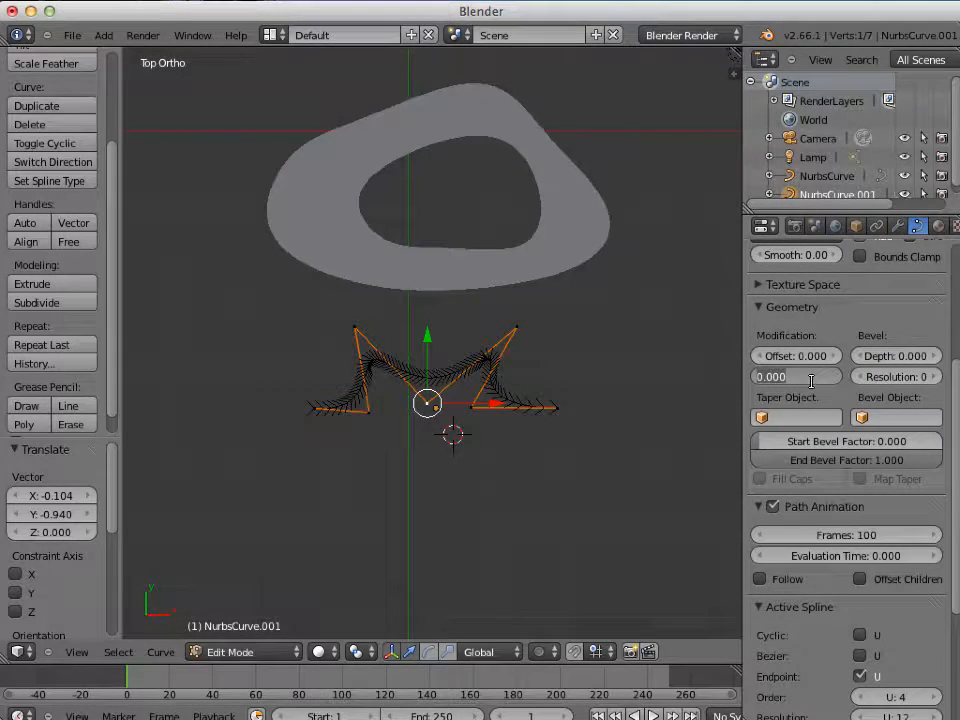
text(3)
key(Return)
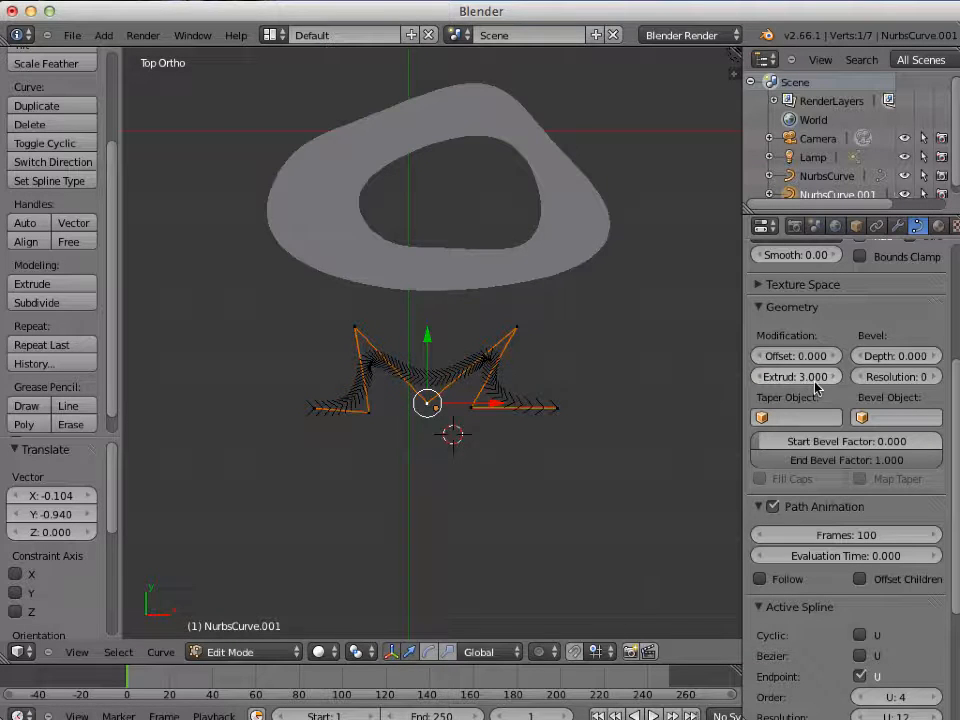
Move the extruded curve's middle control point about -0.884 along Y and return to Object Mode.
middle_drag(527, 422, 616, 332)
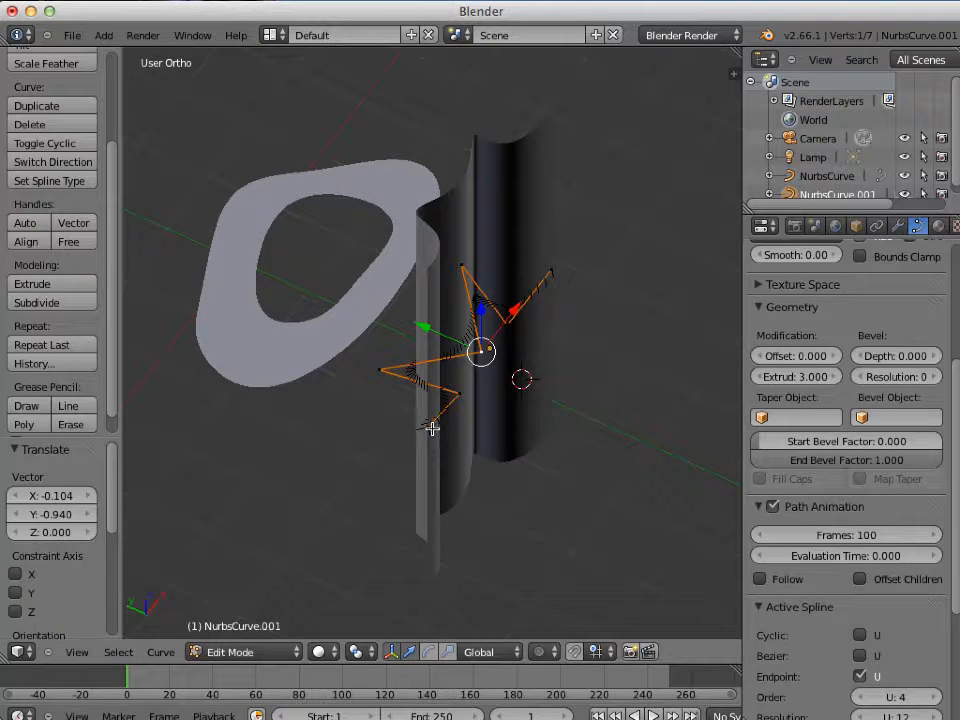
middle_drag(544, 369, 703, 377)
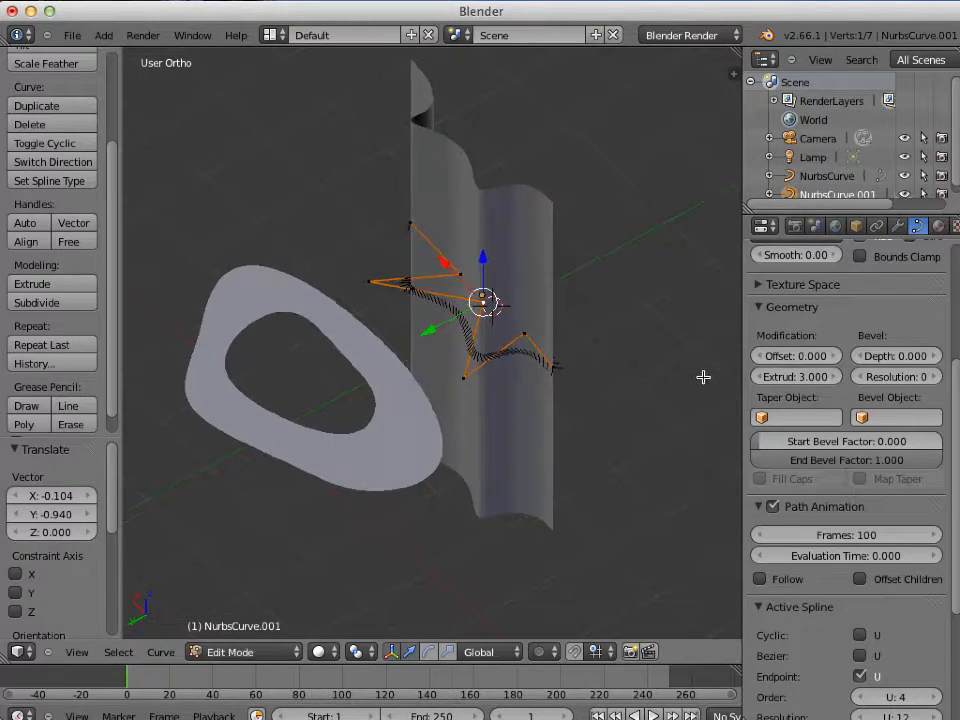
key(g)
key(y)
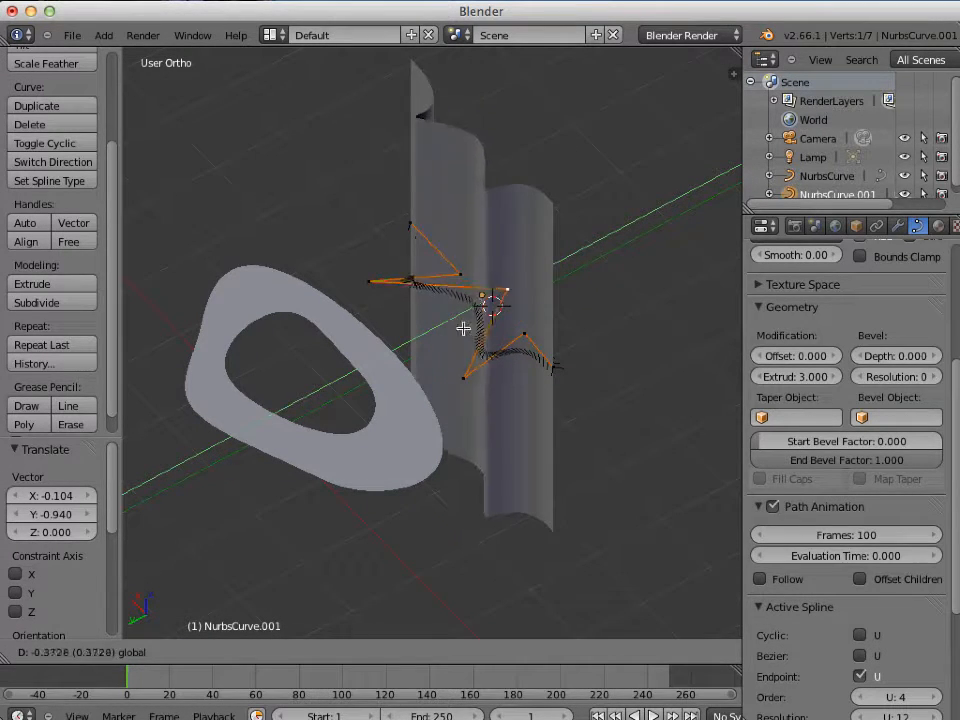
click(495, 320)
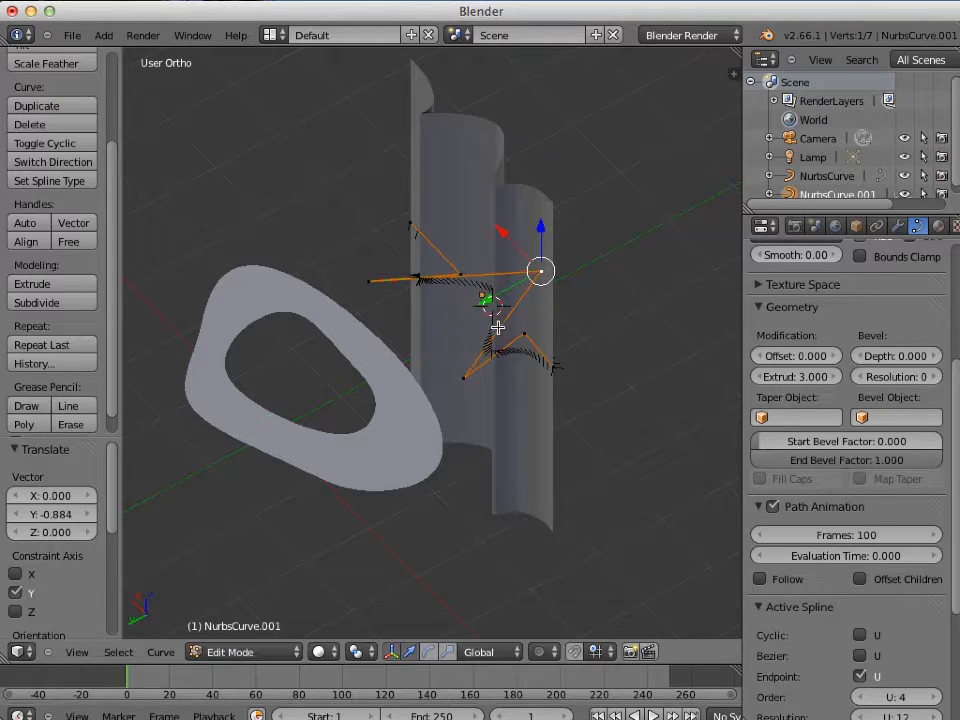
key(Tab)
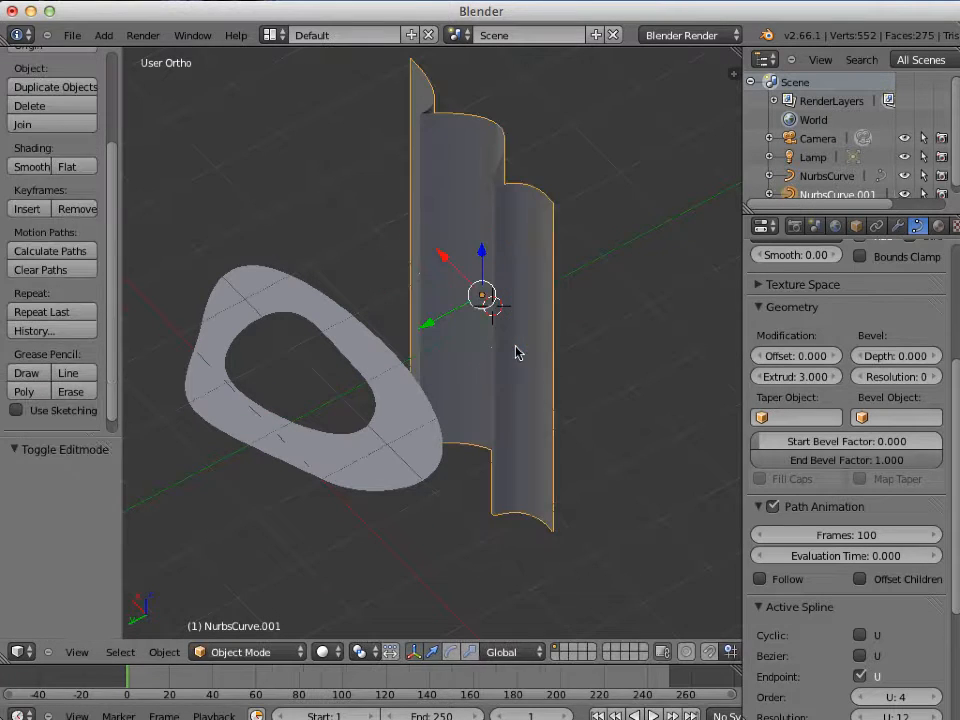
Select the closed curve with the hole, set its Extrude value to 3 and view both extruded shapes from the side.
right_click(401, 452)
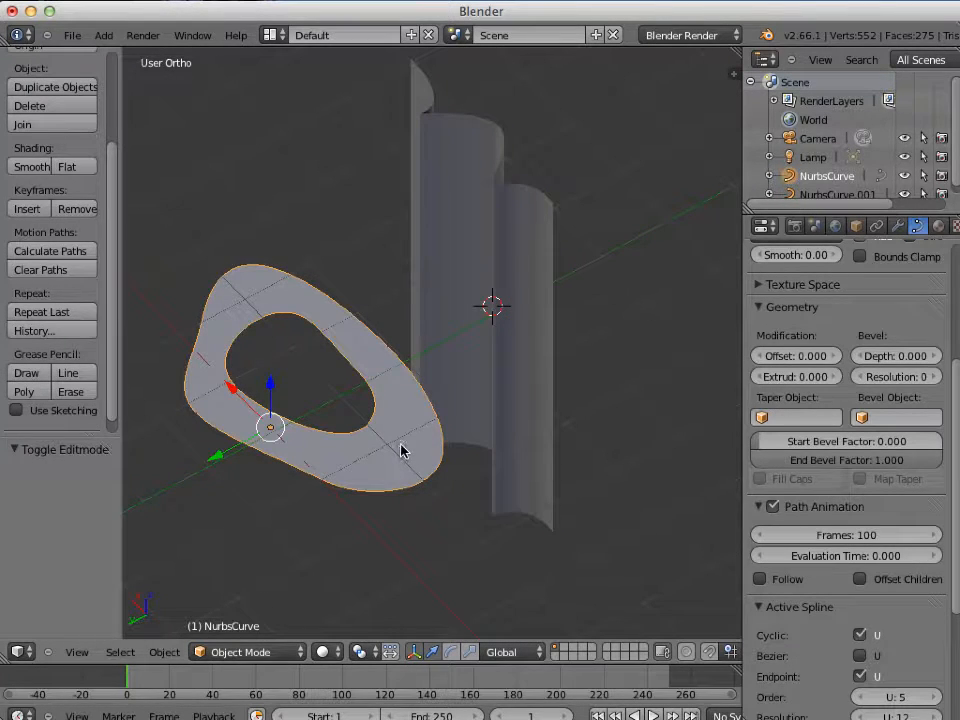
click(808, 380)
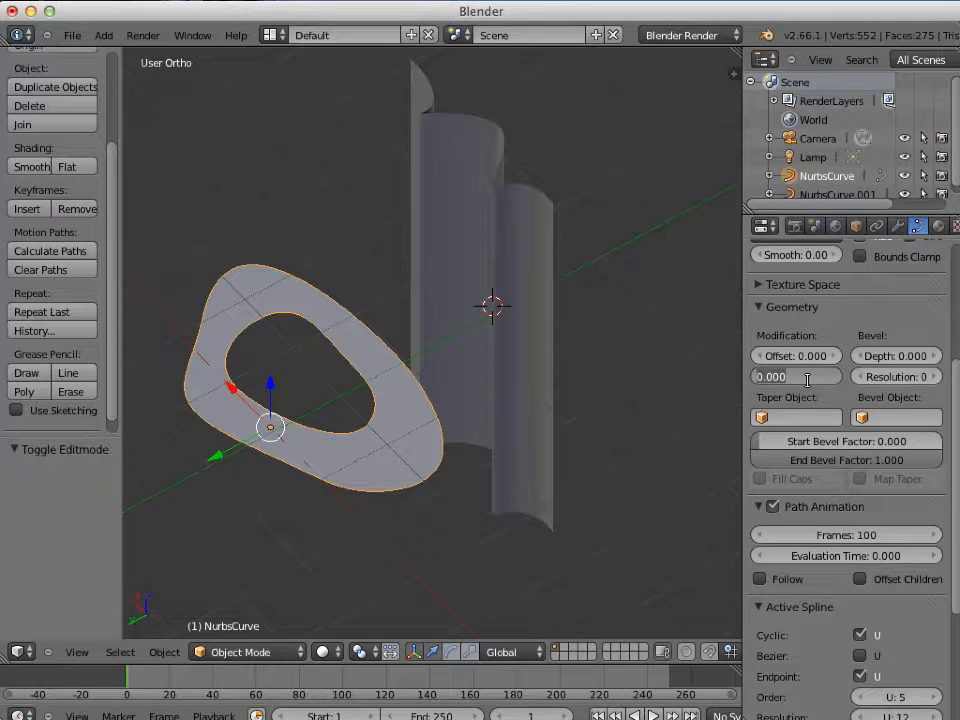
text(3)
key(Return)
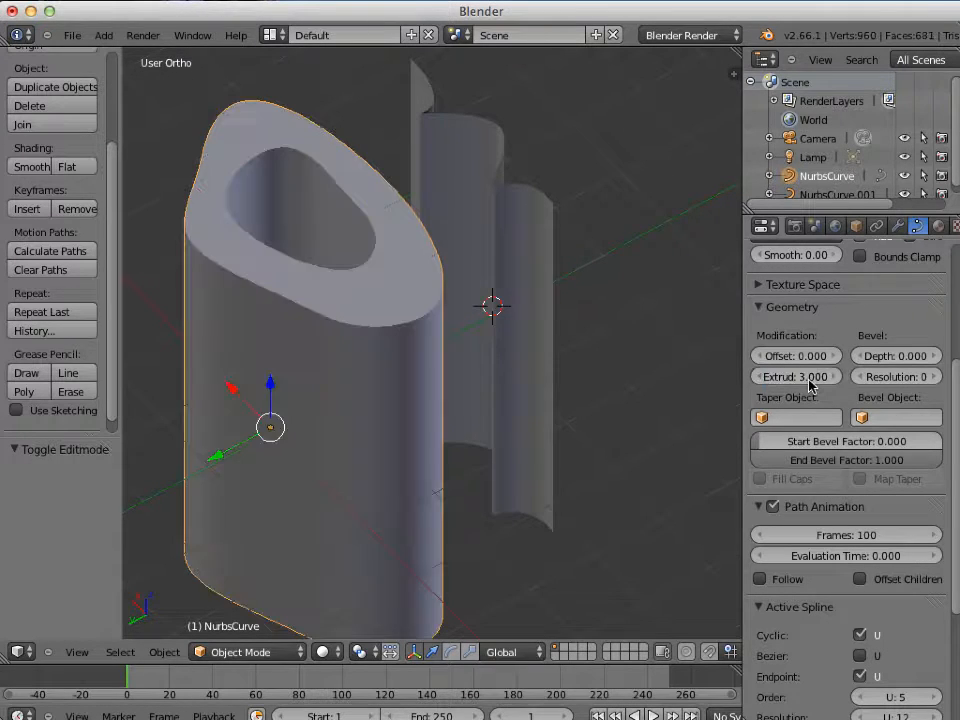
scroll(600, 334, down, 4)
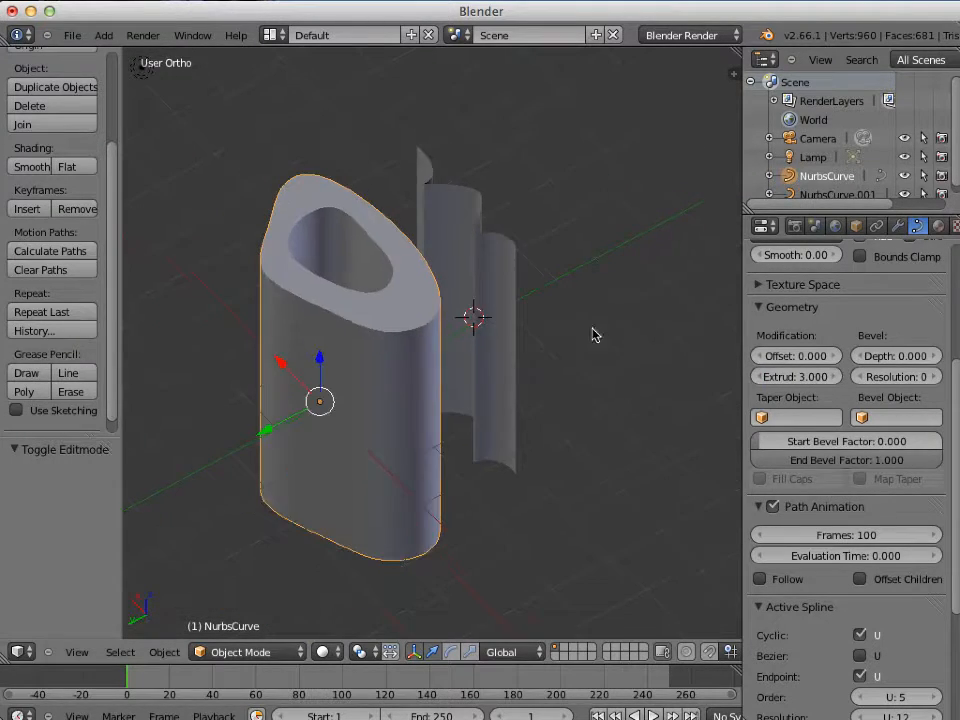
middle_drag(516, 380, 489, 317)
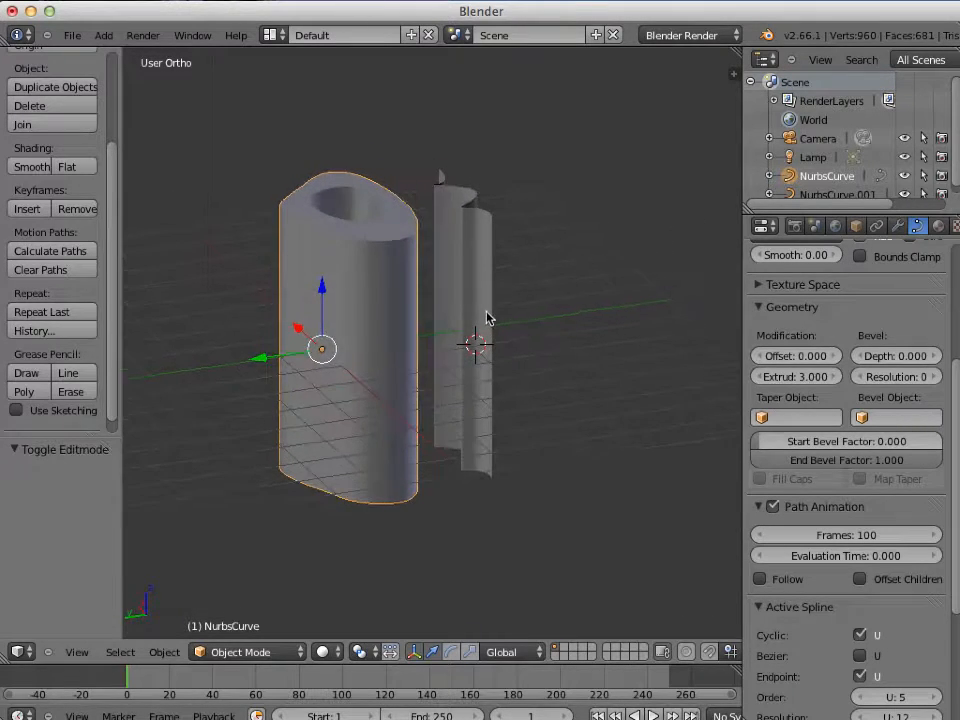
scroll(797, 405, up, 2)
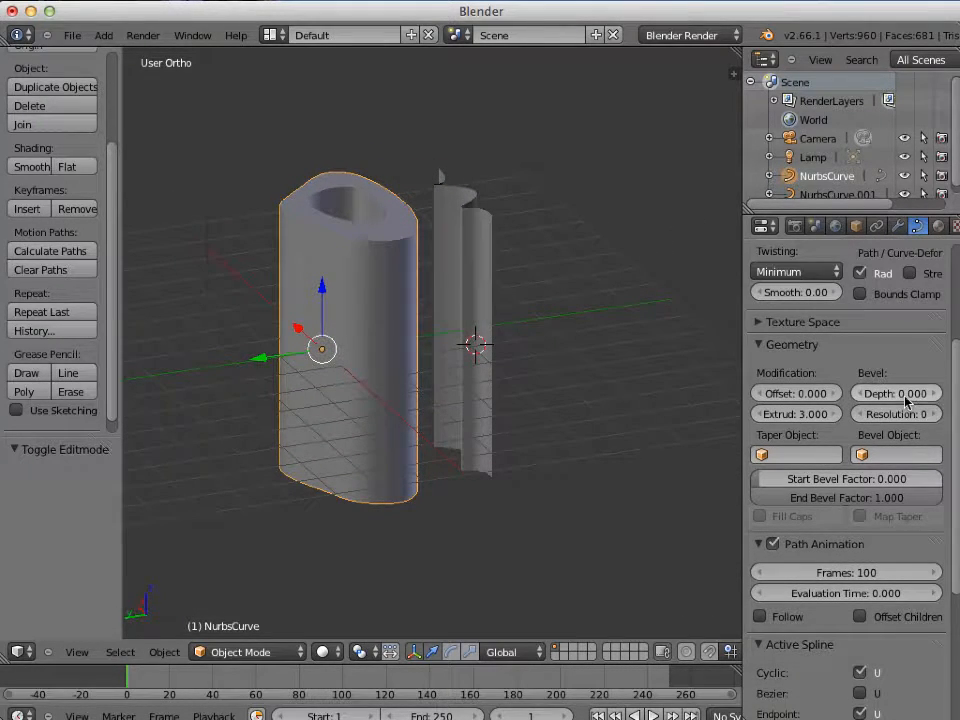
Set the Bevel Depth of the closed curve with the hole to 0.25 and inspect its beveled rim.
click(903, 394)
key(BackSpace)
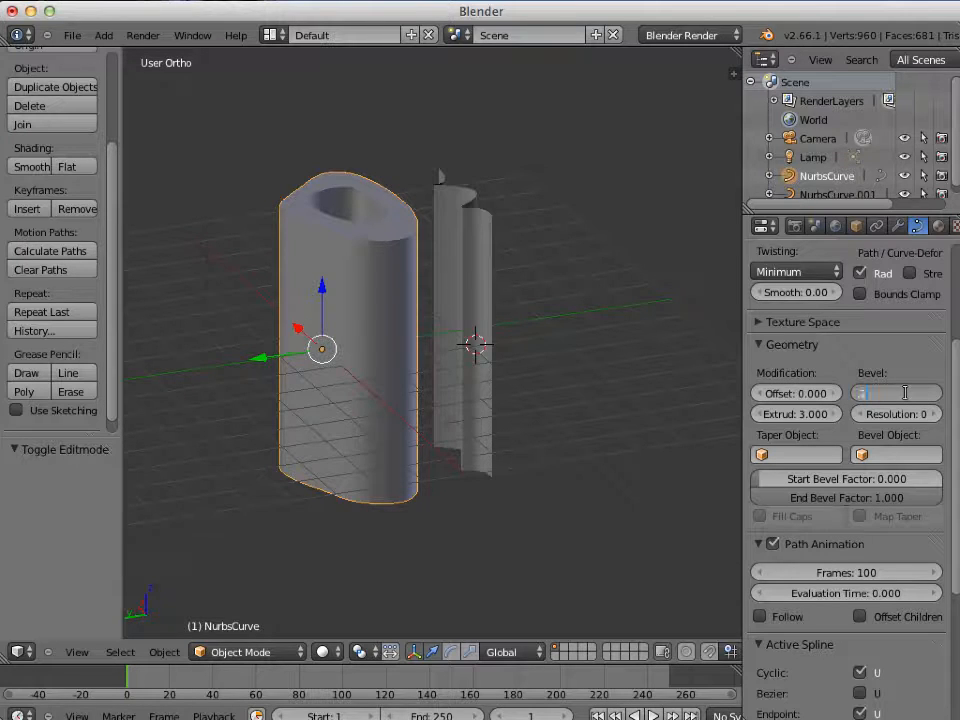
key(Return)
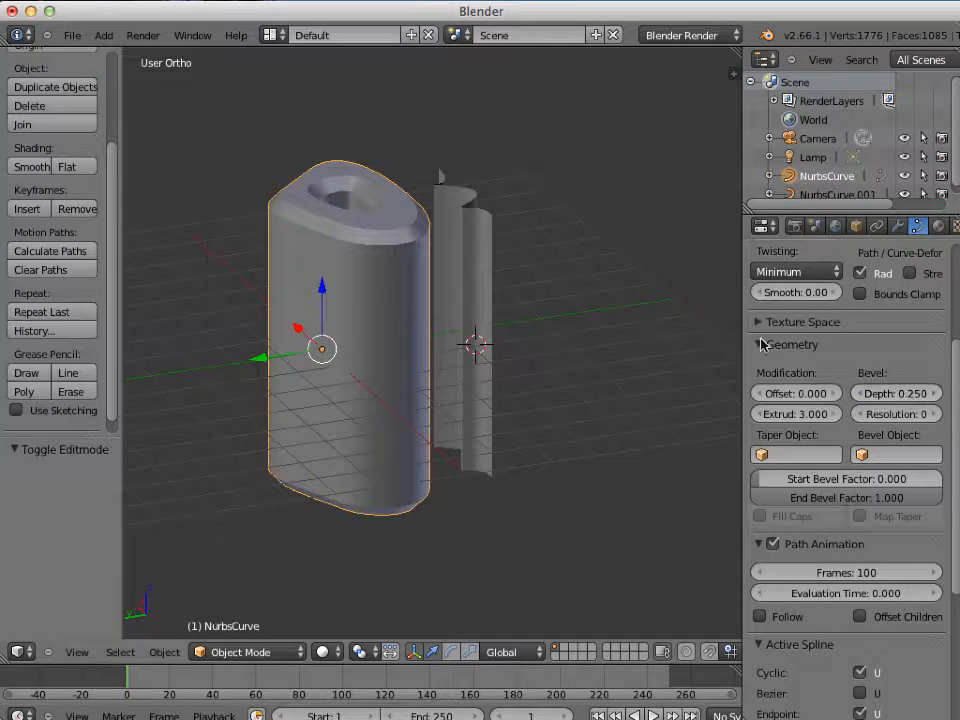
middle_drag(370, 359, 371, 386)
scroll(405, 360, up, 2)
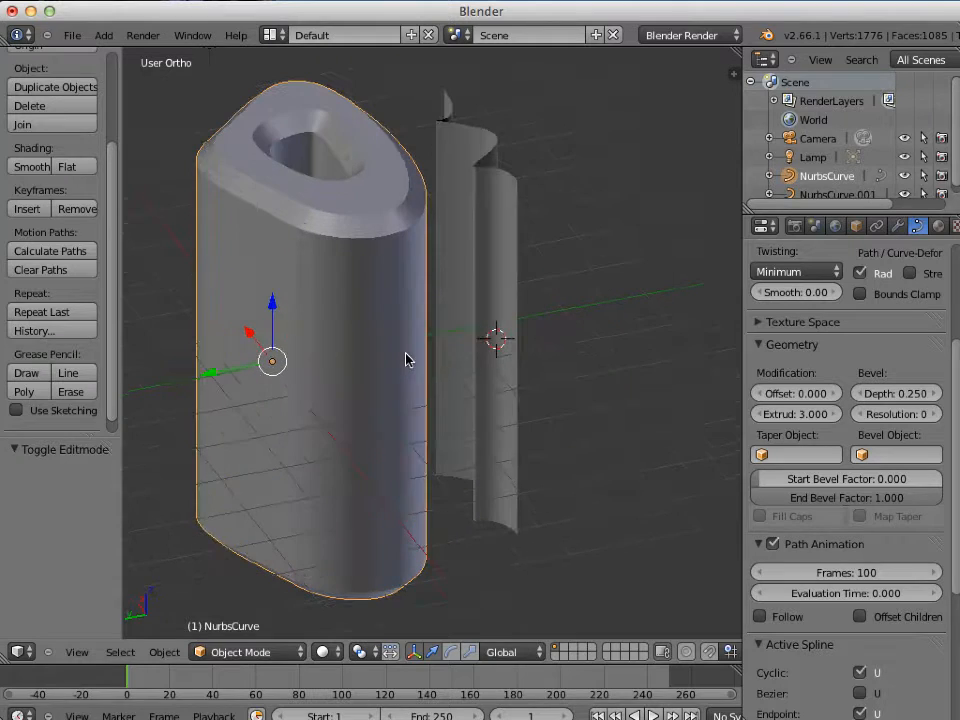
Select the open extruded curve, set its Bevel Depth to 0.25 and inspect its edges from above.
right_click(493, 232)
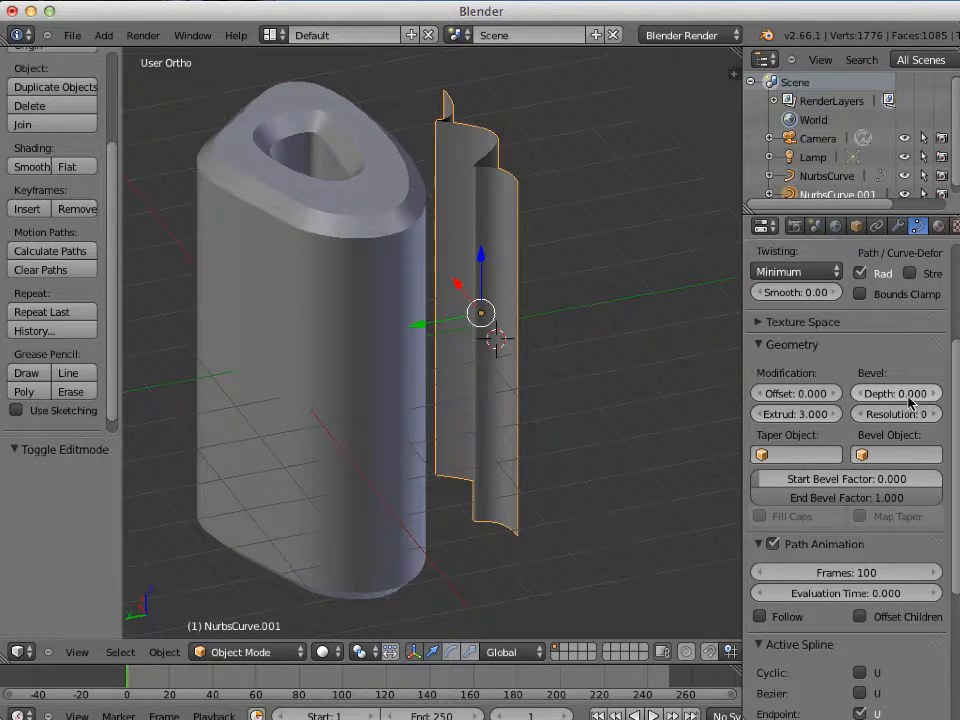
click(909, 396)
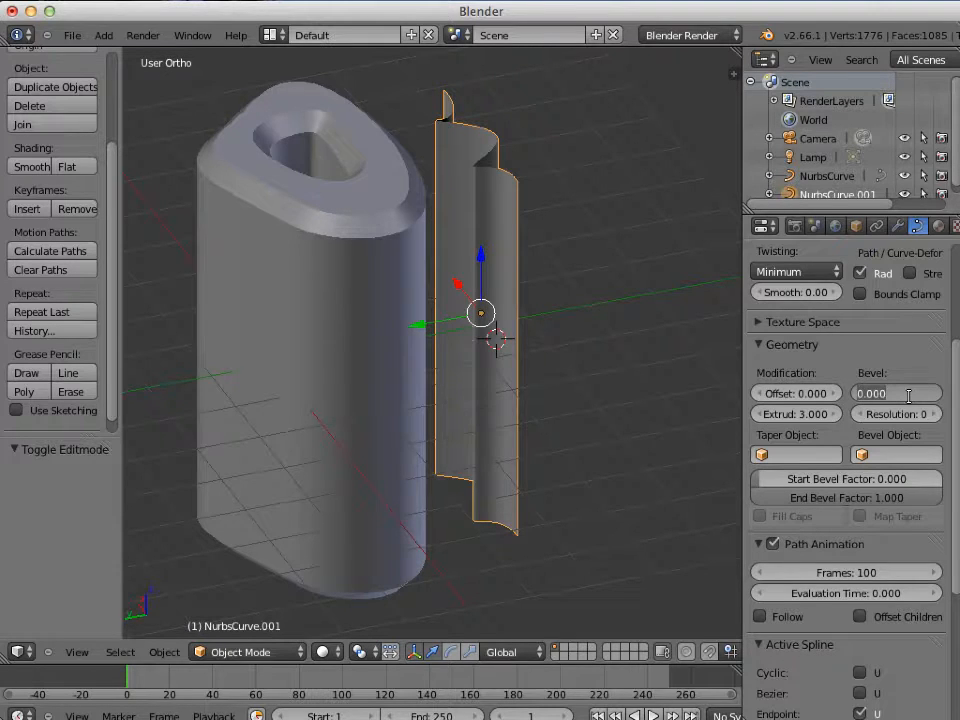
key(BackSpace)
text(.25)
key(Return)
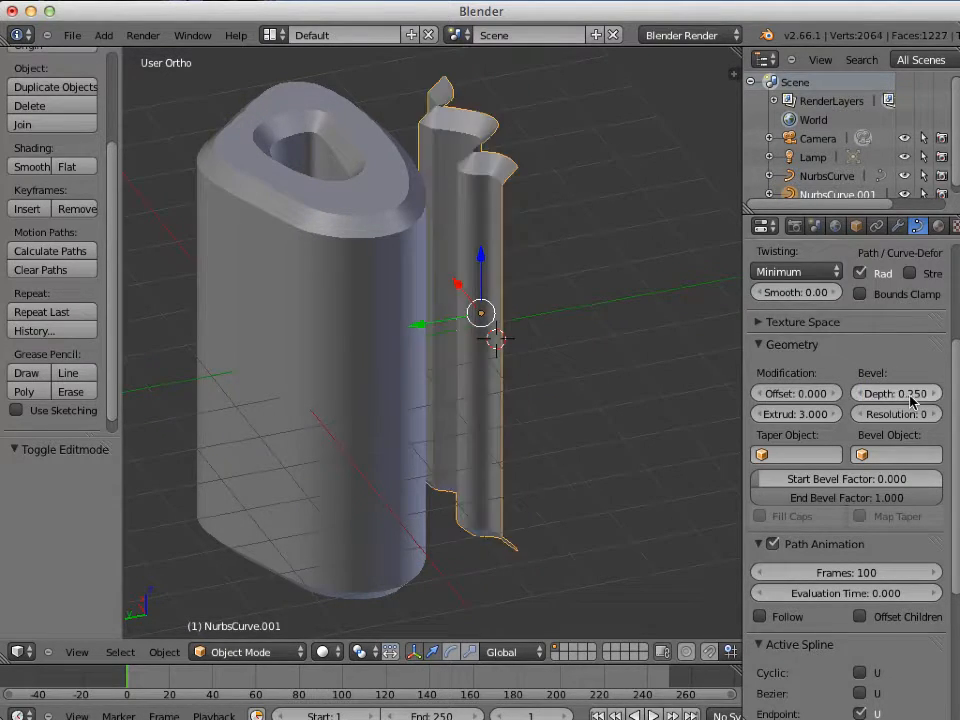
scroll(909, 397, up, 2)
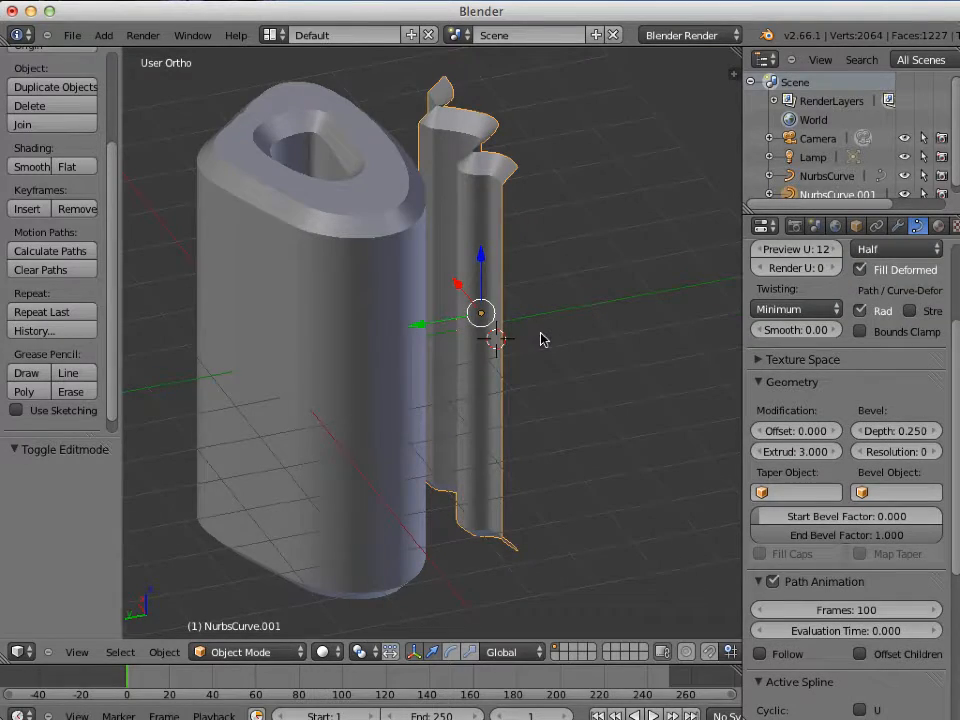
middle_drag(540, 340, 505, 379)
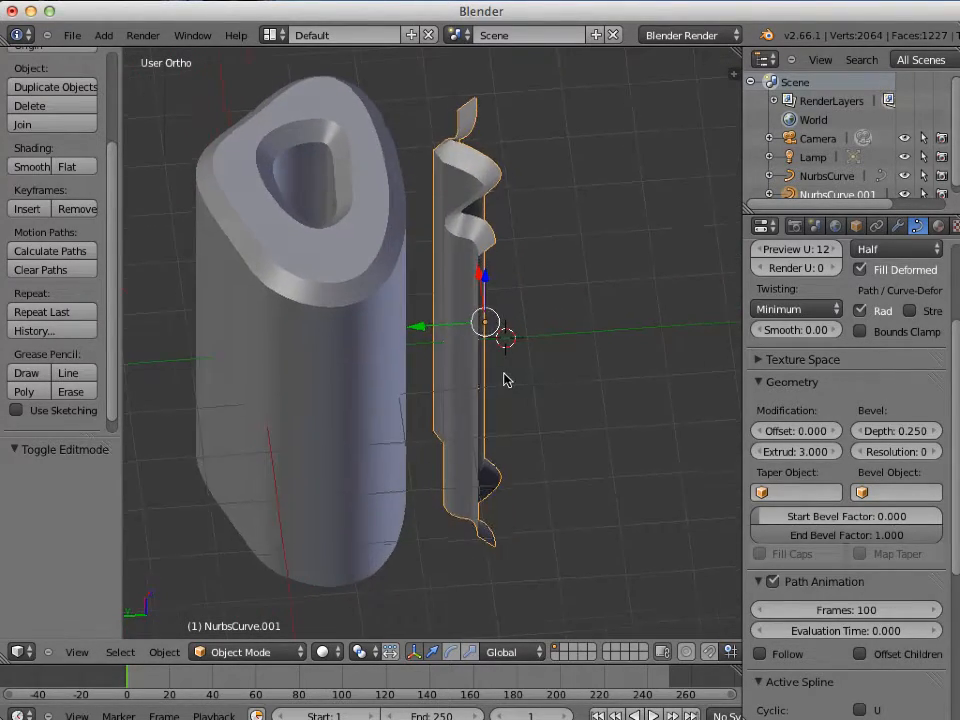
Select both extruded curves and delete them from the scene.
scroll(504, 376, down, 3)
shift+right_click(376, 404)
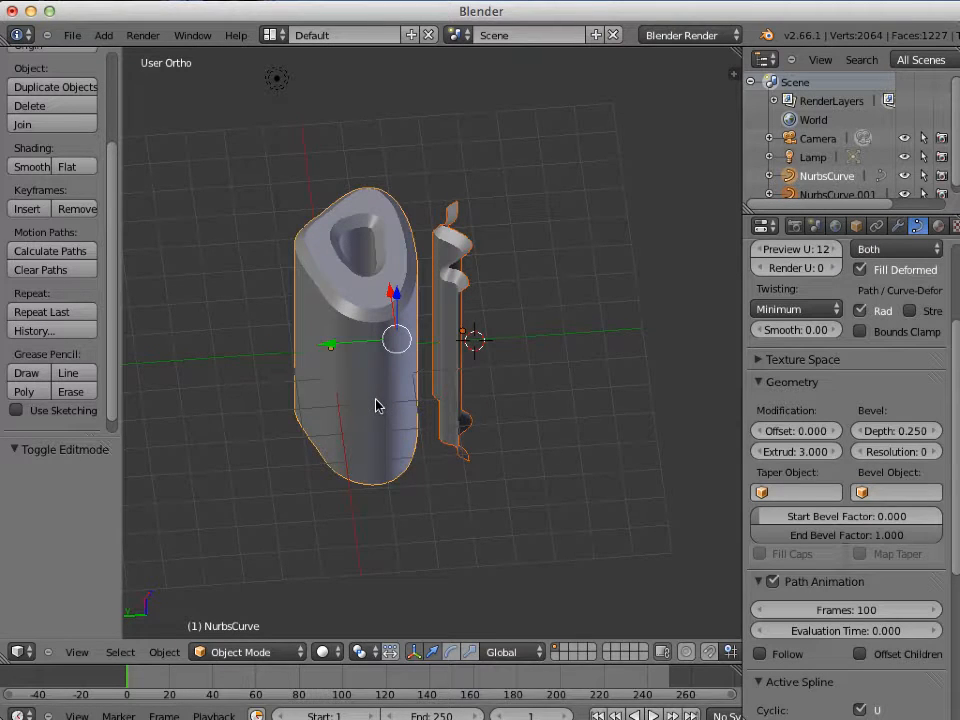
key(x)
click(383, 400)
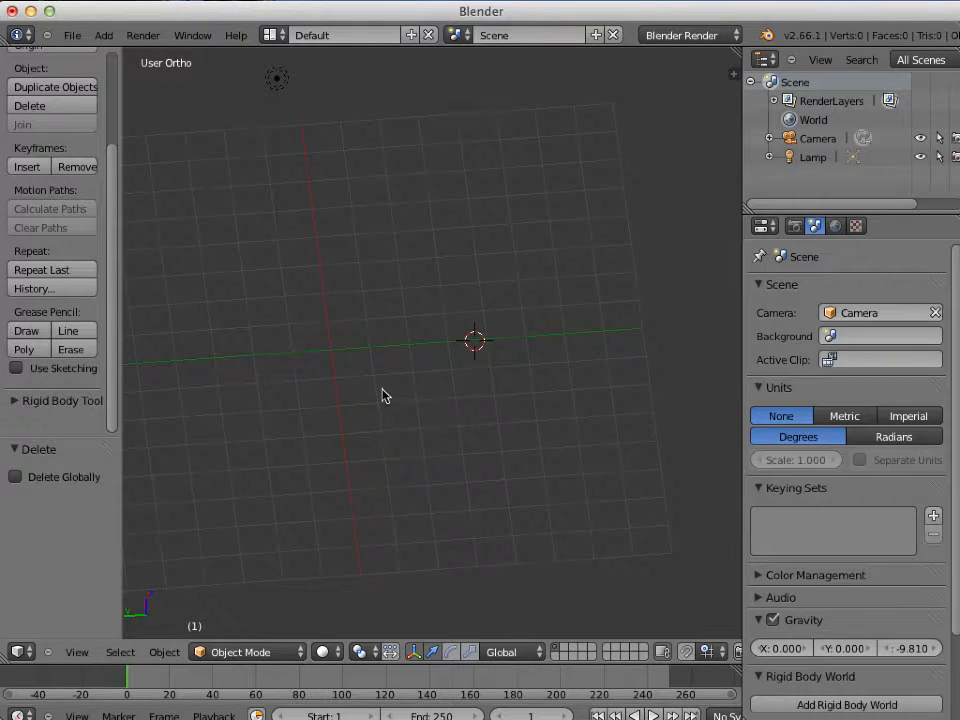
In top view, place the 3D cursor near the world origin and add a new Nurbs Curve there.
key(KP_7)
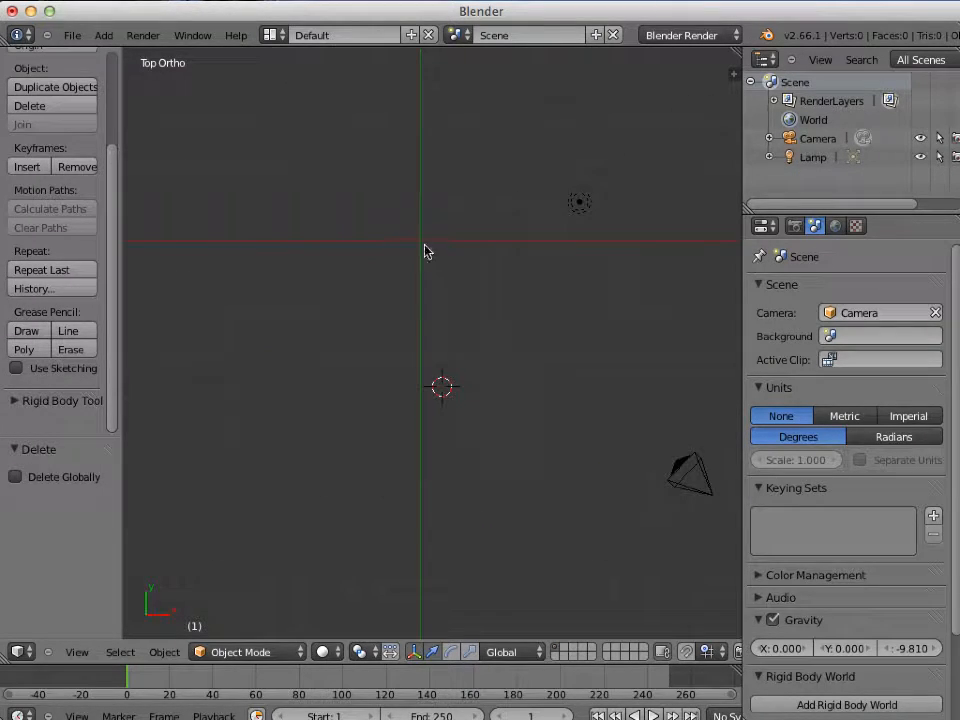
click(420, 243)
shift+scroll(472, 297, up, 3)
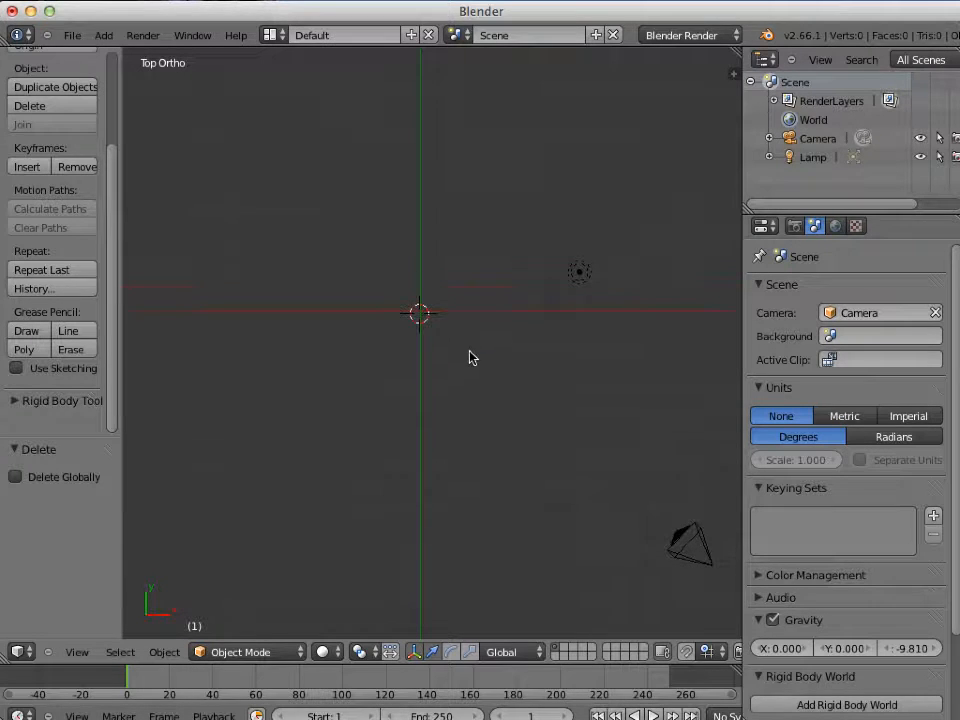
key(shift+a)
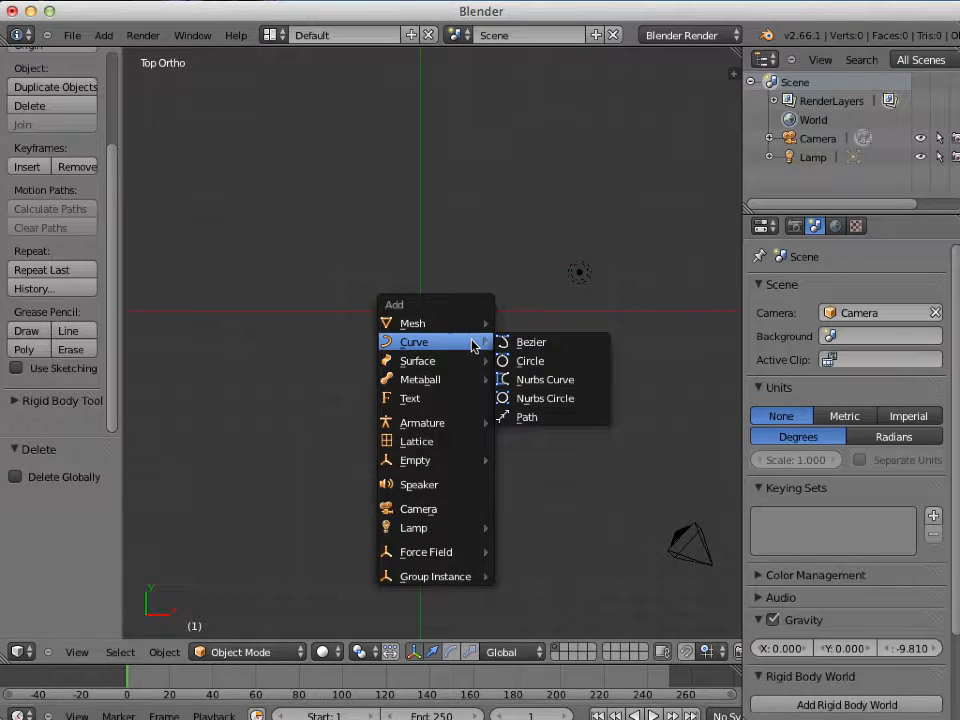
click(527, 390)
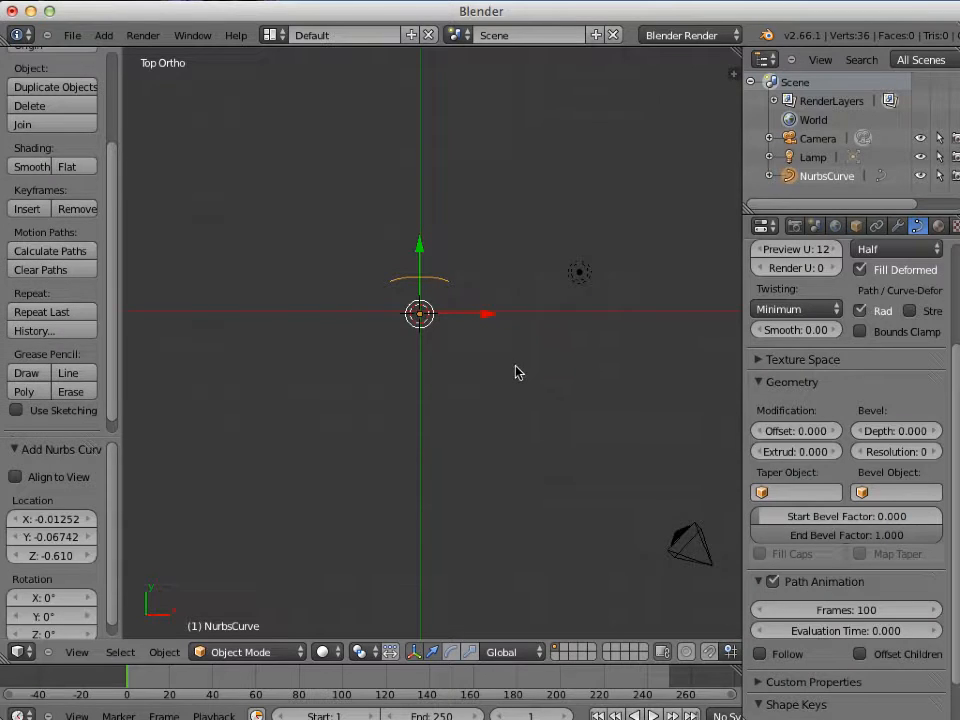
Enter Edit Mode on the new curve, enable its Endpoint U option and subdivide it with one cut.
scroll(514, 375, up, 3)
shift+scroll(511, 354, up, 3)
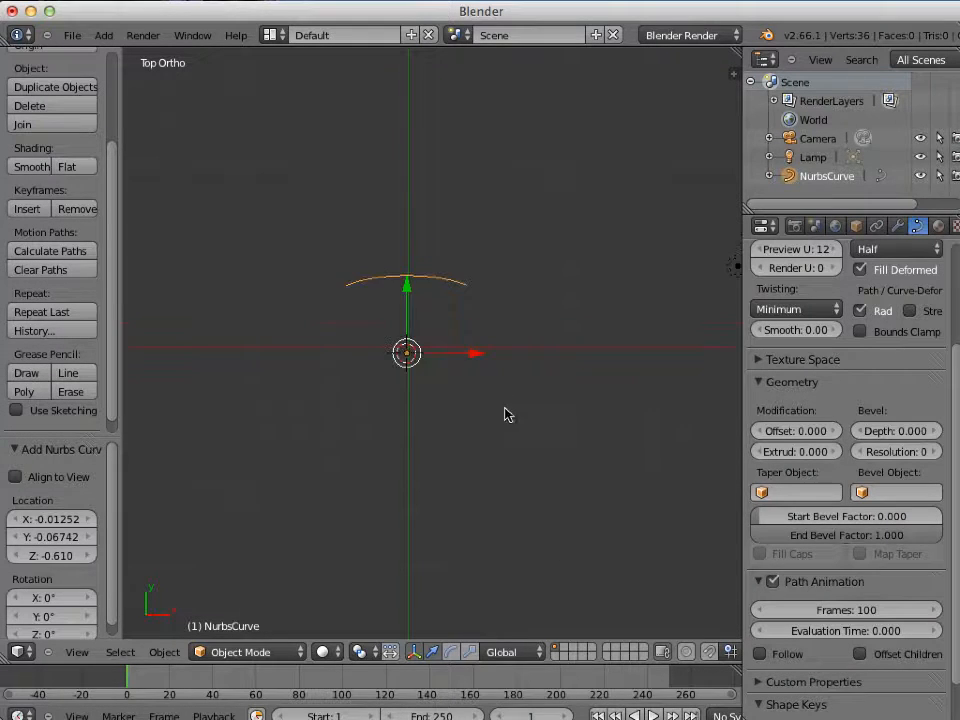
scroll(508, 407, up, 2)
key(Tab)
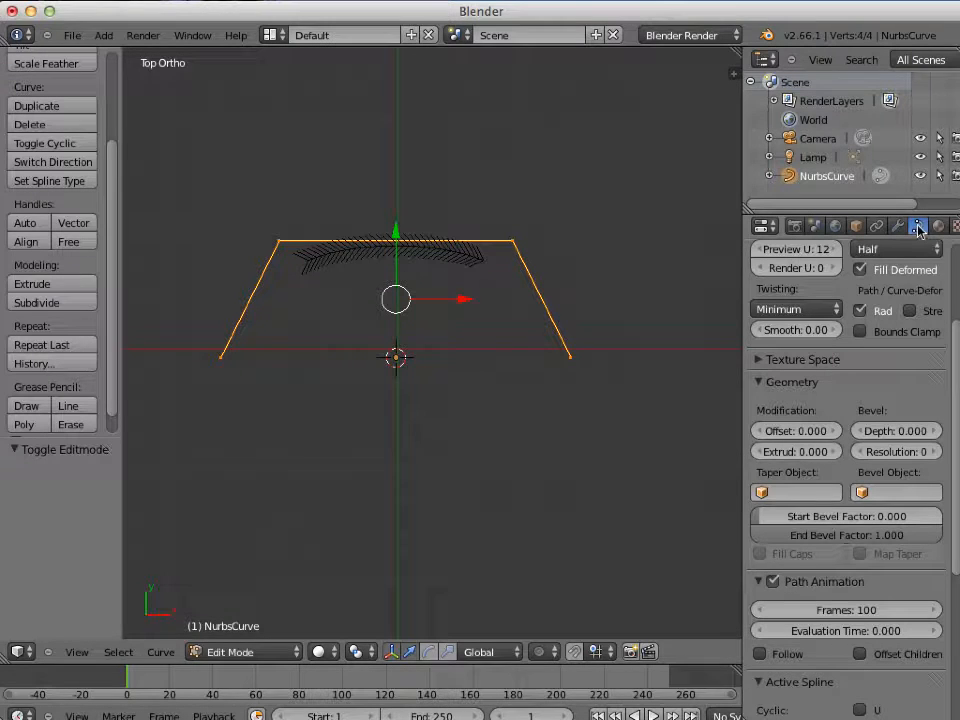
drag(957, 328, 953, 530)
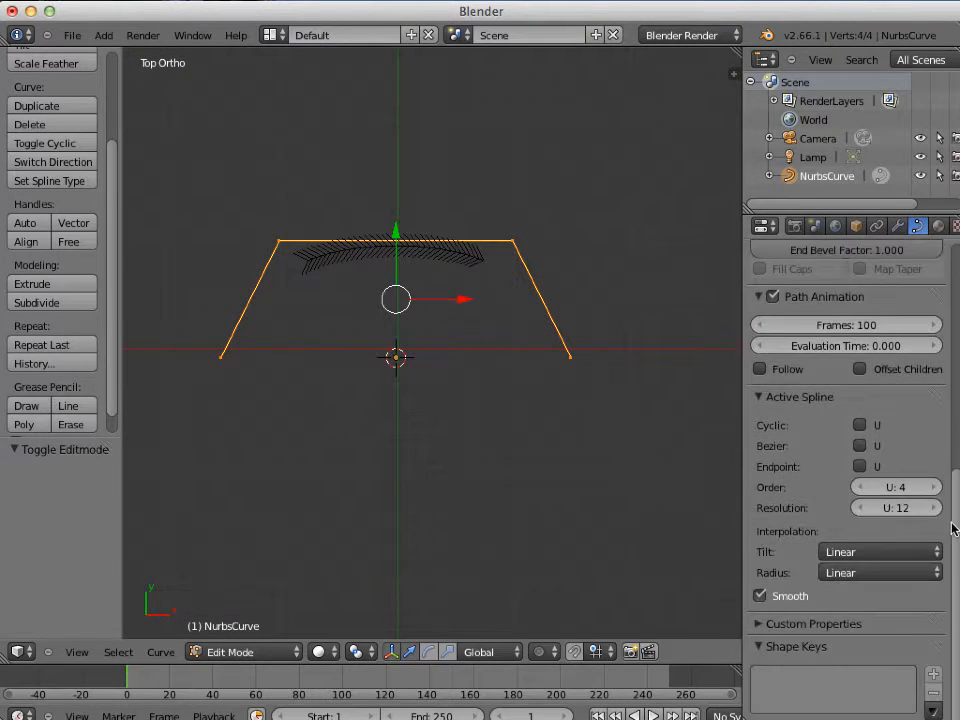
click(859, 466)
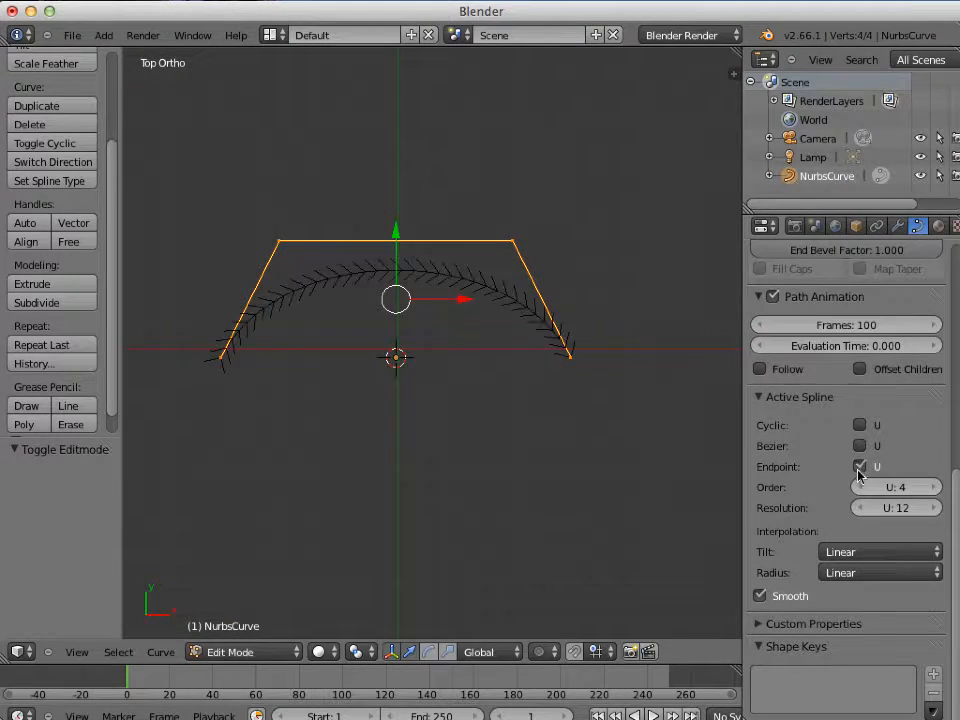
click(40, 303)
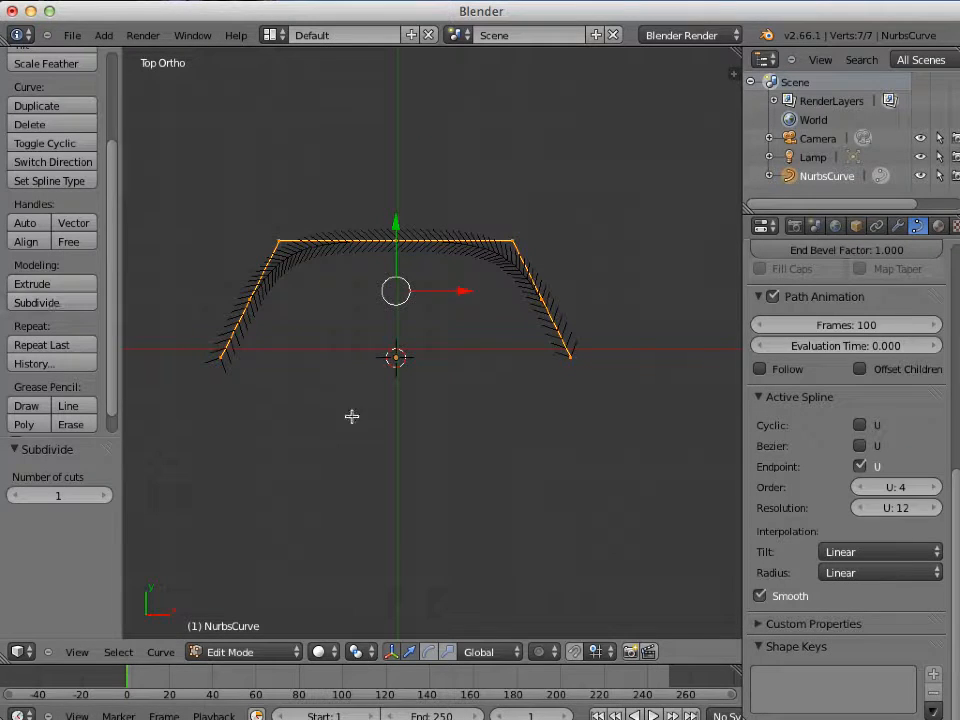
Move the curve's upper-left corner control point about X 0.348, Y -1.199 and the upper-right one about X -0.529, Y -1.051.
shift+middle_drag(366, 410, 401, 440)
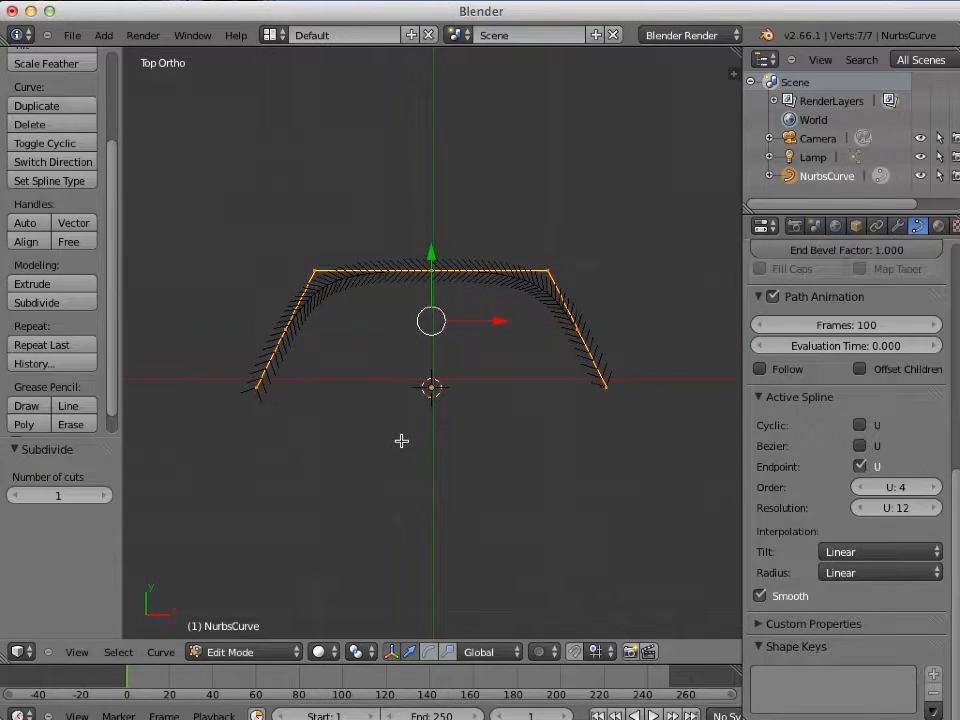
scroll(396, 437, up, 1)
scroll(396, 437, up, 1)
scroll(340, 424, down, 1)
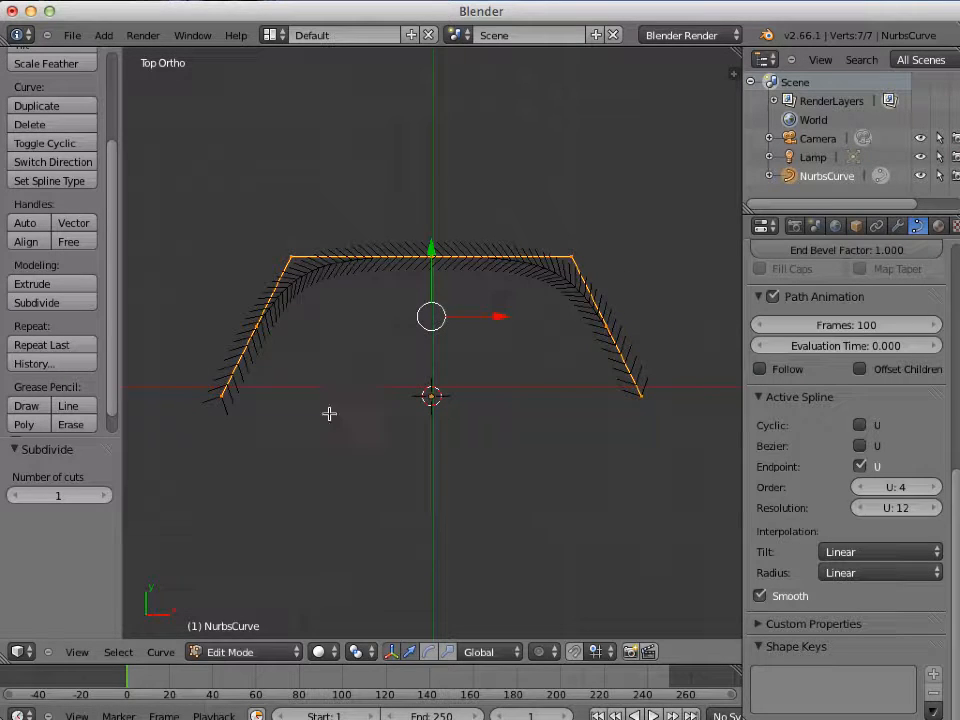
right_click(286, 259)
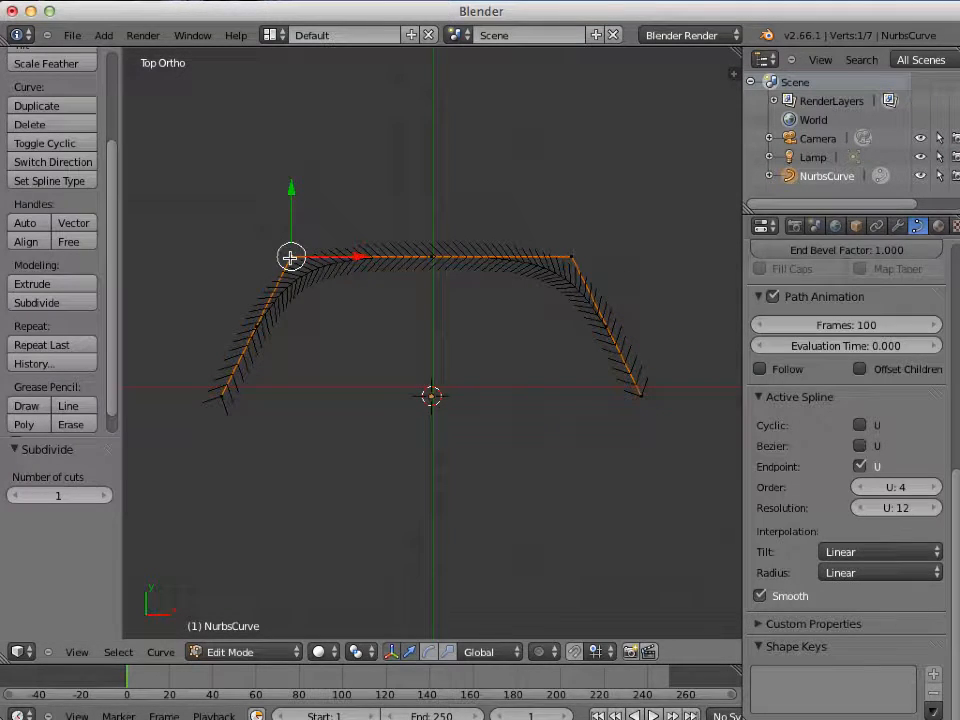
key(g)
click(340, 425)
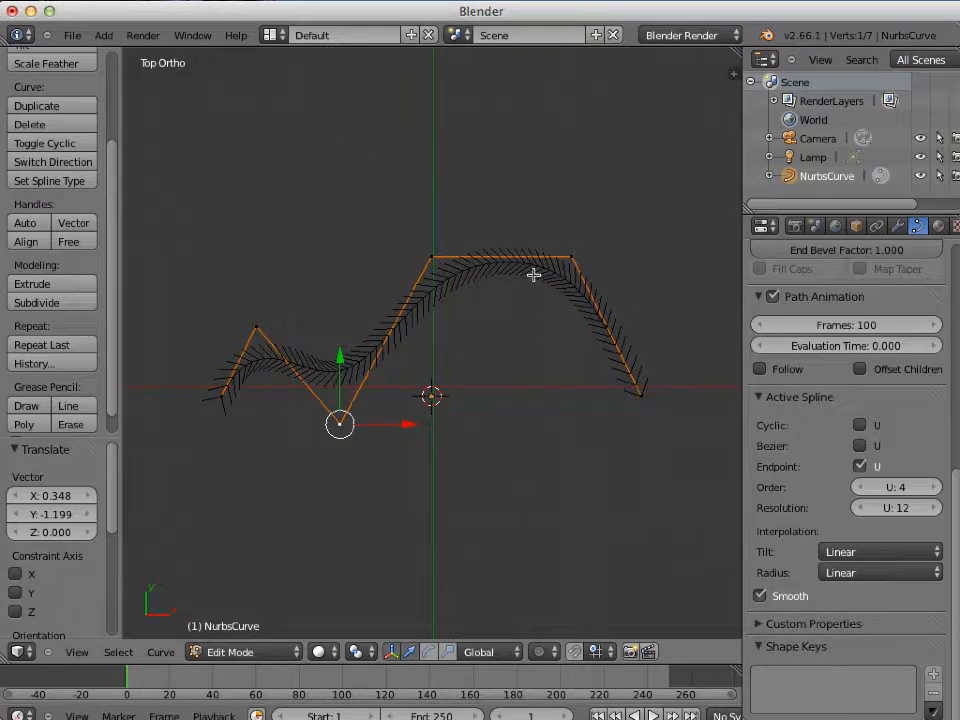
right_click(569, 259)
key(g)
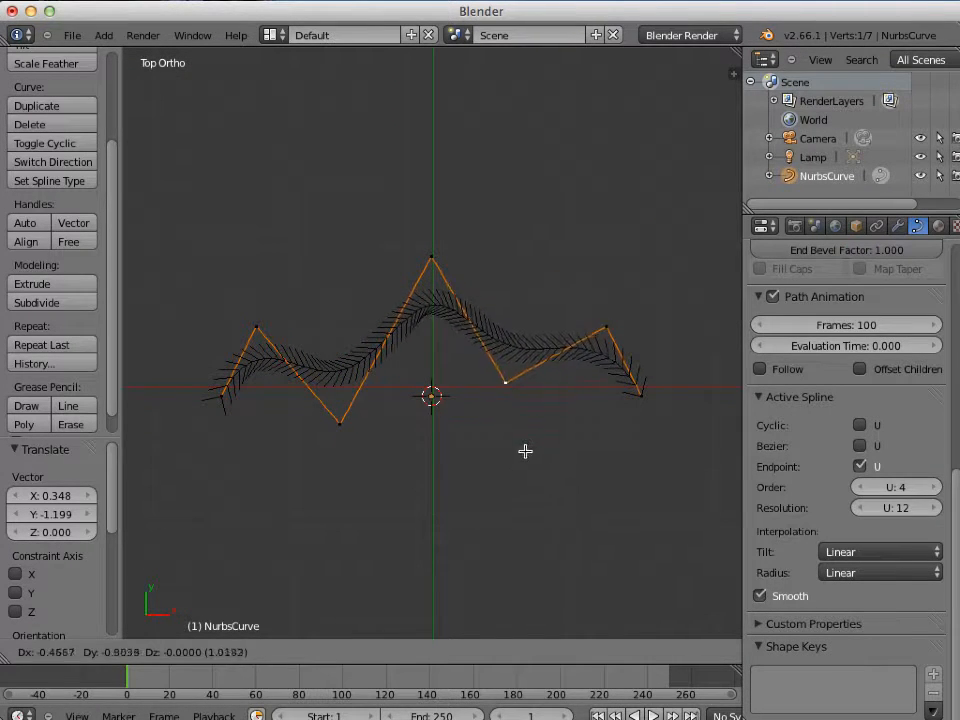
click(517, 469)
Raise the curve's top middle control point by about X -0.020, Y 1.145.
right_click(431, 259)
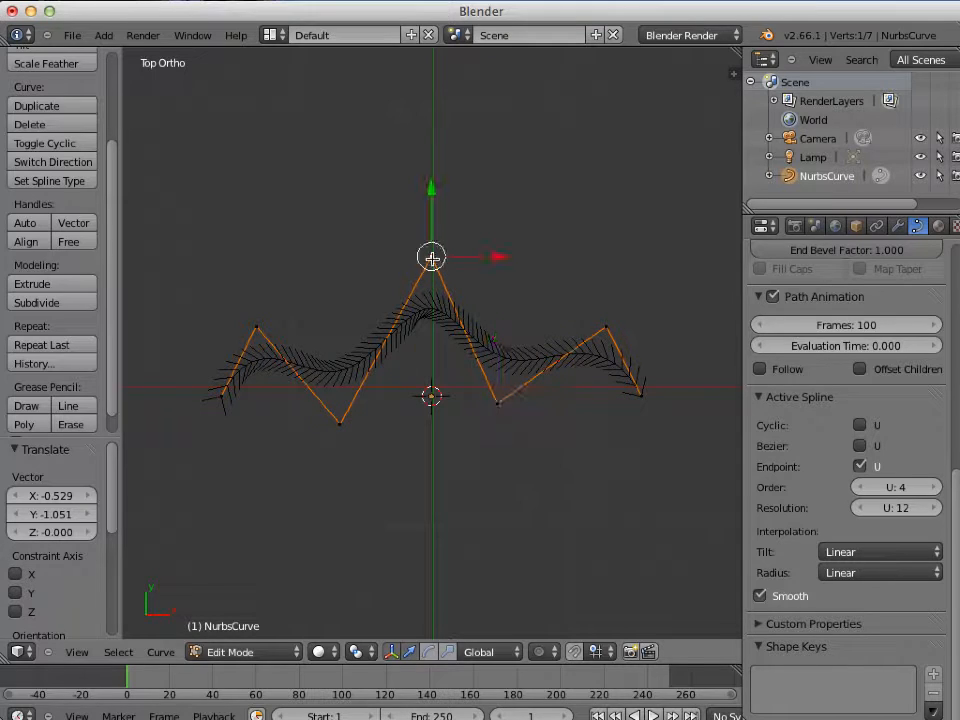
key(g)
click(430, 98)
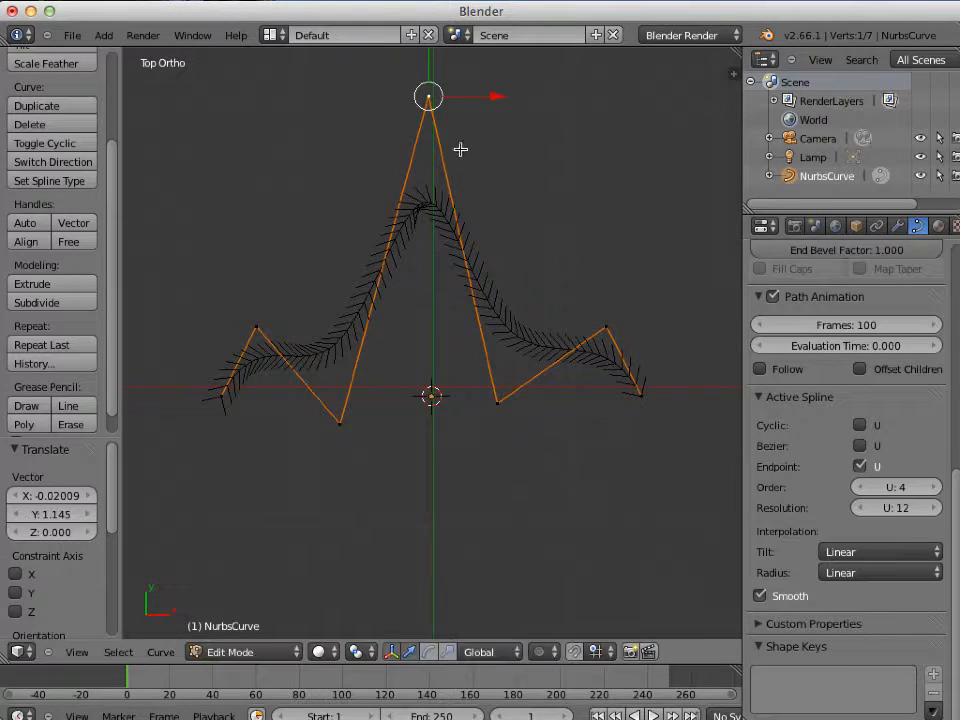
Select all control points and duplicate the curve, placing the copy about X 3.390, Y 0.023 from the original.
scroll(559, 309, down, 3)
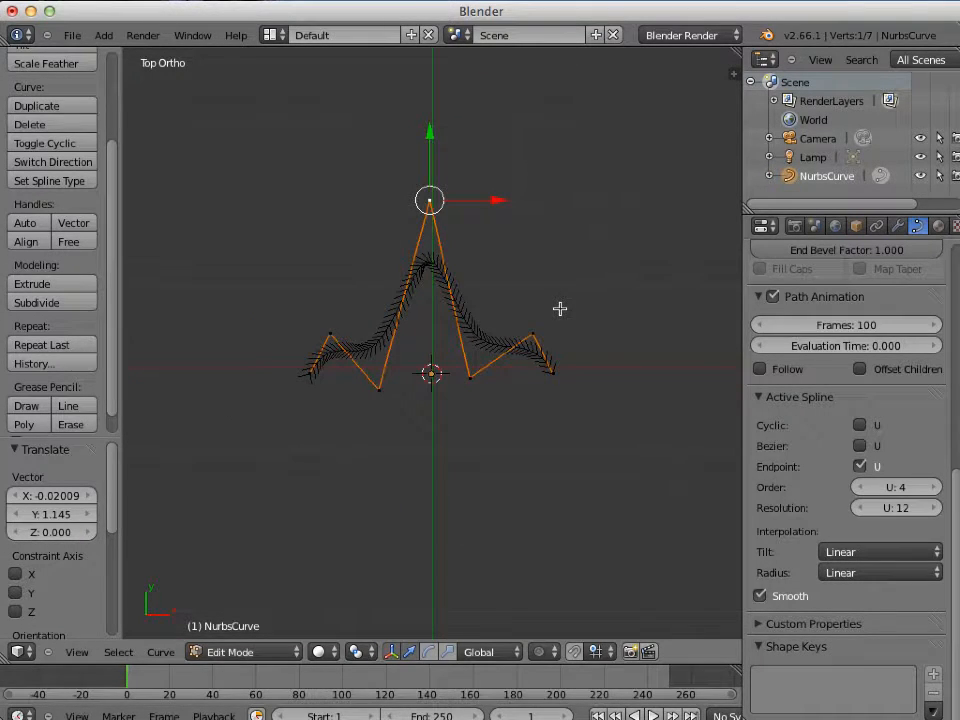
key(a)
key(a)
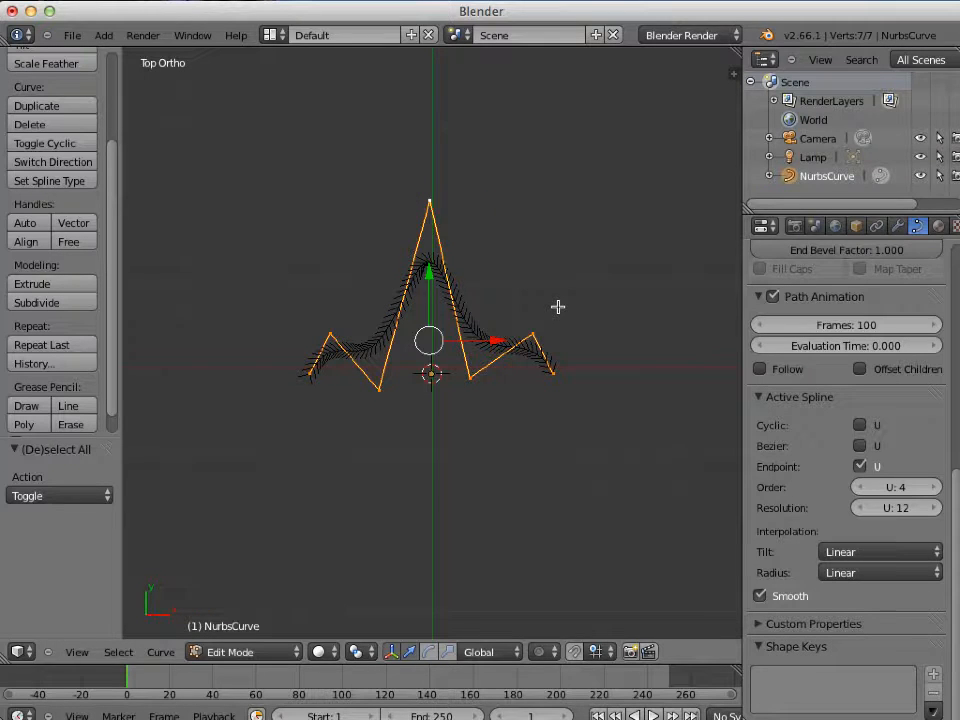
key(shift+d)
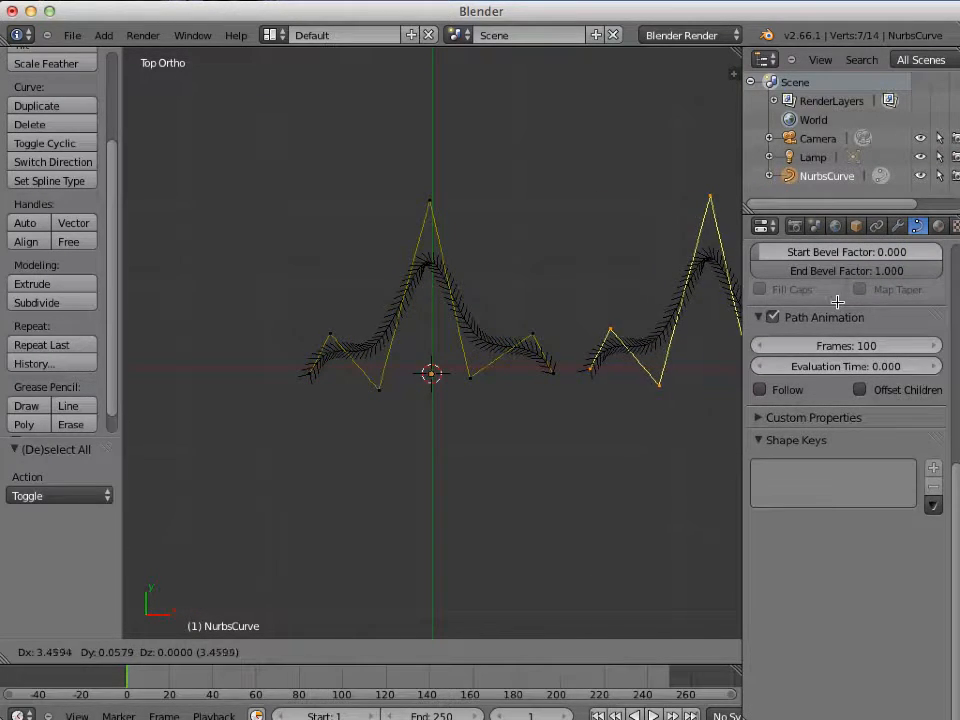
click(703, 424)
Join the original curve's right endpoint to the duplicate's left endpoint with a new segment.
scroll(640, 410, down, 3)
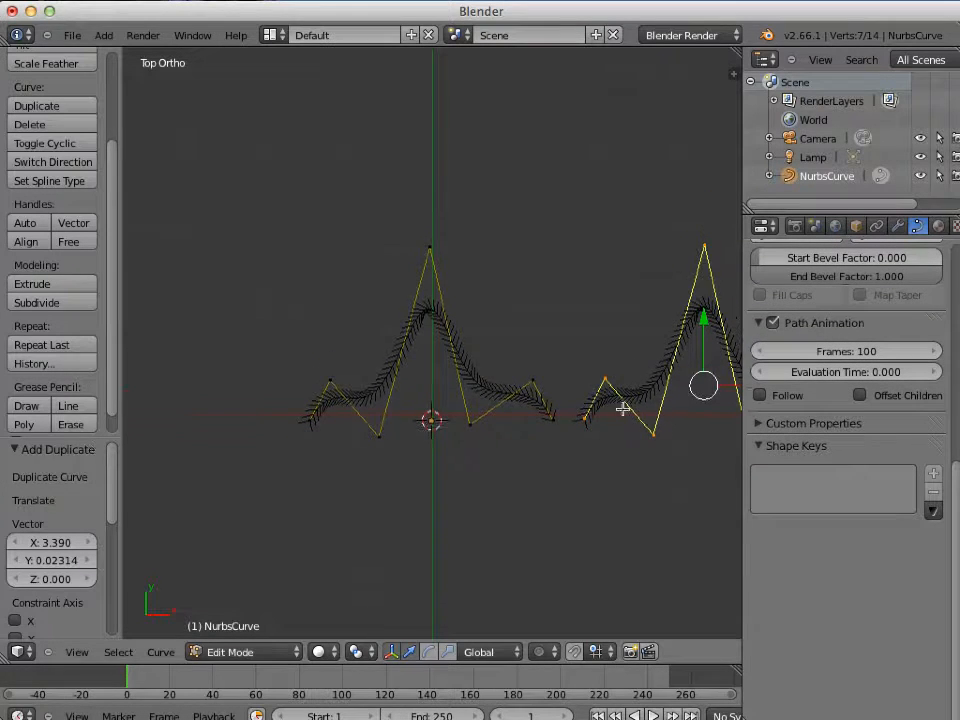
shift+middle_drag(639, 441, 561, 394)
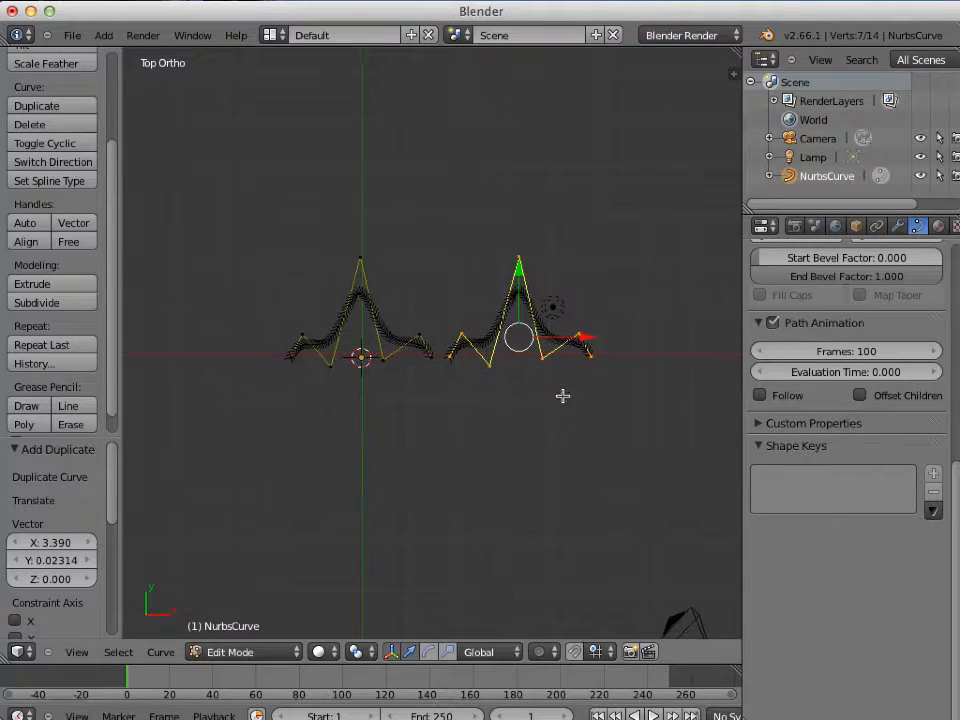
scroll(557, 392, up, 4)
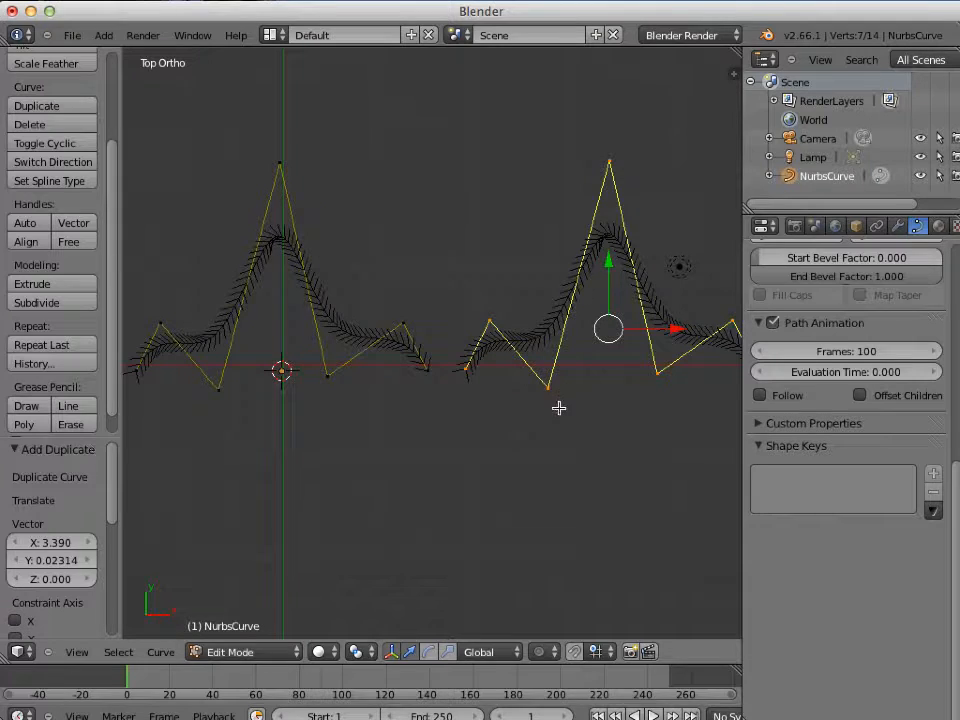
right_click(428, 371)
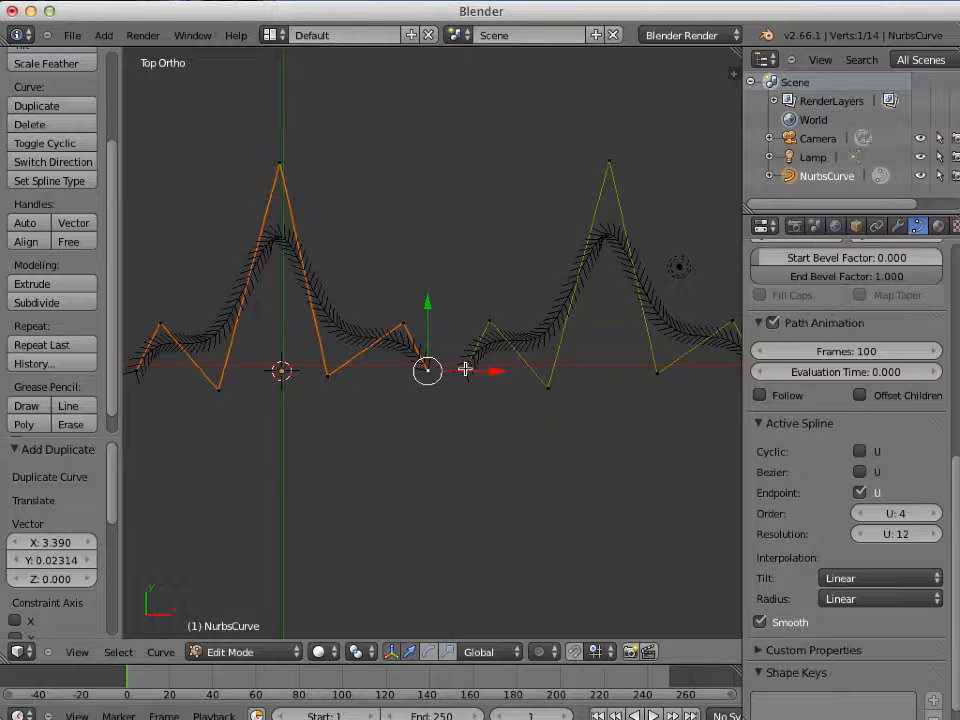
shift+right_click(465, 370)
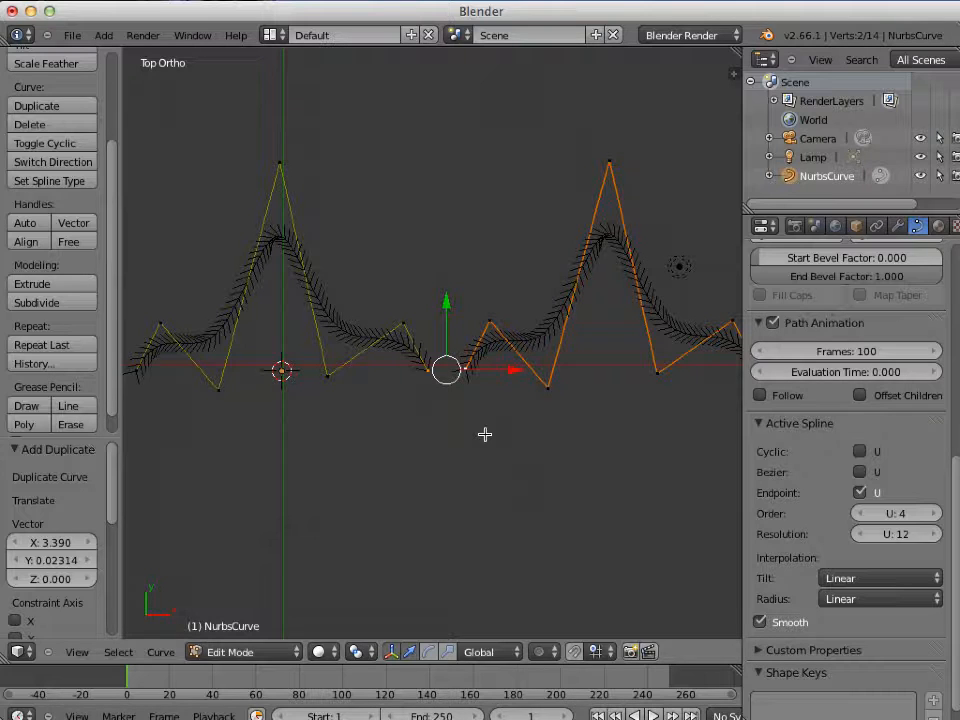
key(f)
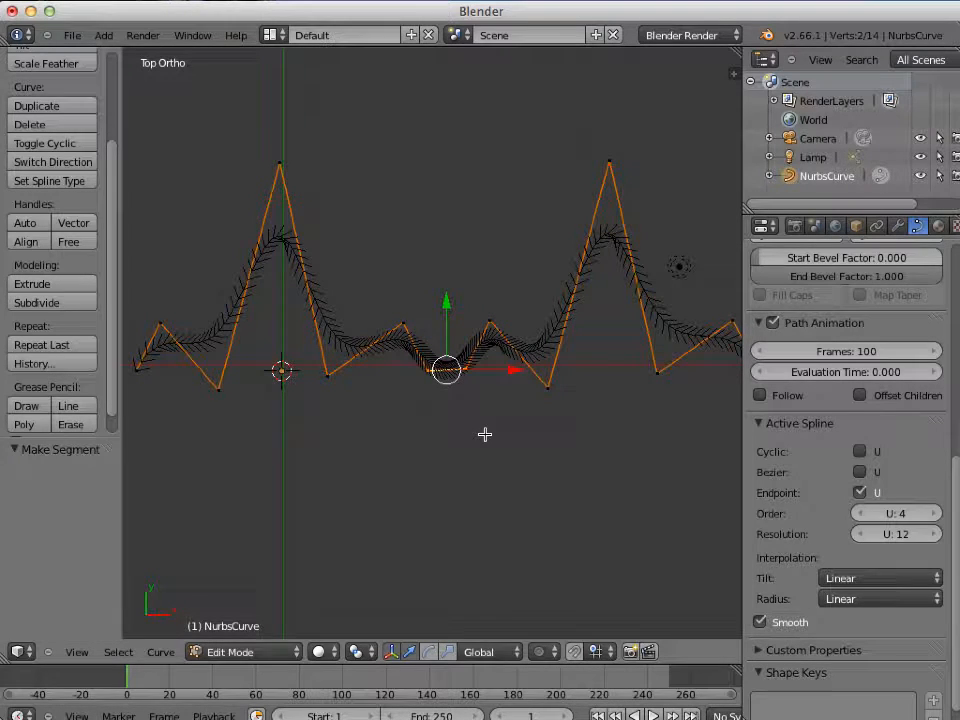
Move the segment joining the two curve halves down along Y by about -0.877.
drag(446, 300, 440, 386)
scroll(501, 419, down, 2)
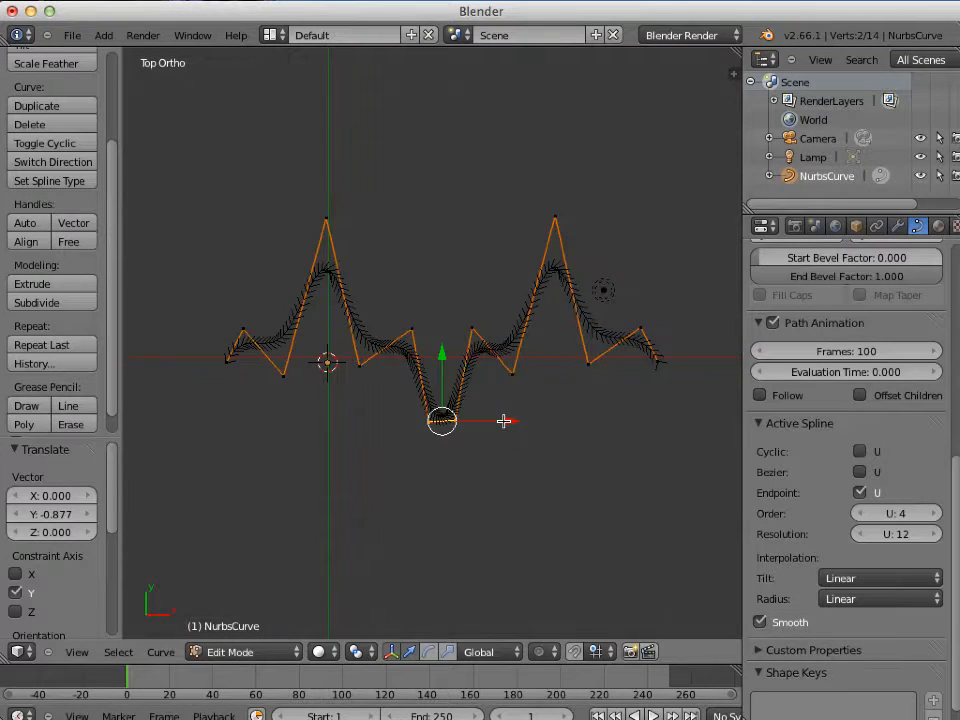
mouse_move(533, 441)
middle_down()
mouse_move(566, 446)
mouse_move(536, 438)
middle_up()
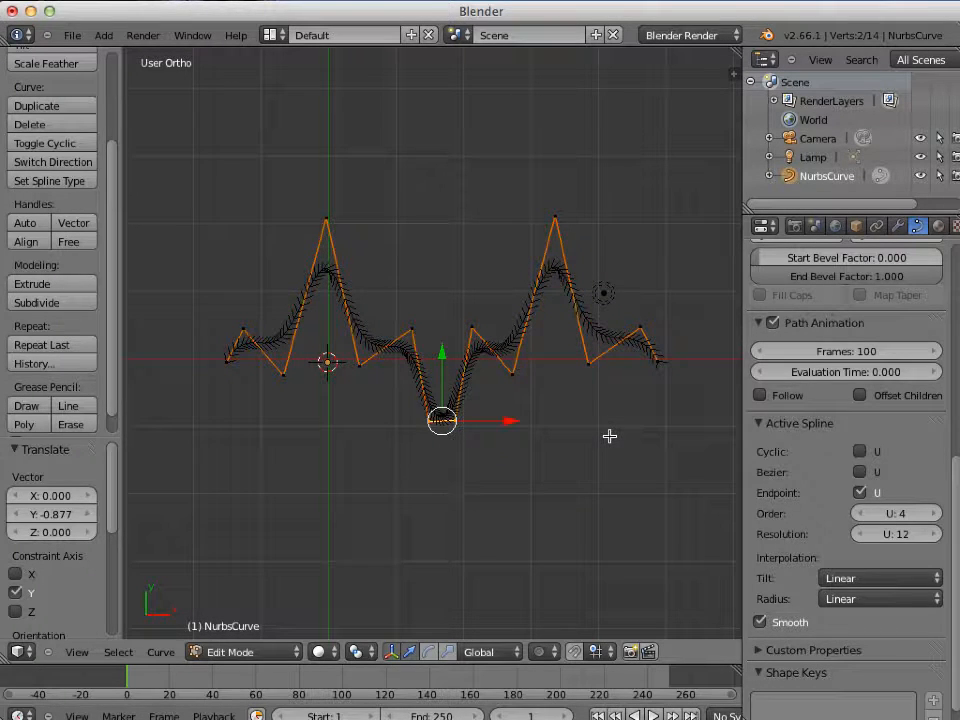
Leave Edit Mode and delete the joined NURBS curve object.
key(Tab)
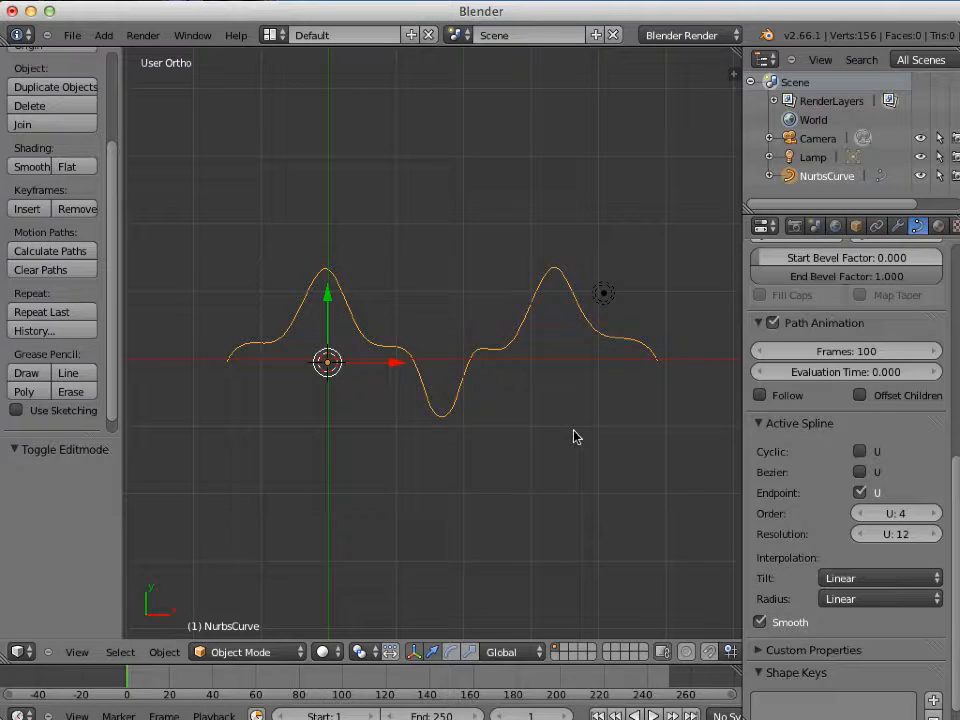
key(x)
click(574, 435)
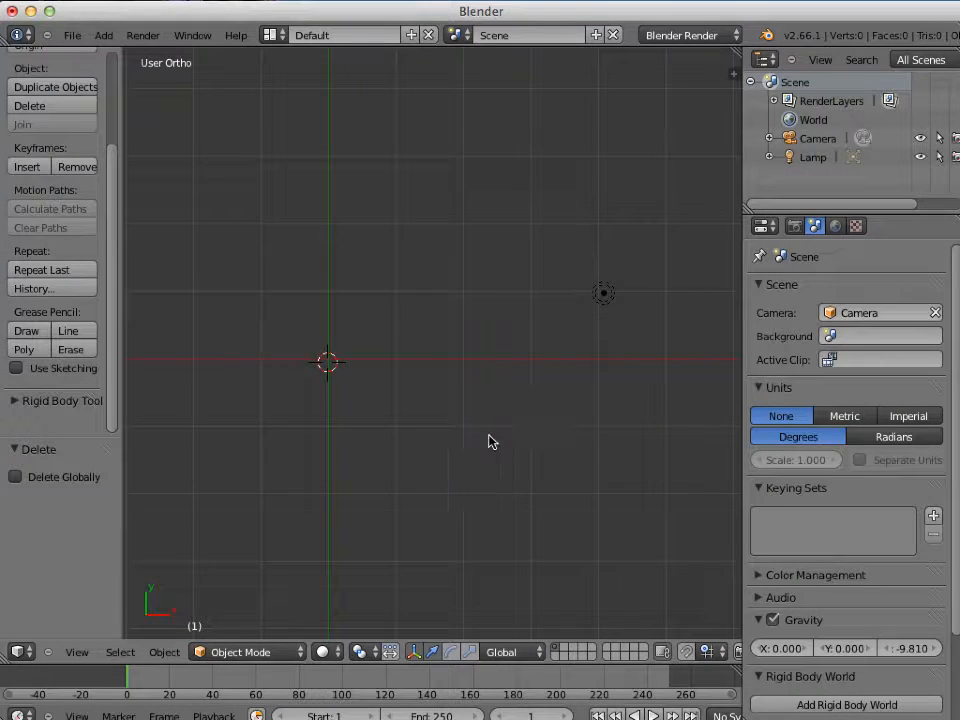
Add a new Nurbs Curve at the 3D cursor and open it in Edit Mode.
shift+middle_drag(462, 437, 598, 400)
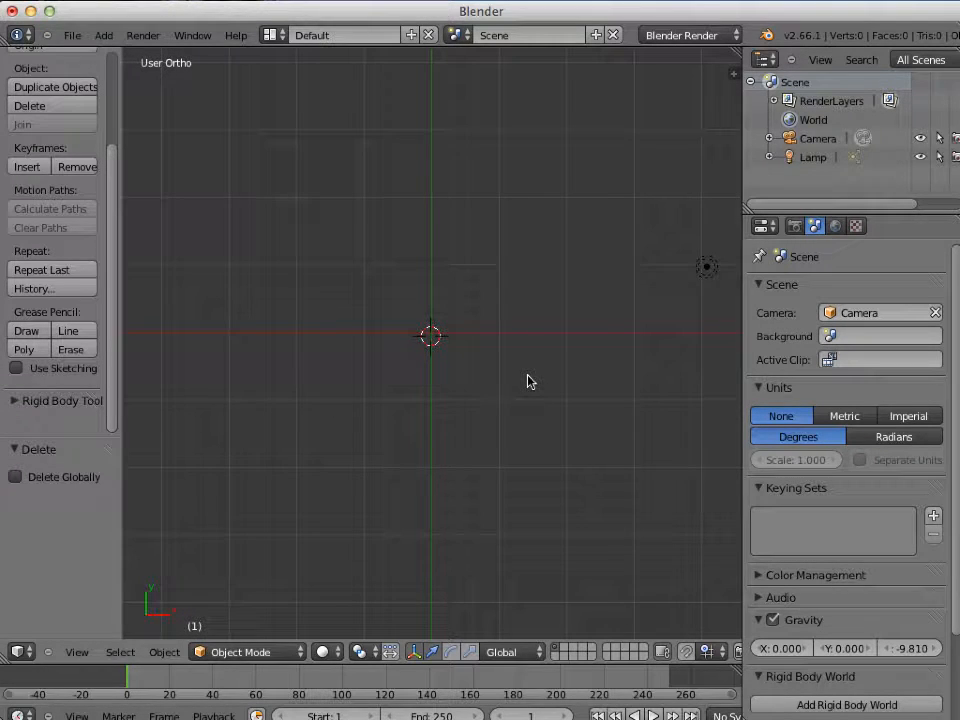
key(shift+a)
mouse_move(530, 382)
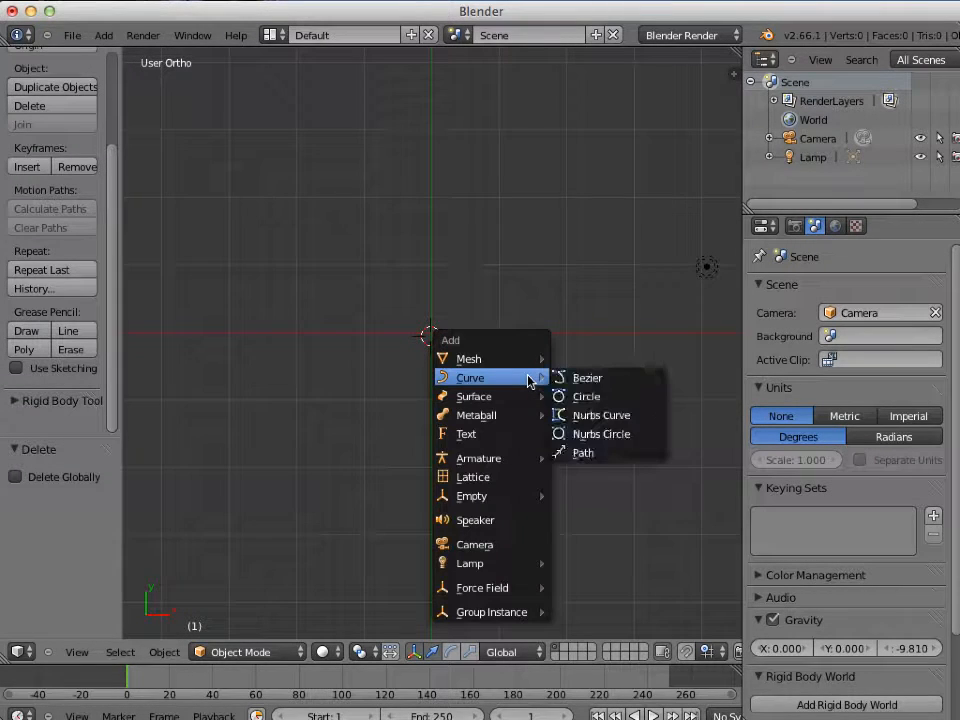
click(613, 420)
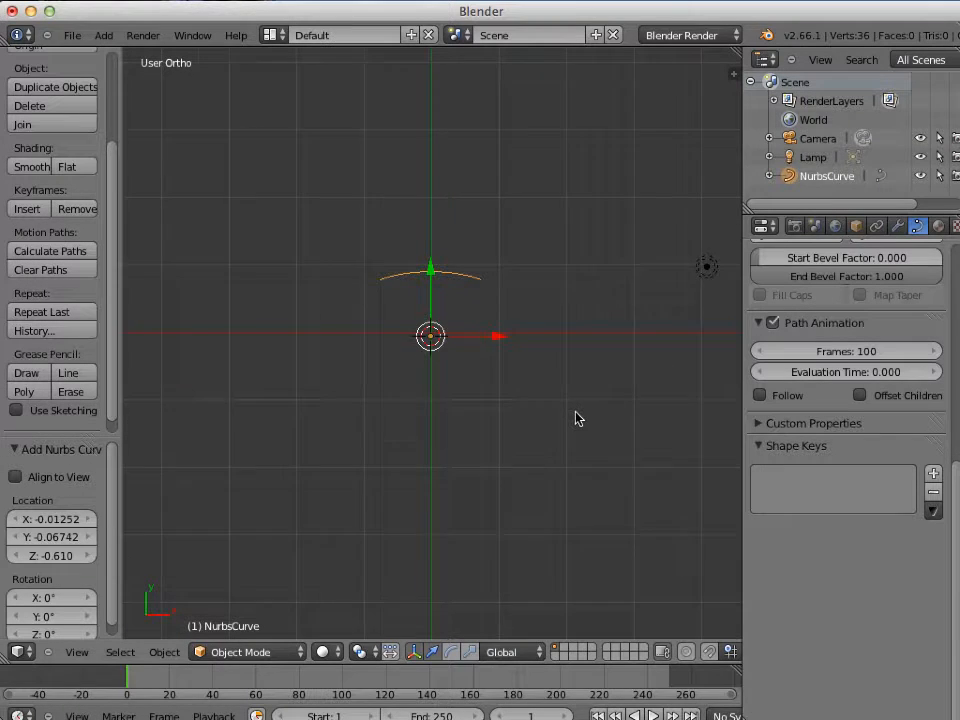
scroll(573, 417, up, 5)
shift+middle_drag(549, 375, 547, 456)
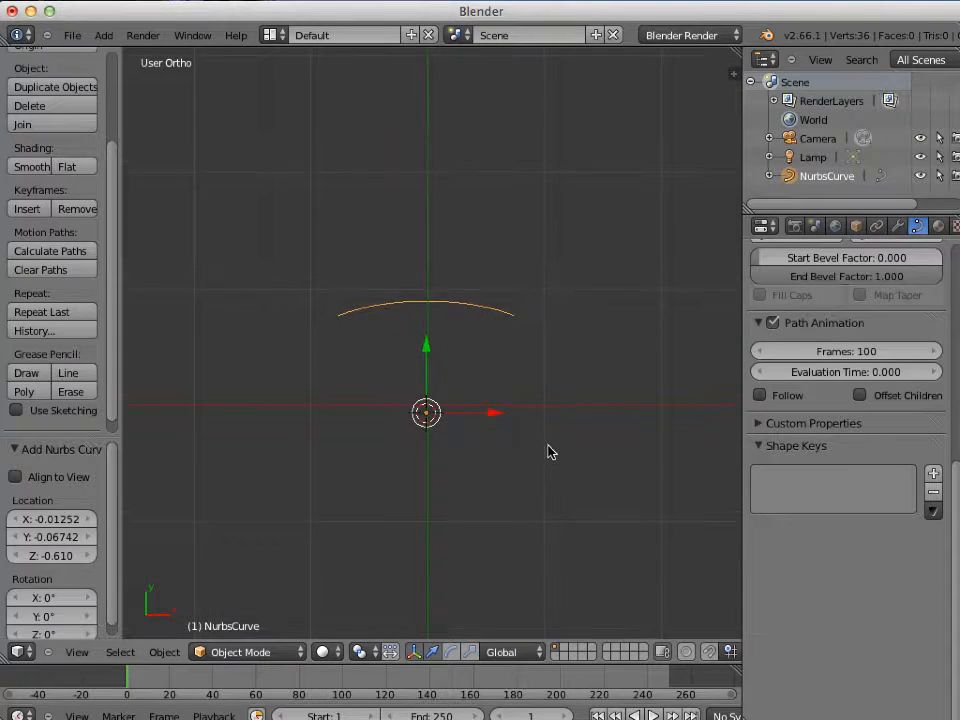
scroll(549, 447, up, 2)
key(Tab)
key(Tab)
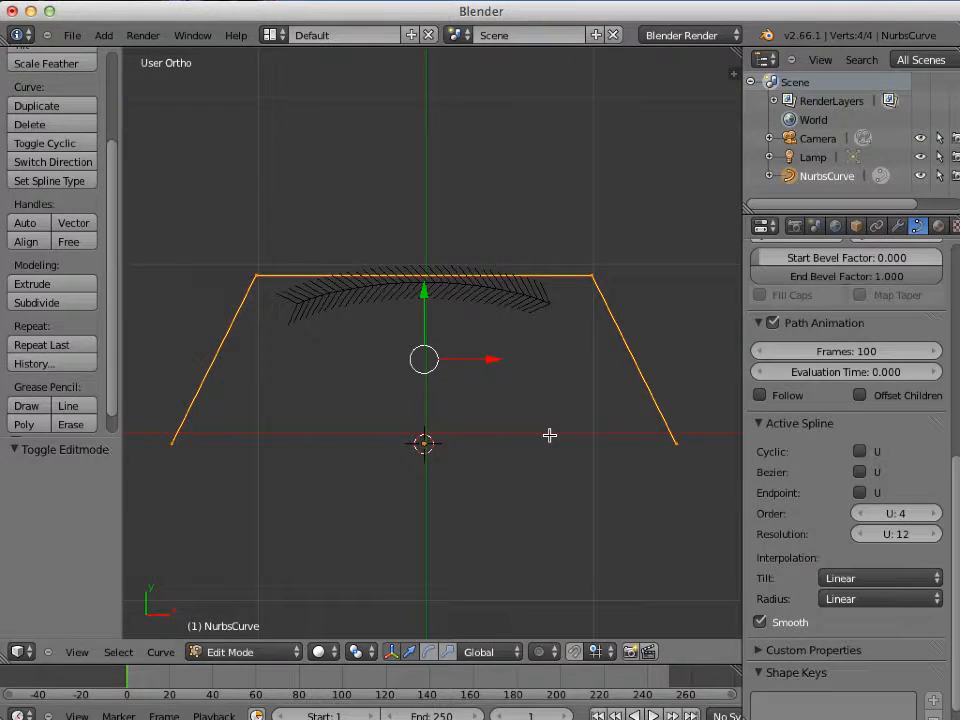
Enable the Endpoint U option for the new curve and subdivide all its segments with one cut.
scroll(549, 435, down, 1)
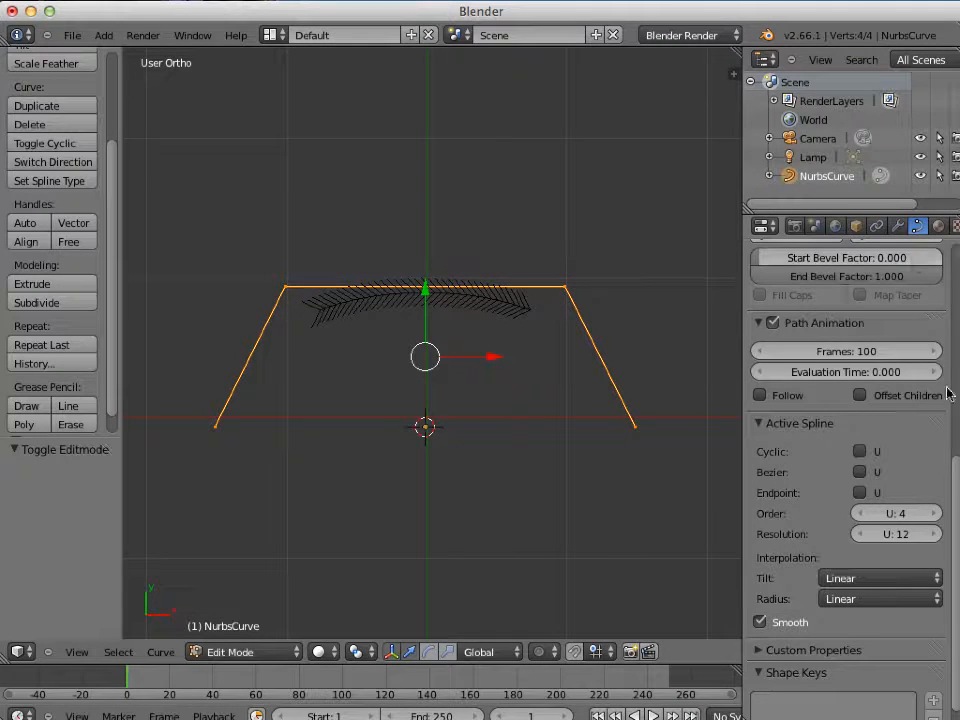
scroll(955, 508, down, 1)
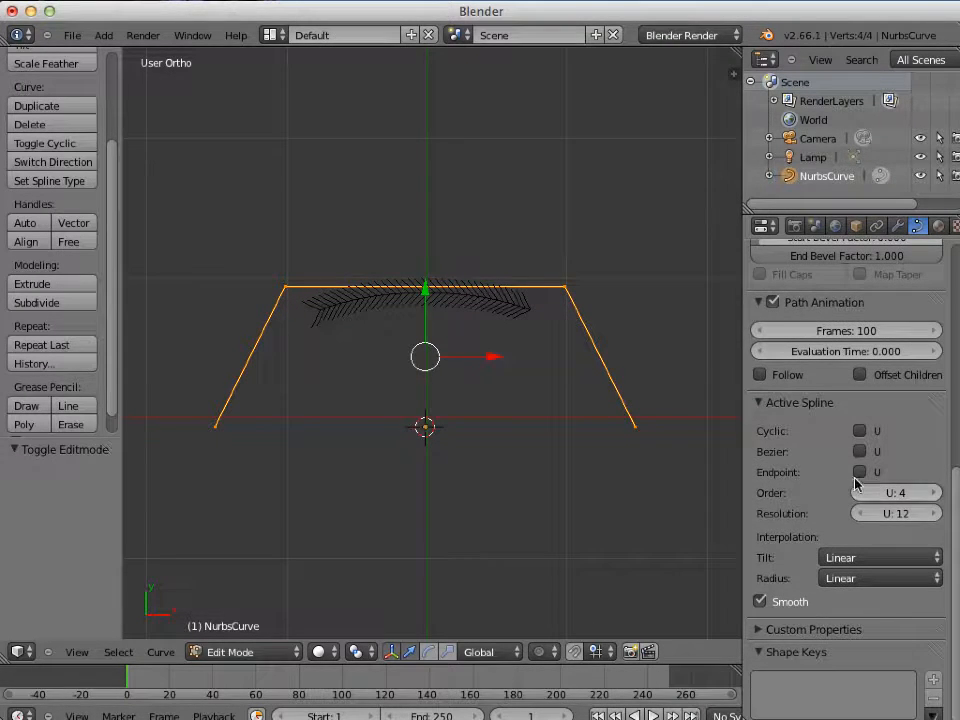
click(860, 473)
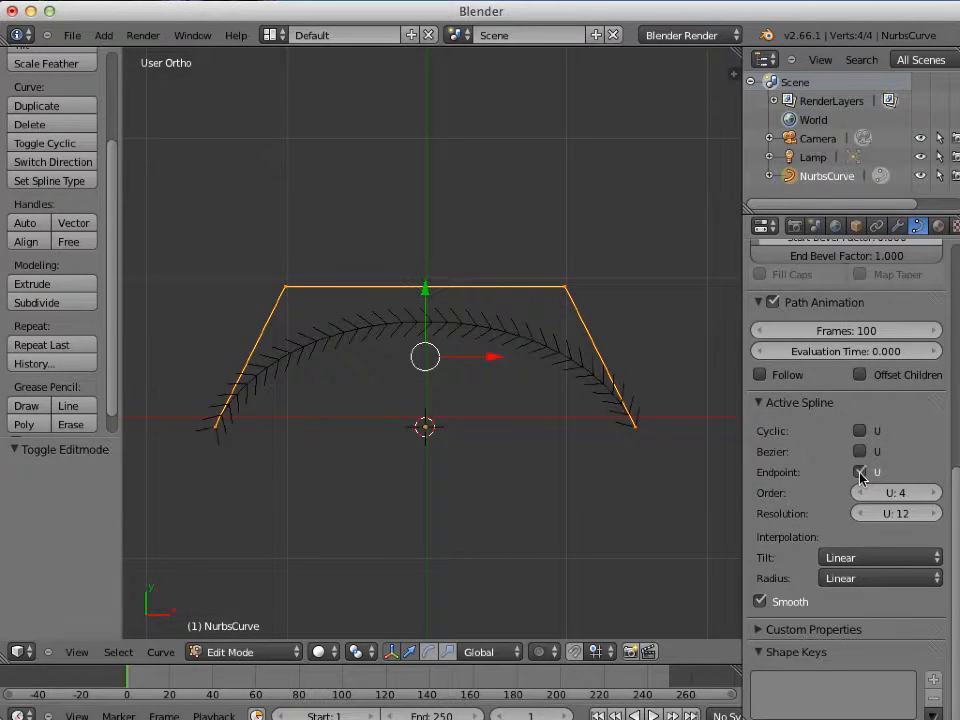
click(76, 306)
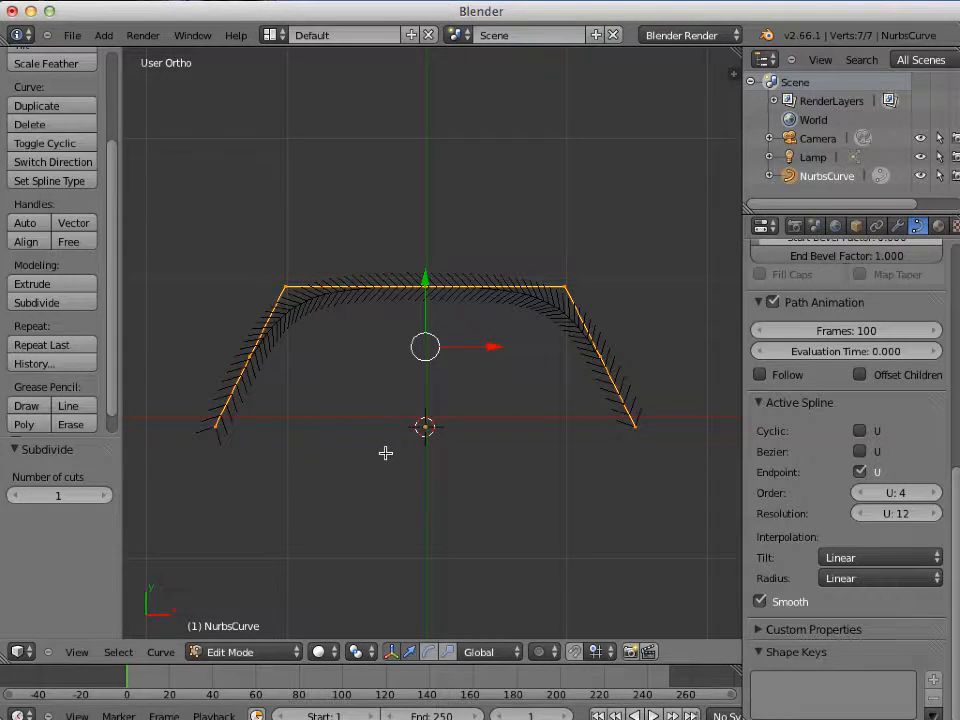
Examine the subdivided curve's control points by selecting each one in turn from the left end to the right end.
scroll(386, 453, up, 1)
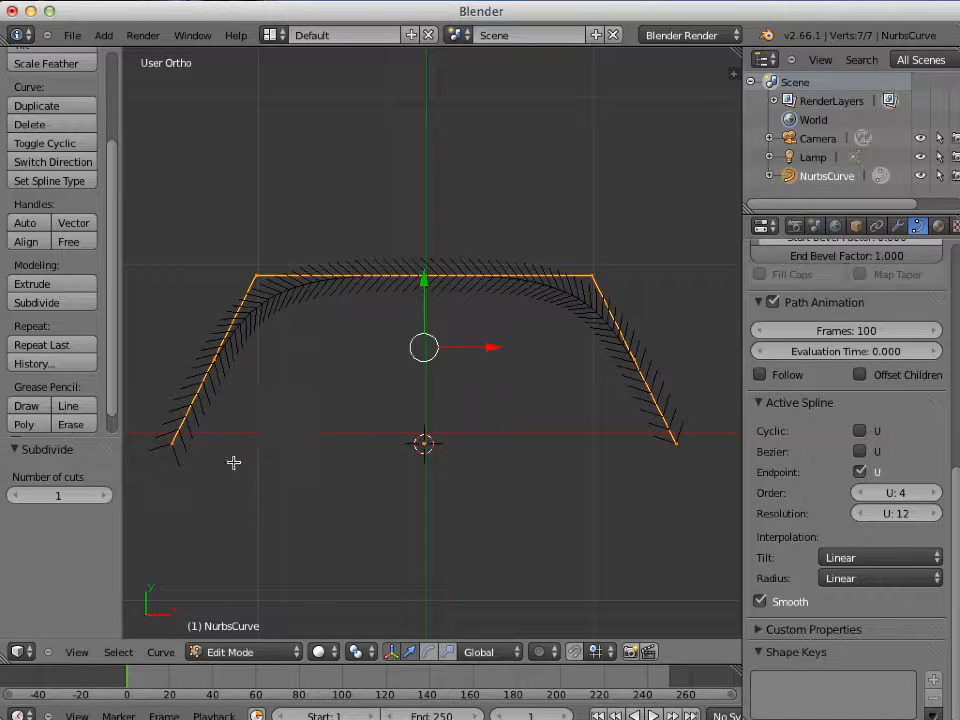
right_click(172, 444)
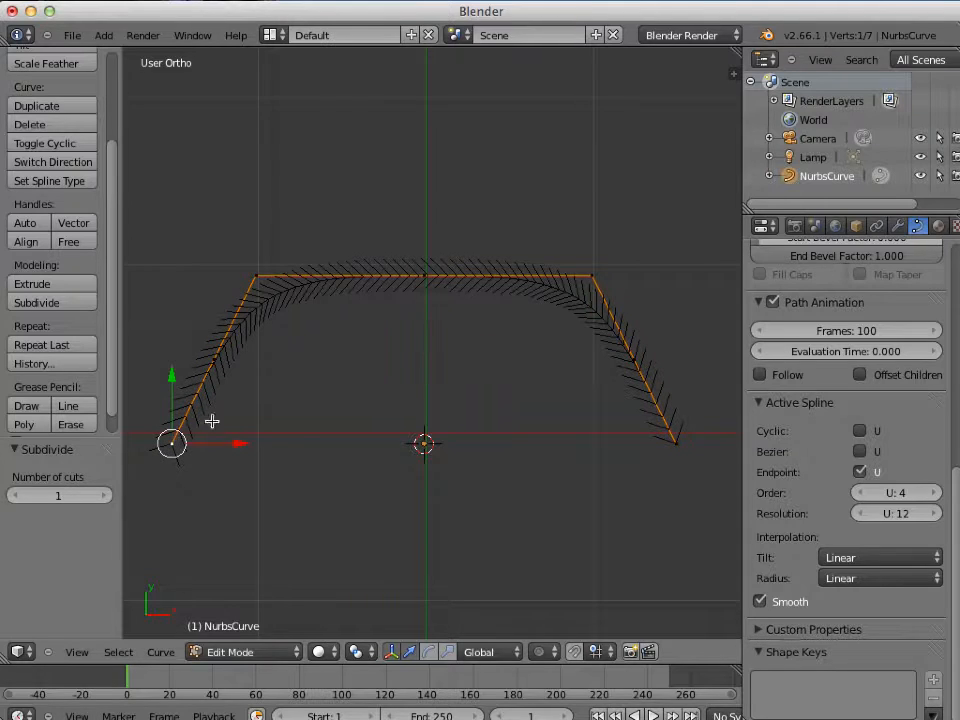
right_click(214, 358)
right_click(254, 277)
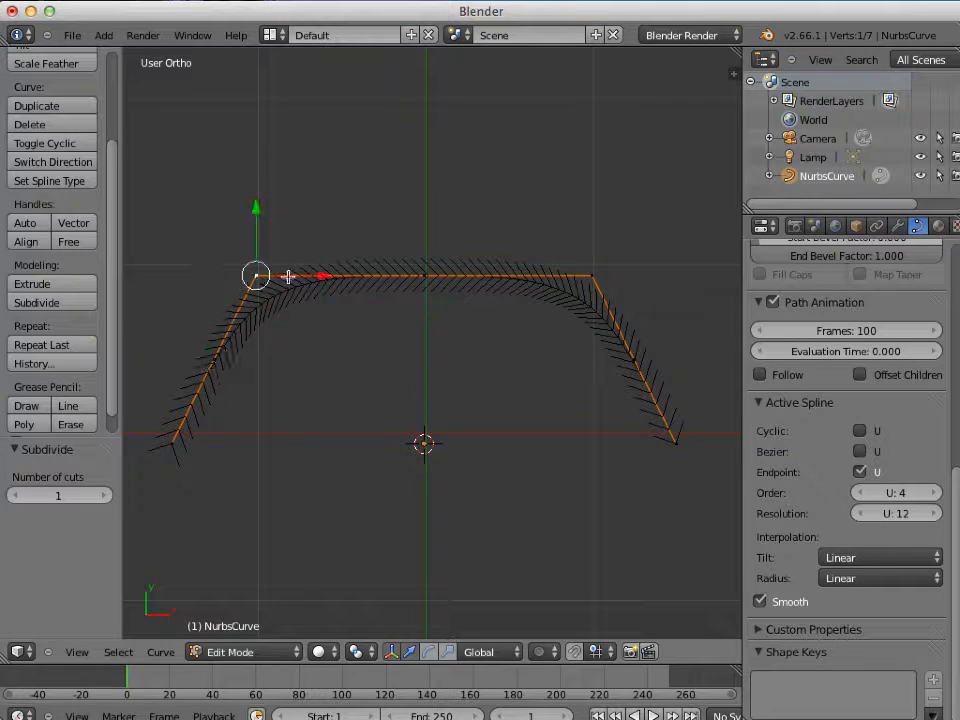
right_click(426, 273)
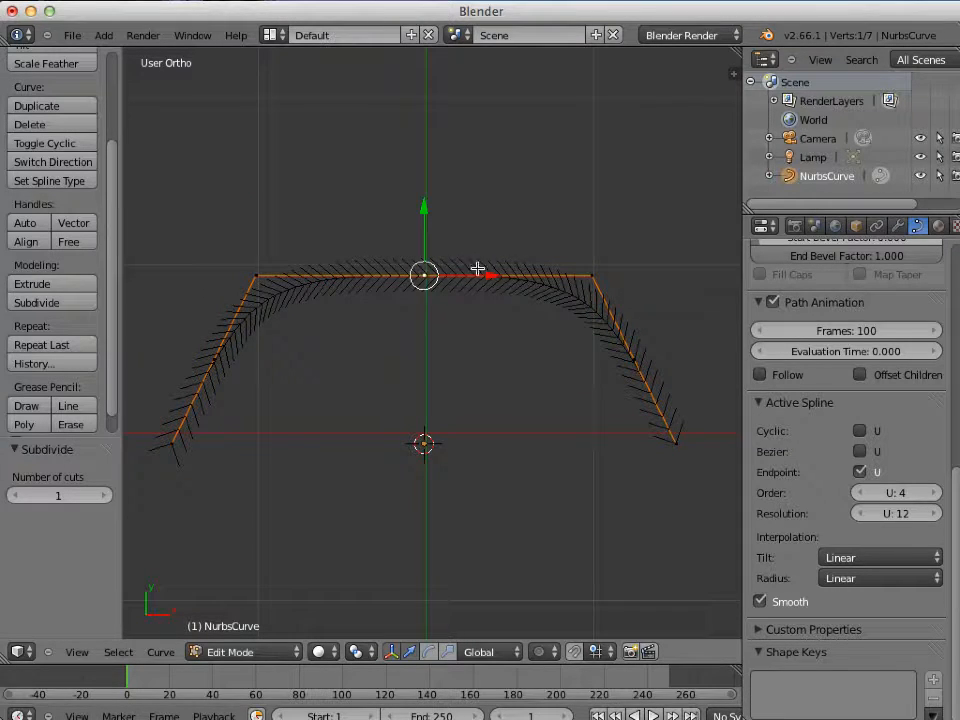
right_click(591, 275)
right_click(634, 359)
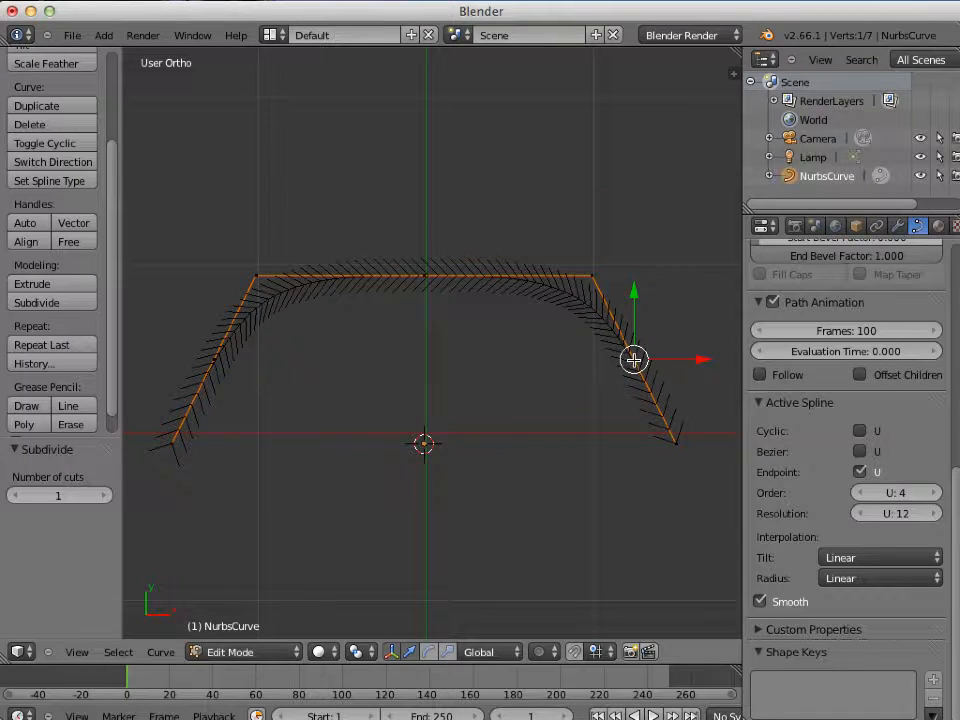
right_click(676, 440)
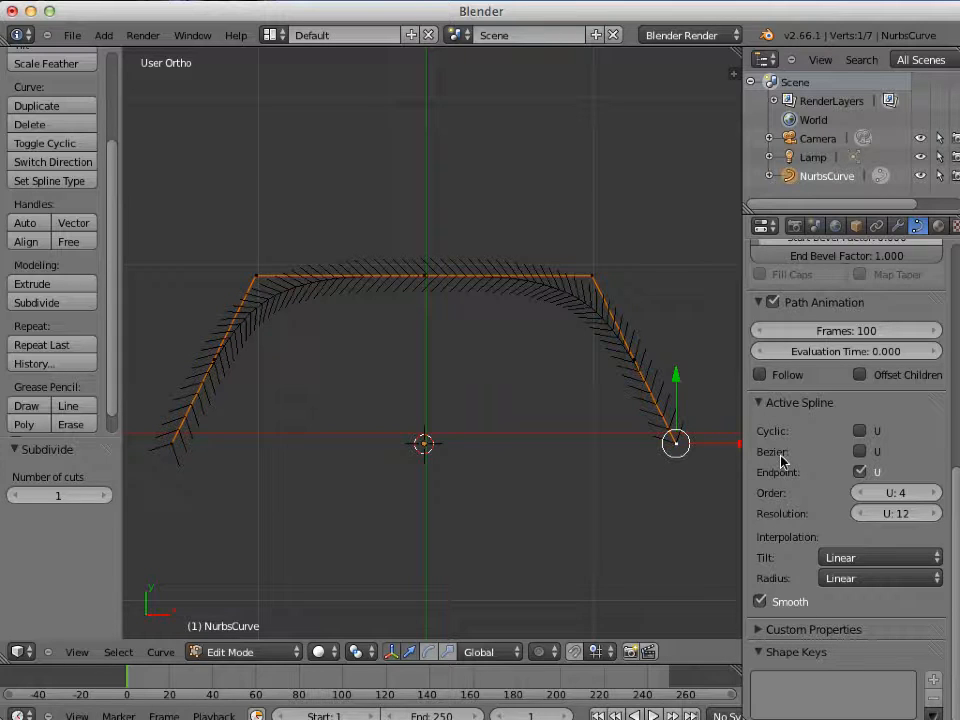
Enable the spline's Bezier U option, set its Order U to 3, and disable Endpoint U.
click(860, 451)
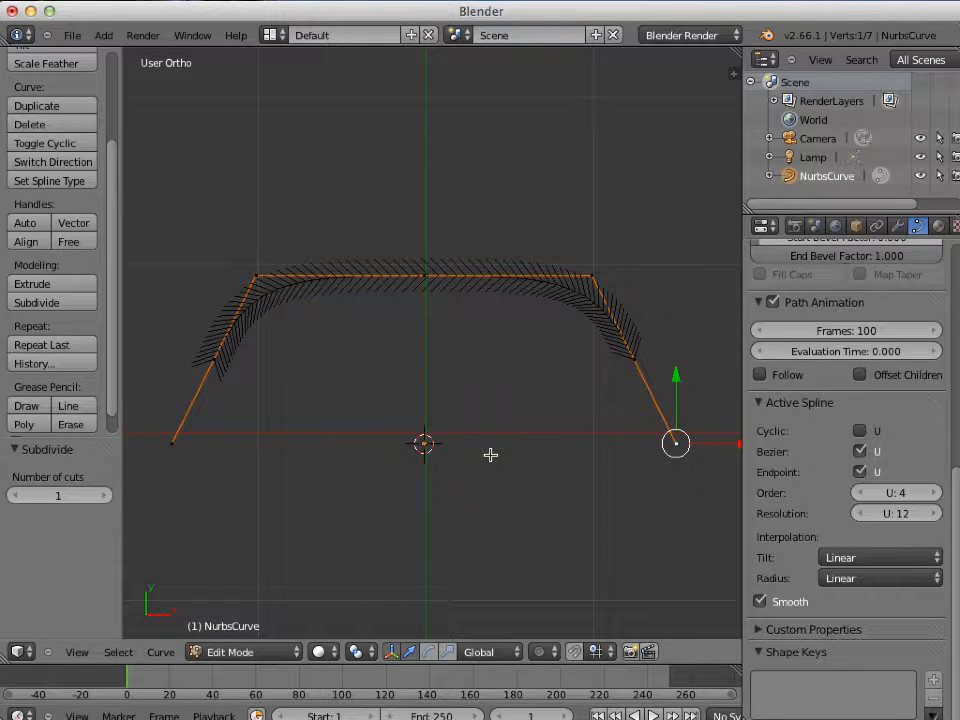
click(860, 494)
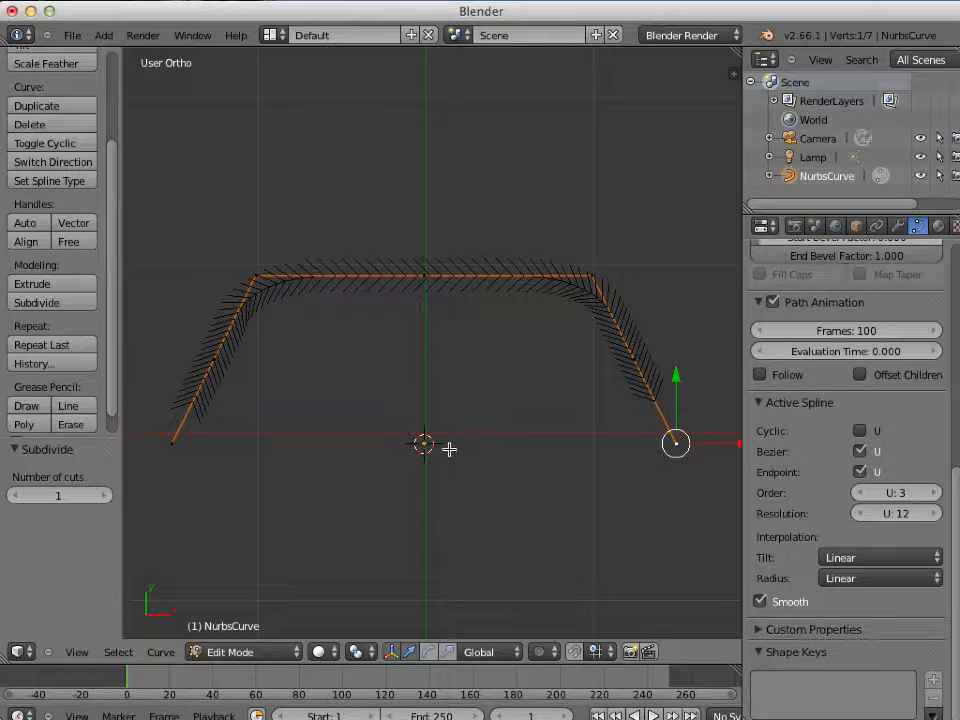
shift+middle_drag(449, 449, 451, 402)
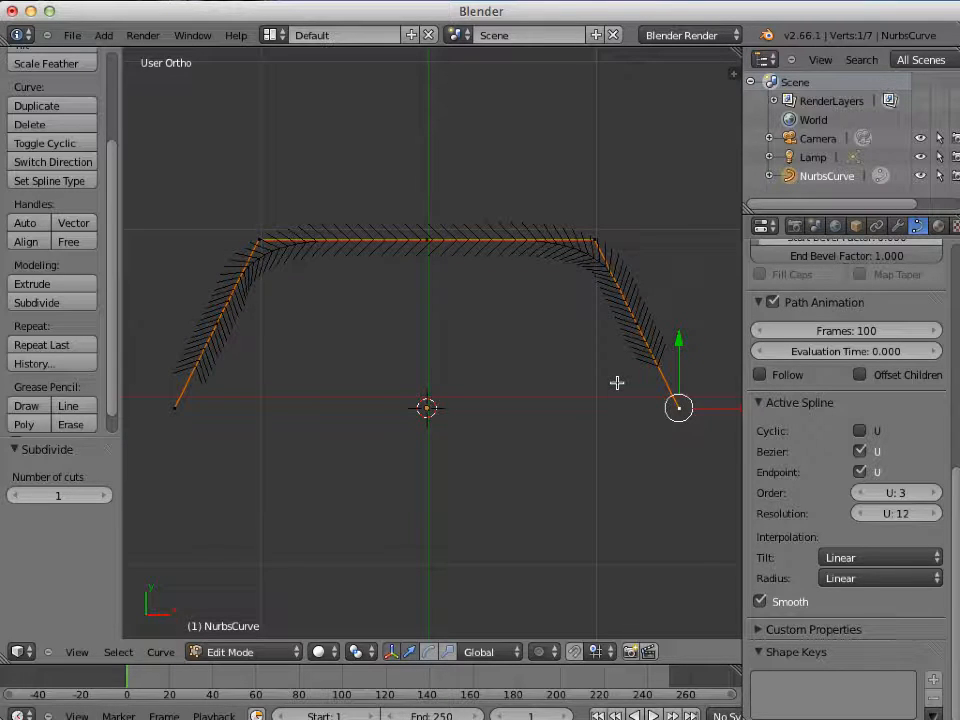
click(858, 472)
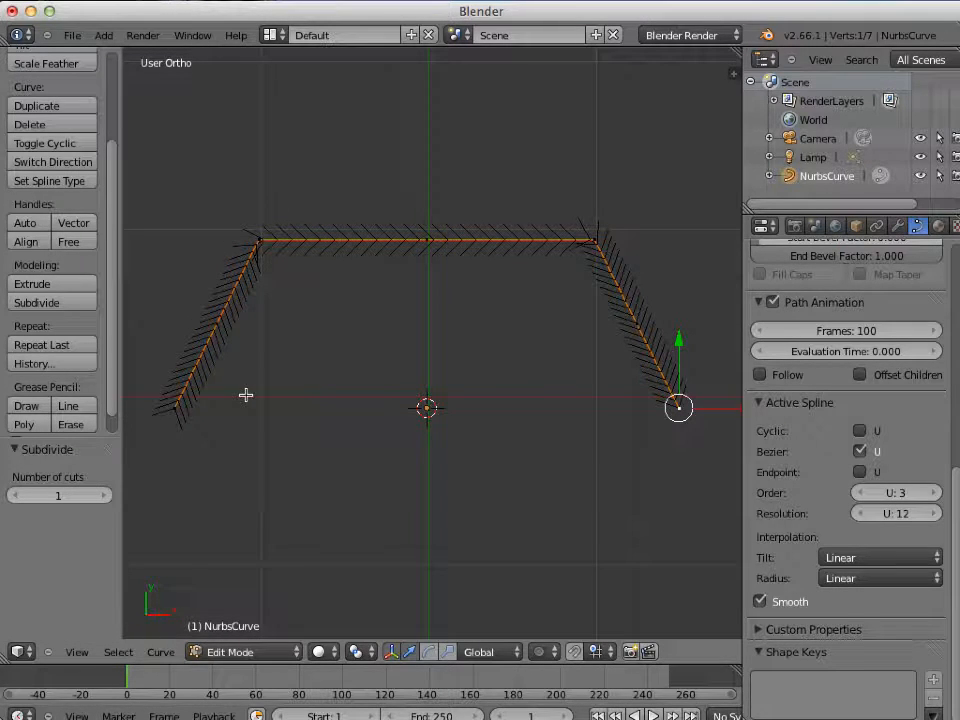
Examine the Bezier-style curve's end and corner control points one by one, followed by the midpoints between them.
right_click(177, 407)
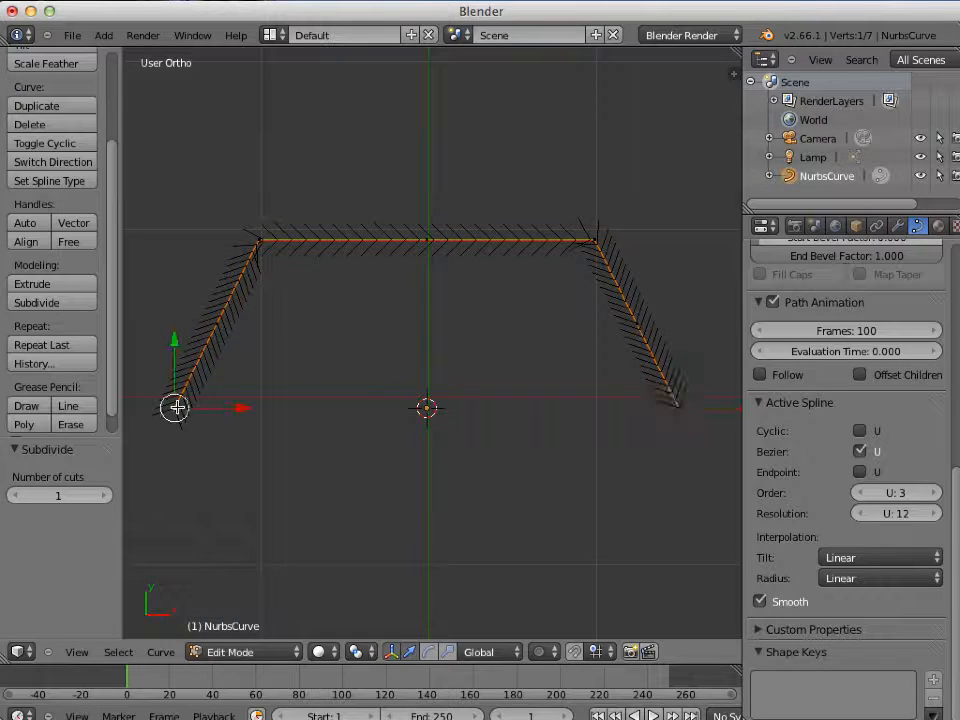
right_click(257, 241)
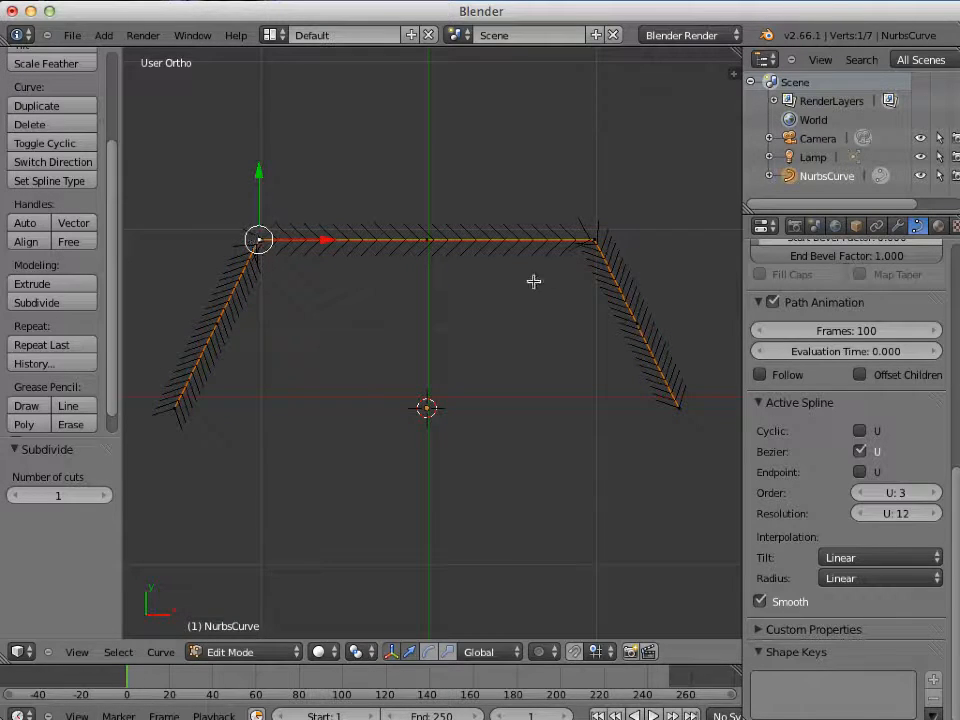
right_click(593, 241)
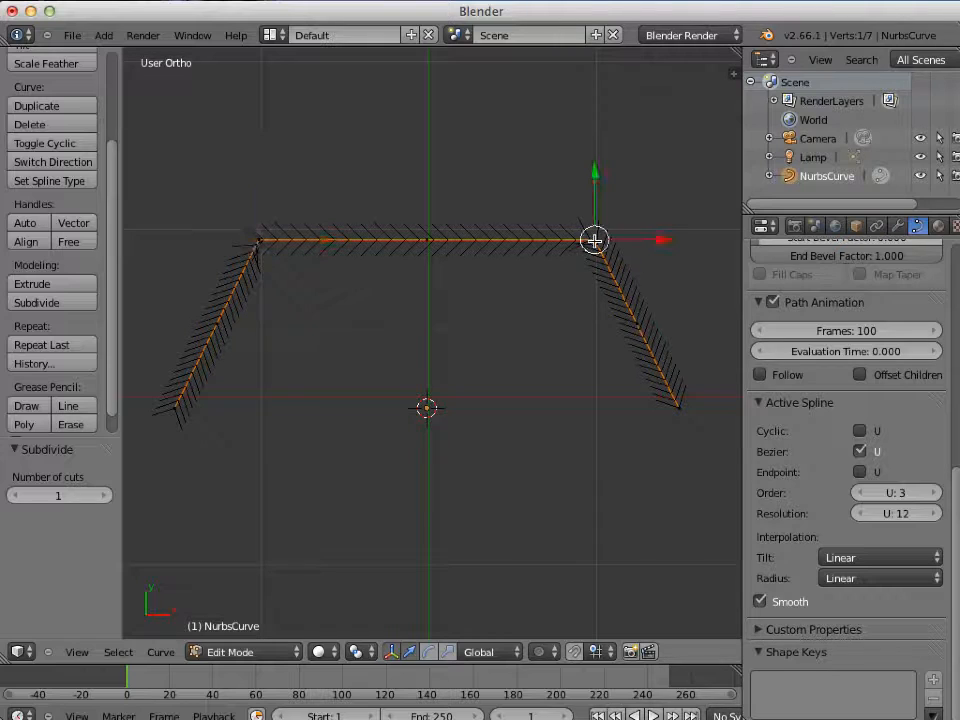
right_click(676, 406)
right_click(216, 324)
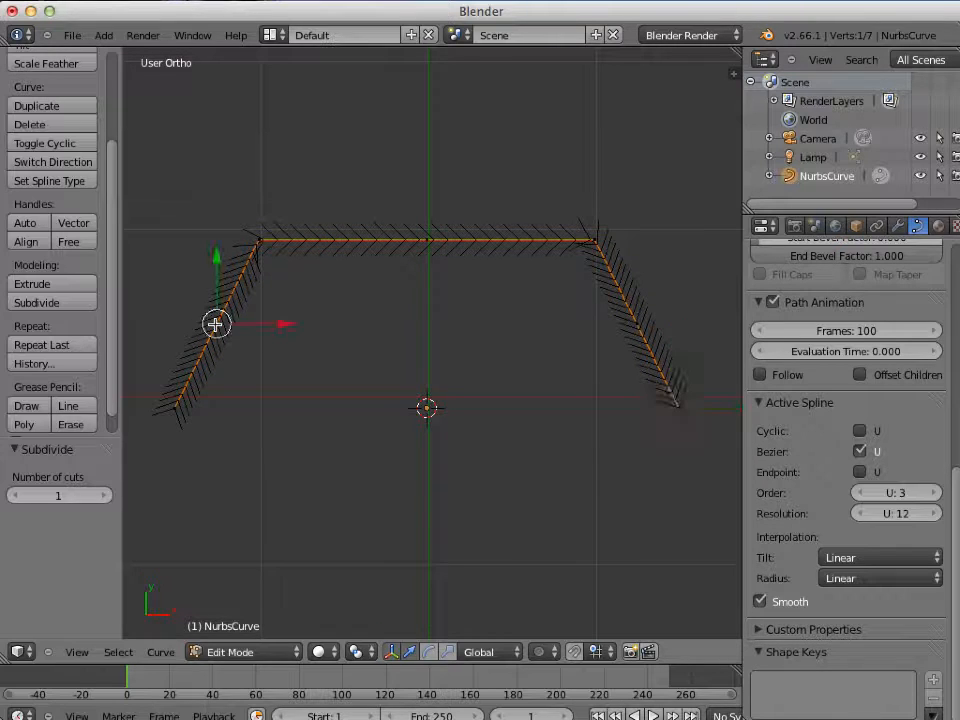
right_click(426, 241)
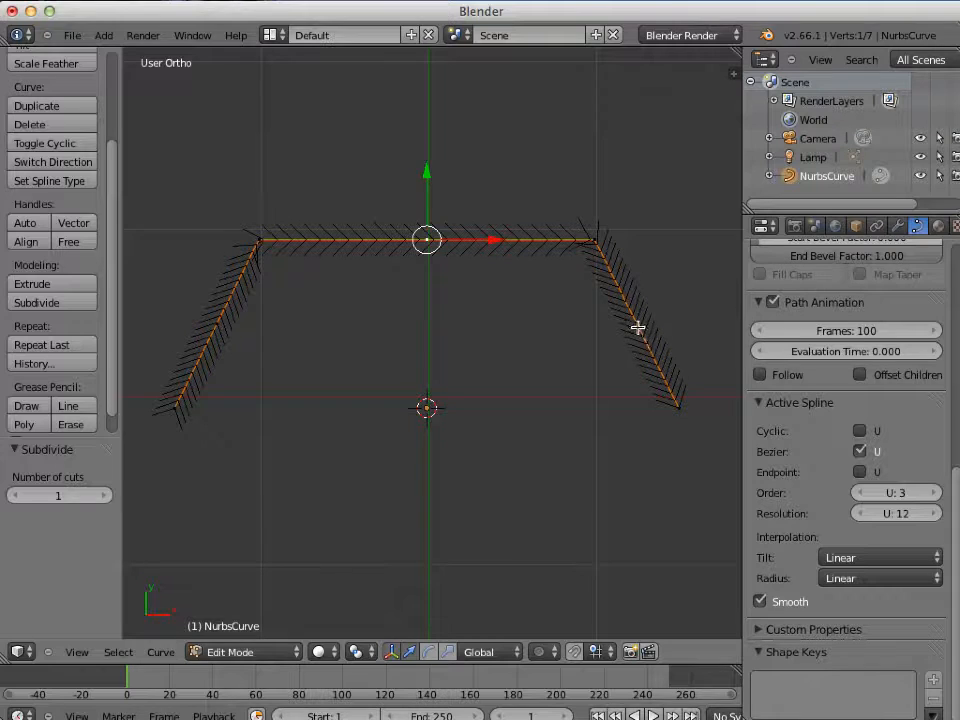
right_click(637, 324)
Examine all seven control points in sequence along the Bezier-style curve, from its left end to its right end.
right_click(176, 405)
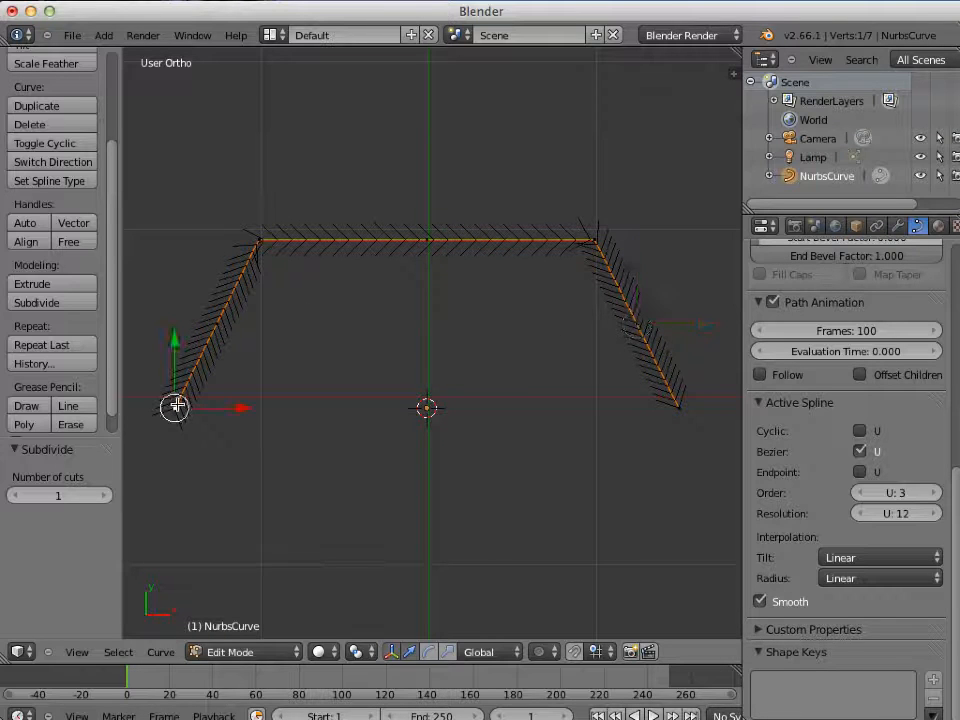
right_click(214, 322)
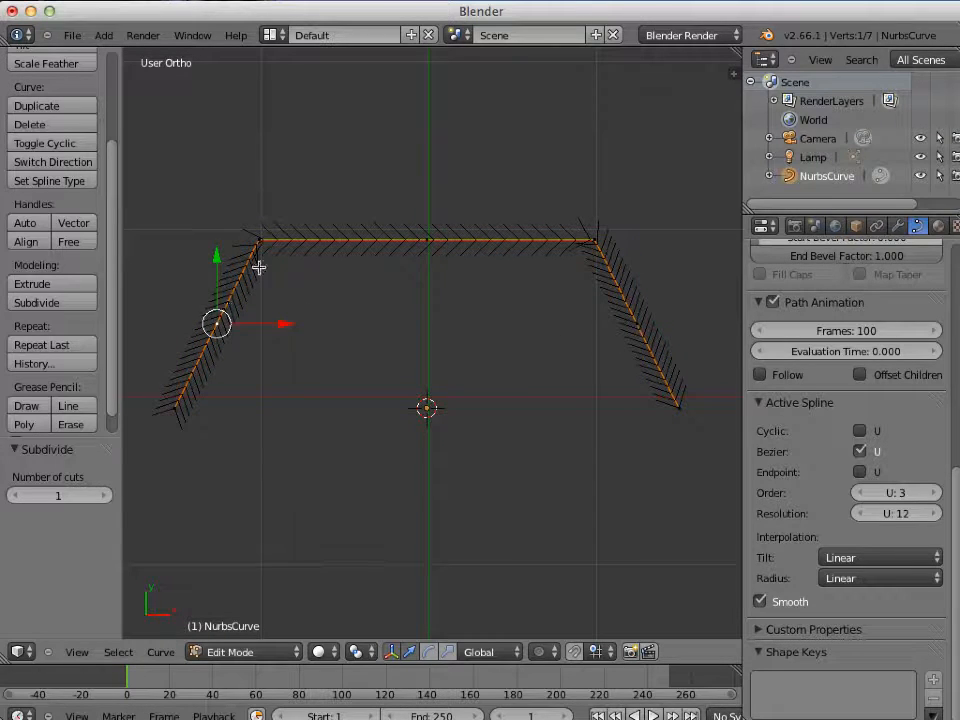
right_click(256, 241)
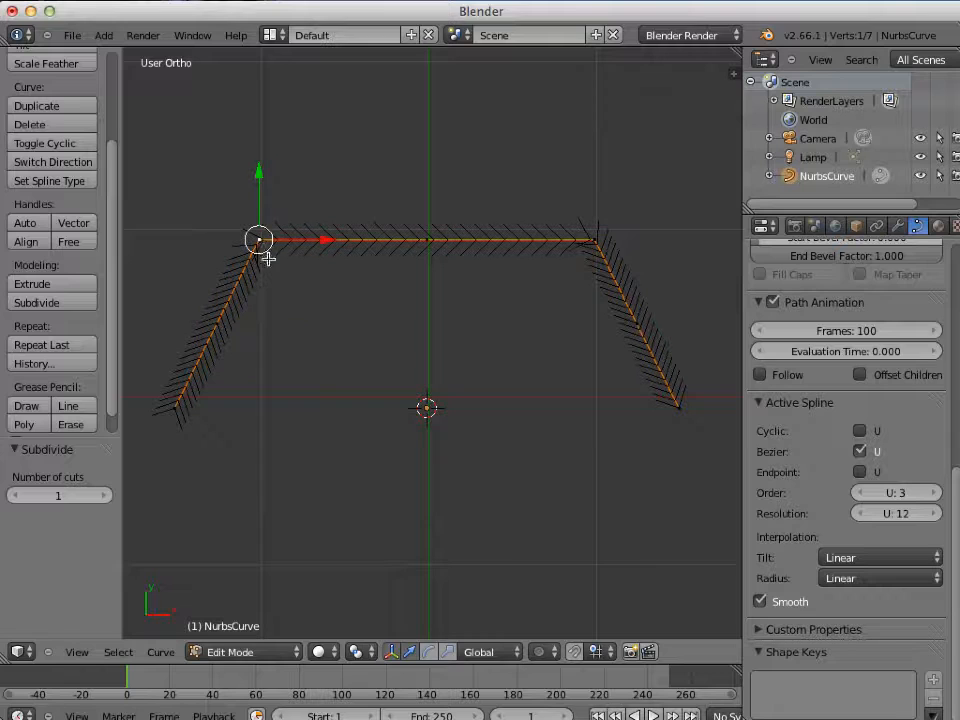
right_click(427, 240)
right_click(594, 240)
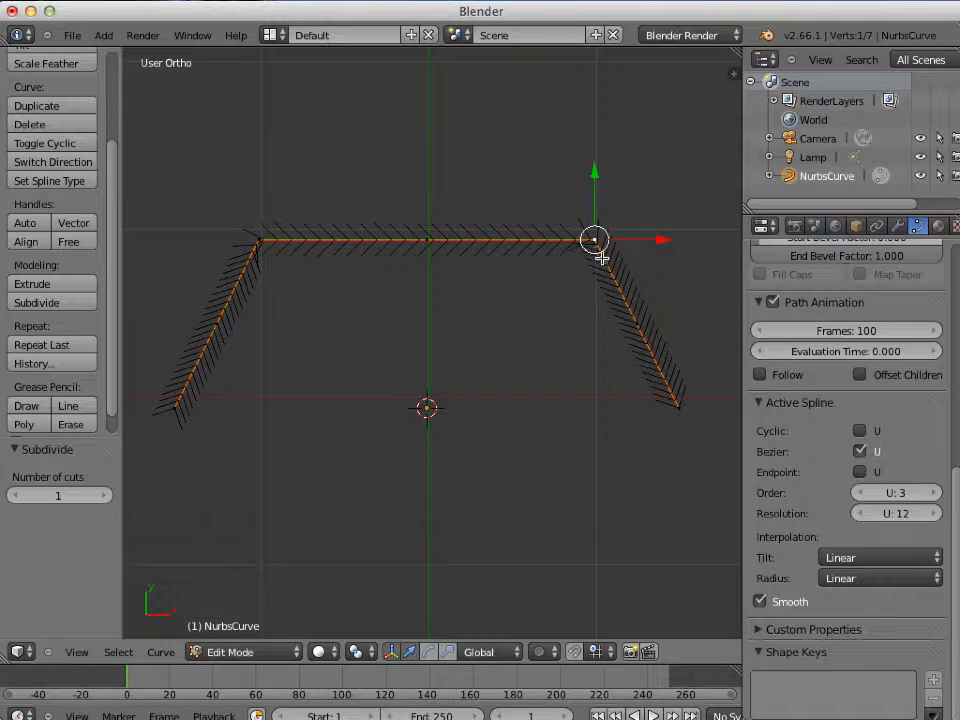
right_click(637, 323)
right_click(679, 401)
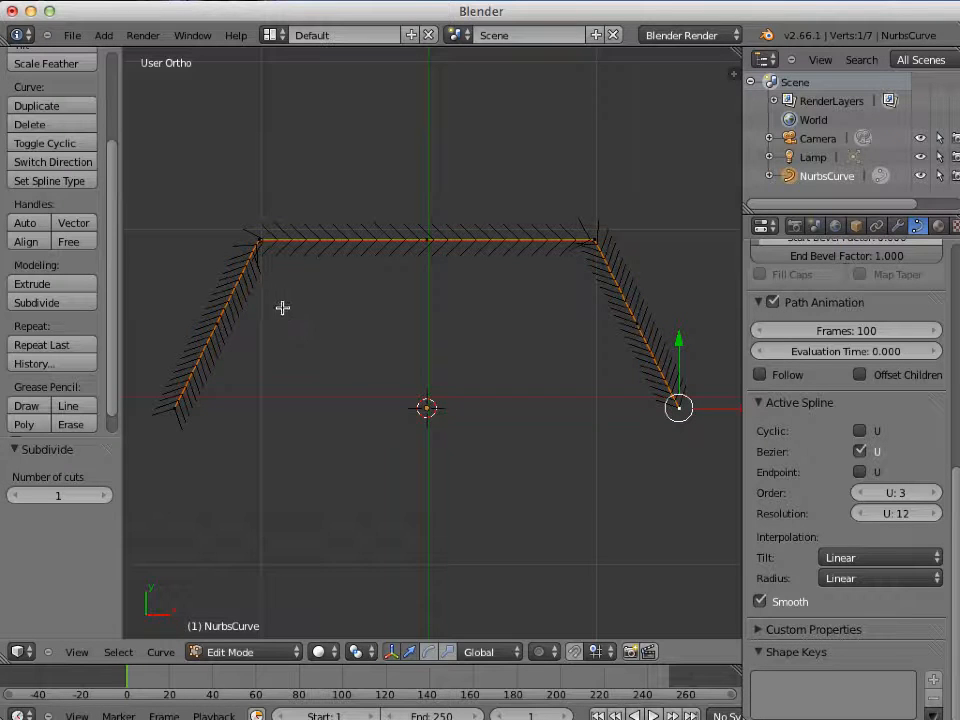
Move the curve's two upper corner control points down and inward, by about (0.346, -0.837) for the left and (-0.485, -0.882) for the right.
right_click(261, 240)
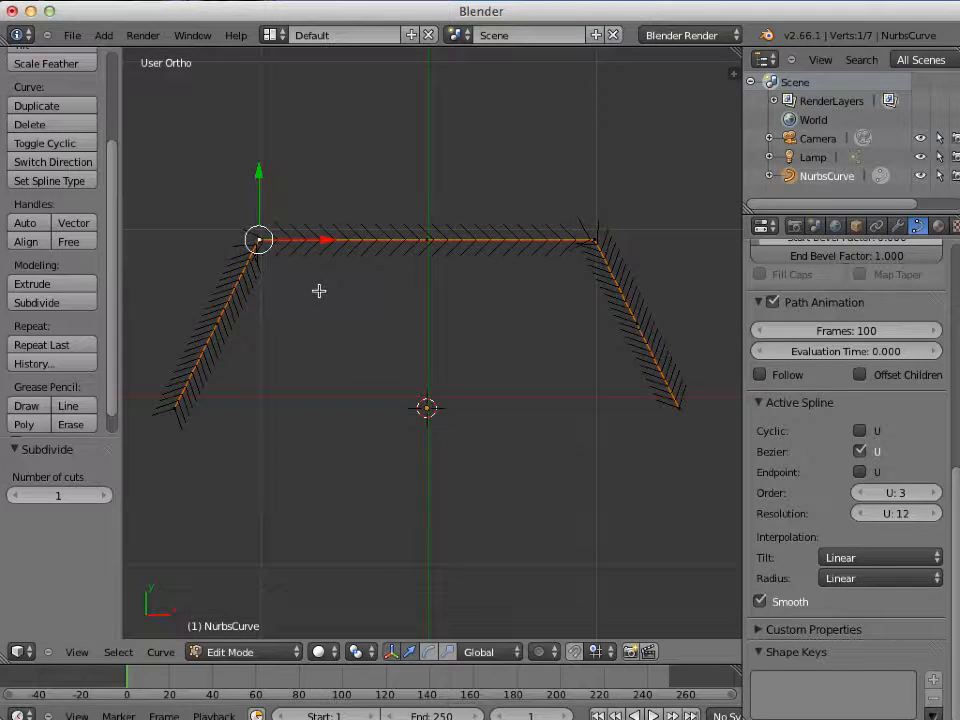
key(g)
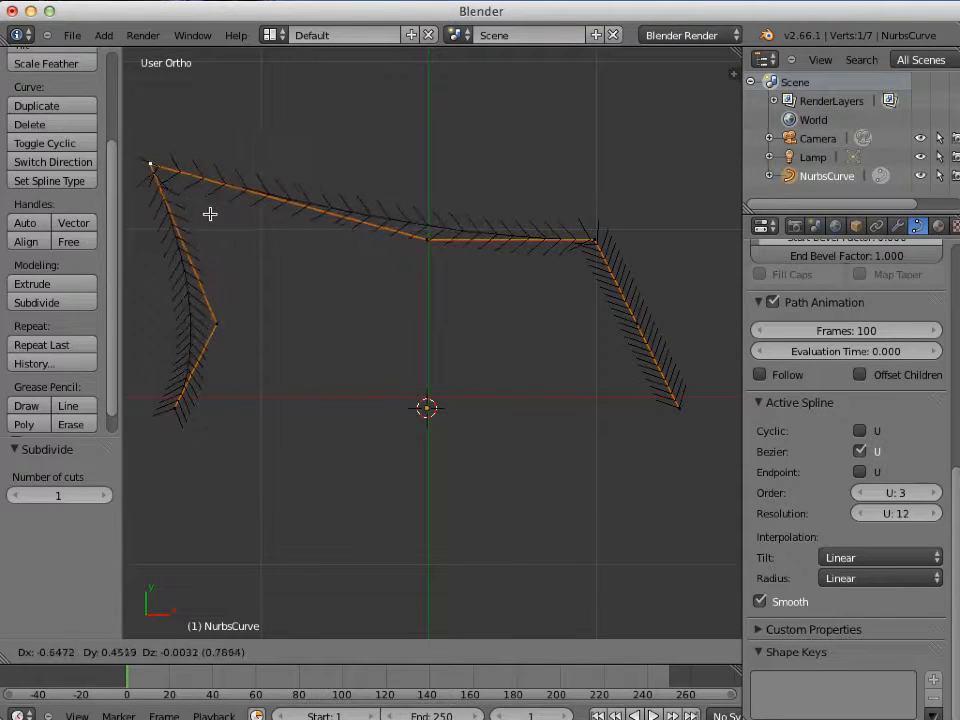
click(376, 421)
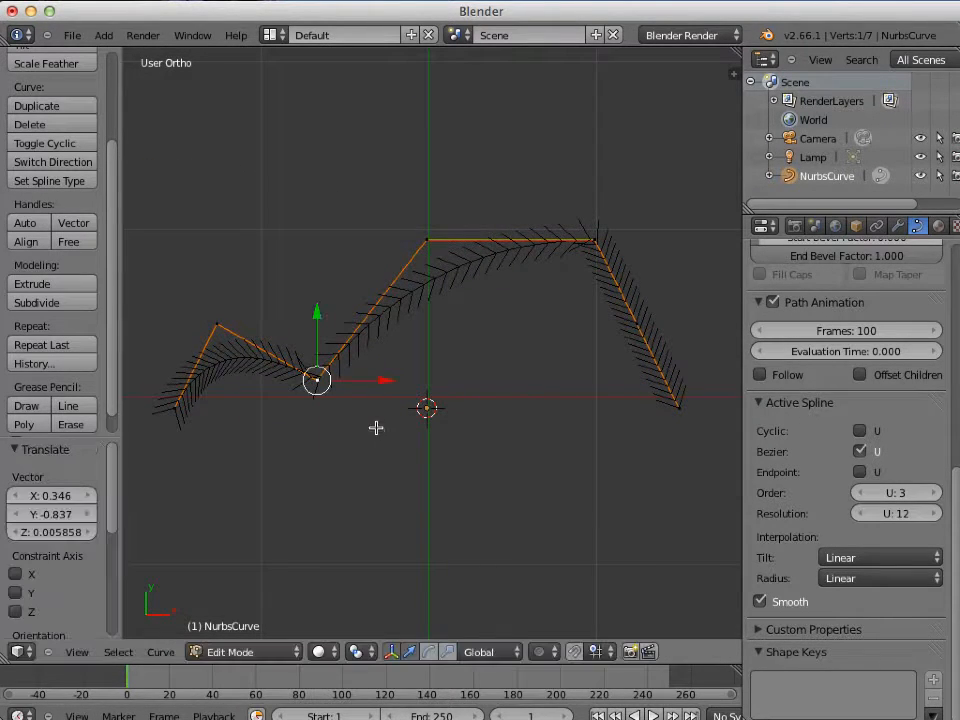
right_click(594, 242)
key(g)
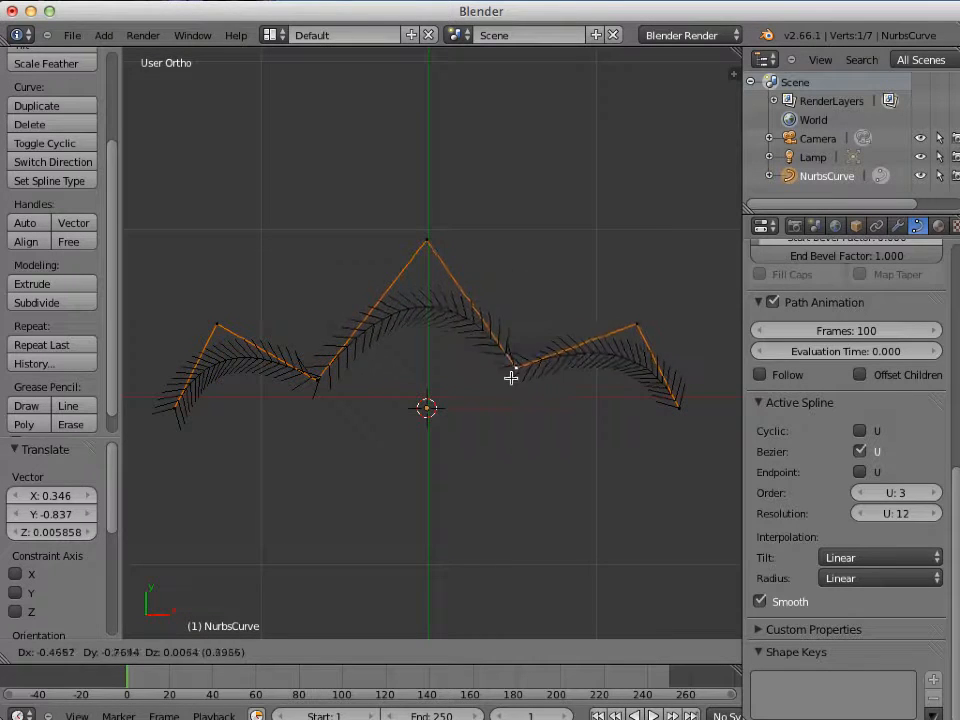
click(511, 390)
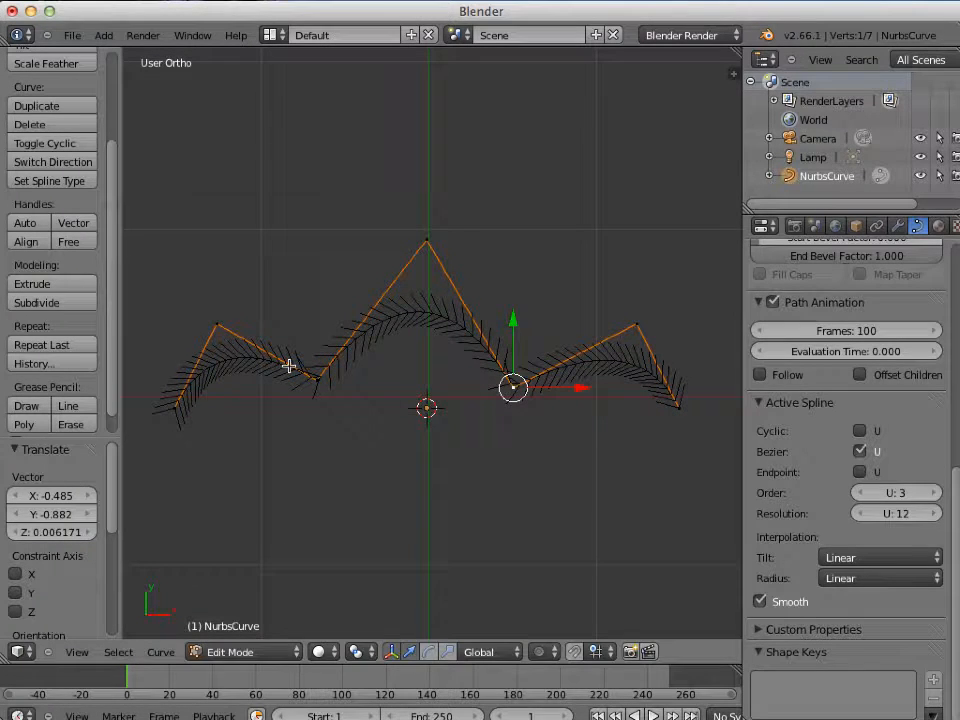
Examine the control points the reshaped curve passes through, selecting them one by one from left to right and back again.
right_click(177, 406)
right_click(310, 381)
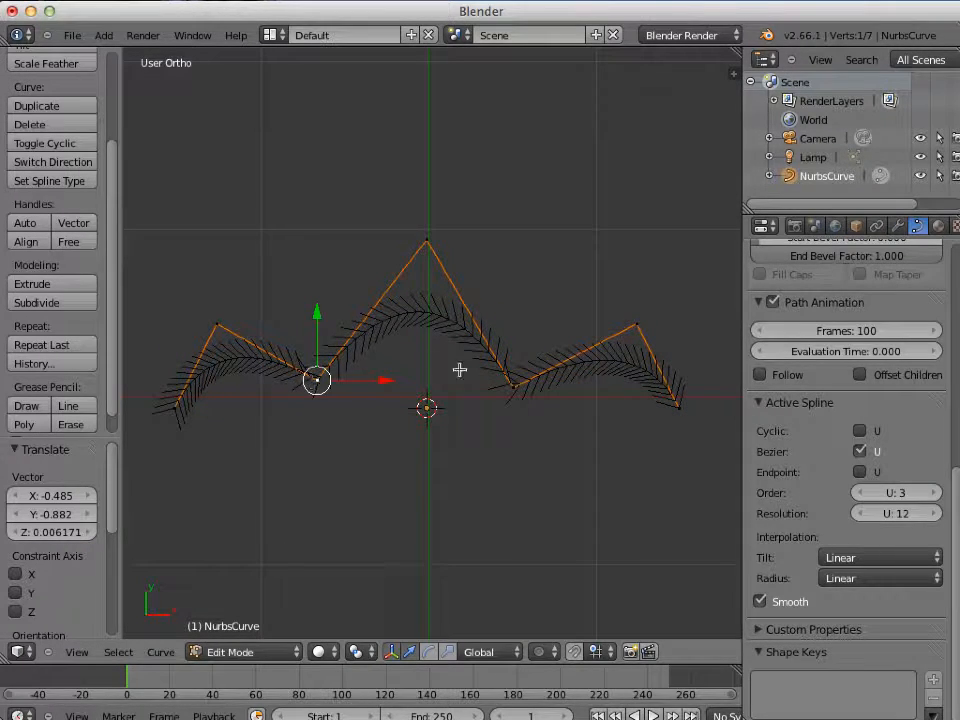
right_click(512, 388)
right_click(680, 404)
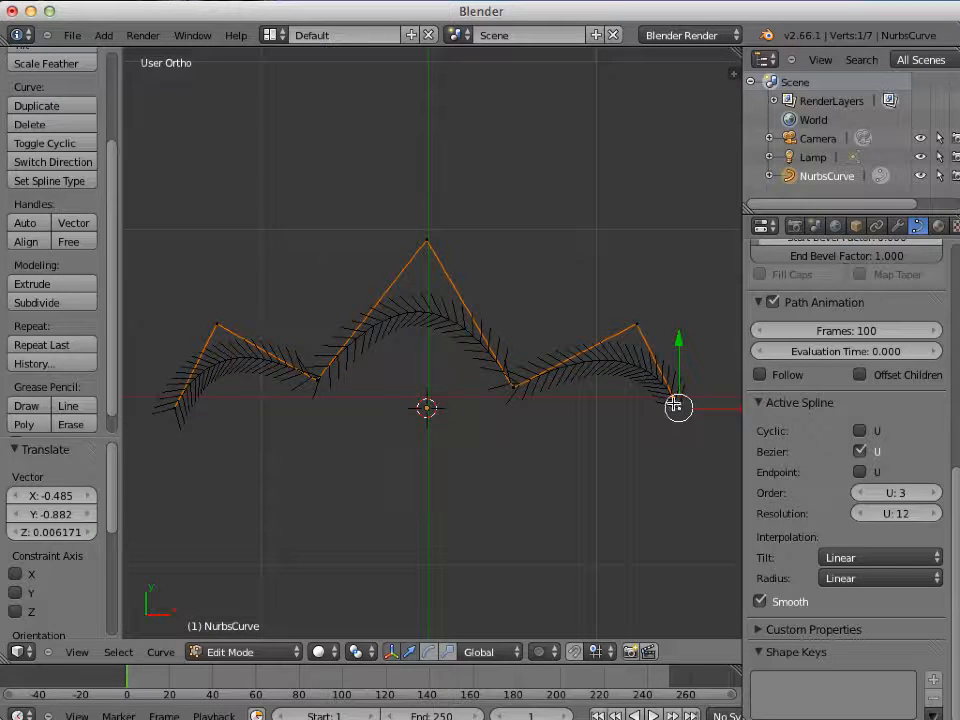
right_click(512, 386)
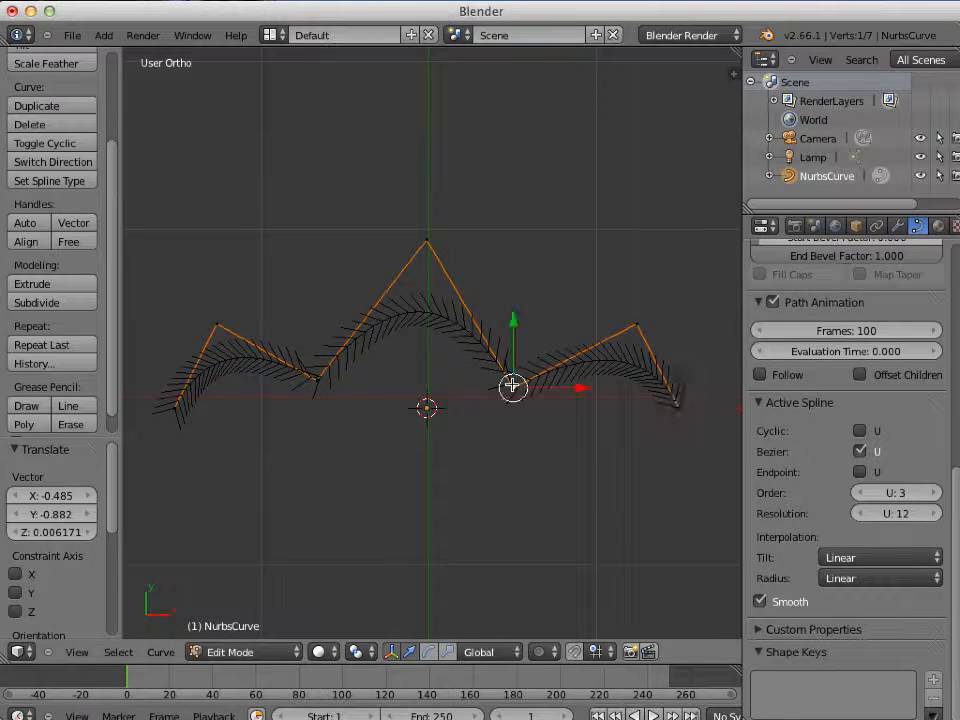
right_click(316, 380)
right_click(179, 405)
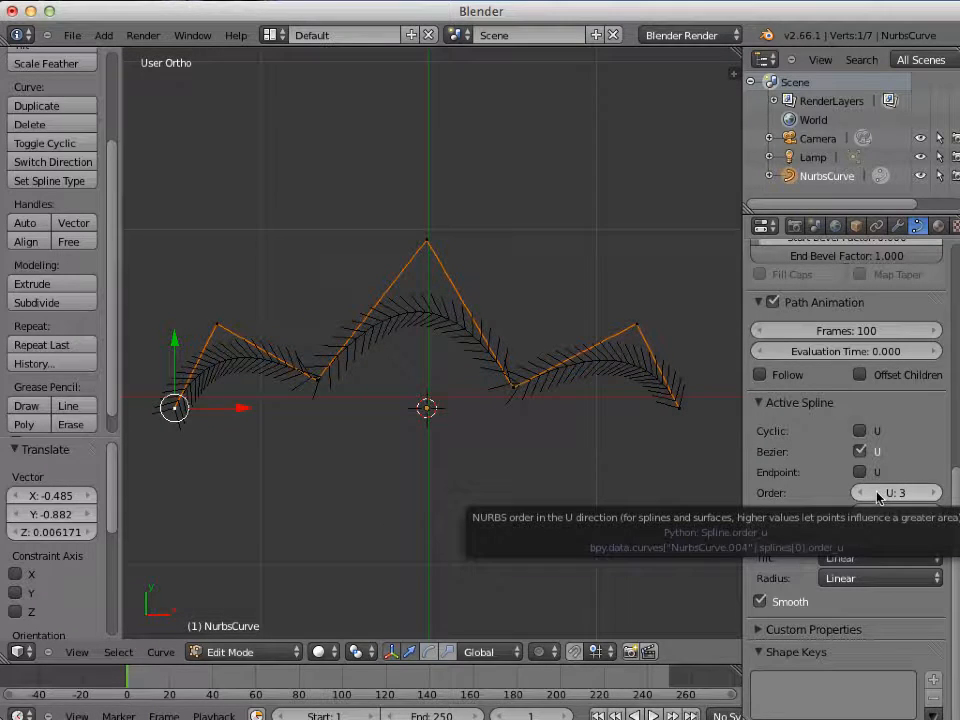
Set the spline's Order U to 4, return to Object Mode, and delete the NURBS curve.
click(936, 493)
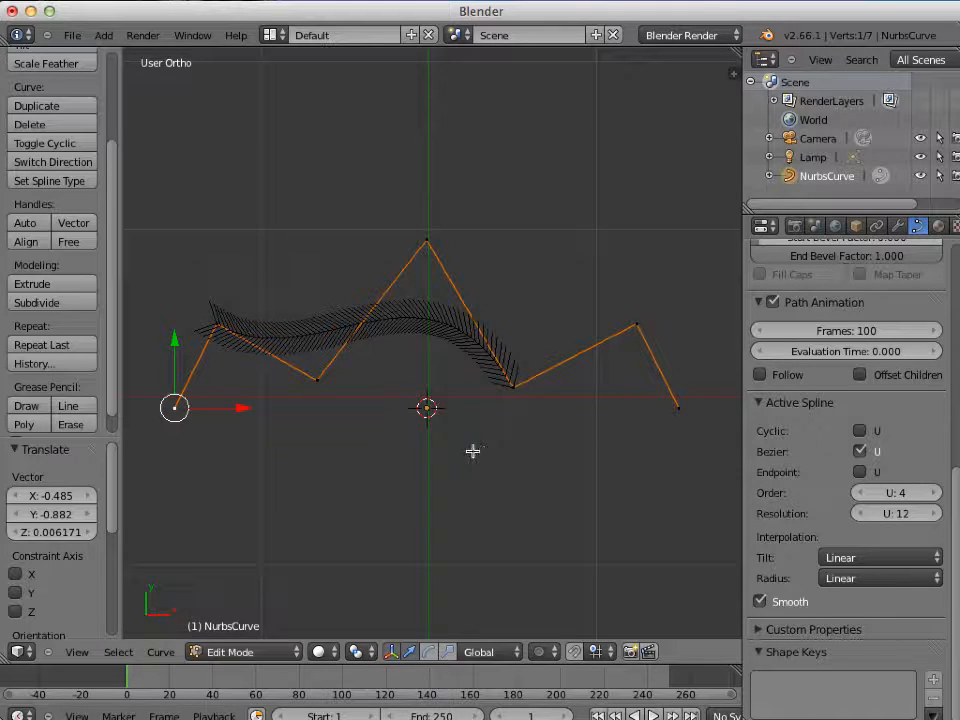
scroll(467, 443, down, 1)
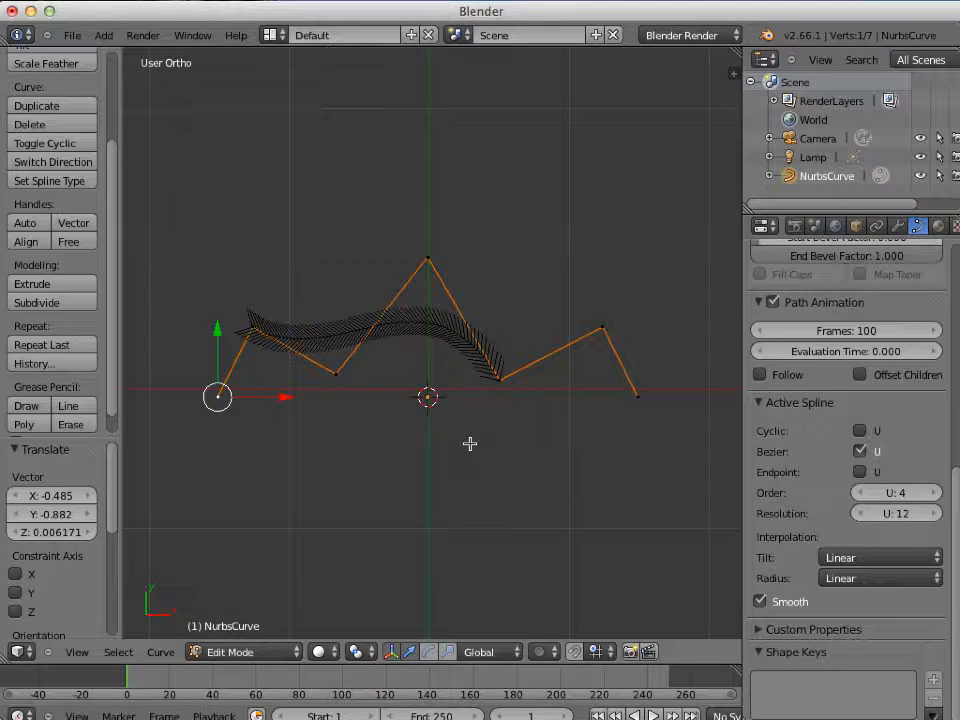
key(Tab)
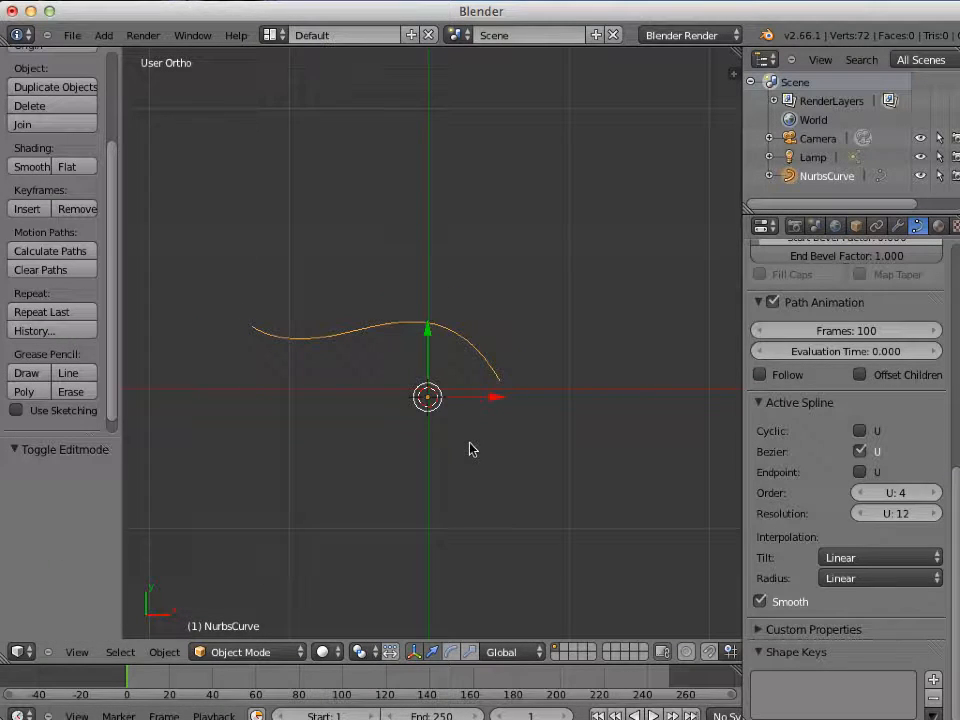
key(x)
click(470, 448)
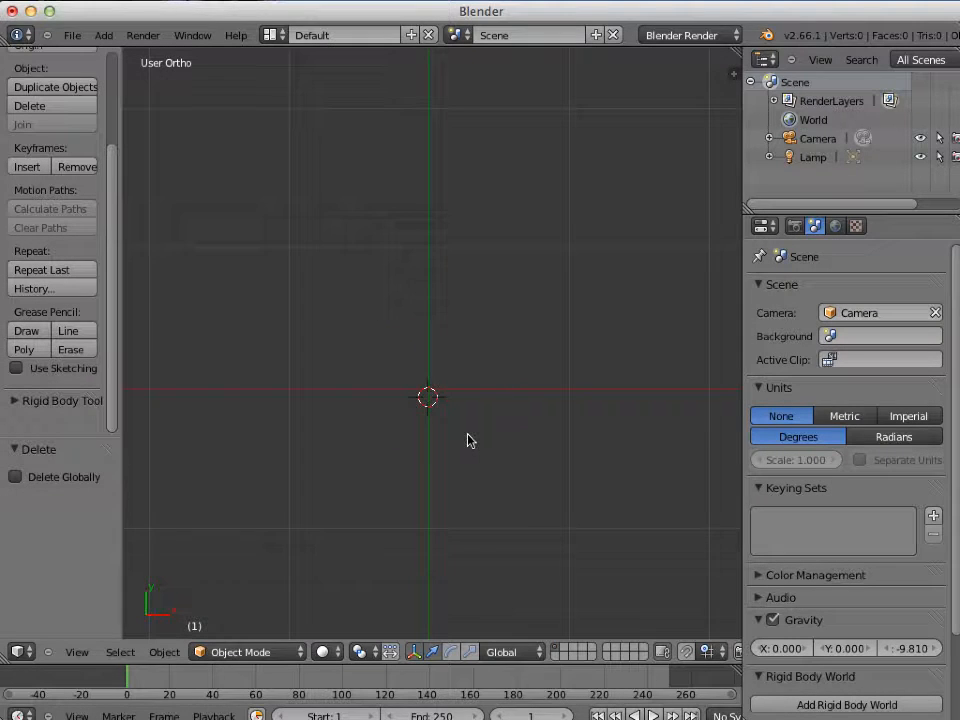
Add a Nurbs Circle at the 3D cursor and switch it to Edit Mode.
shift+middle_drag(468, 440, 474, 377)
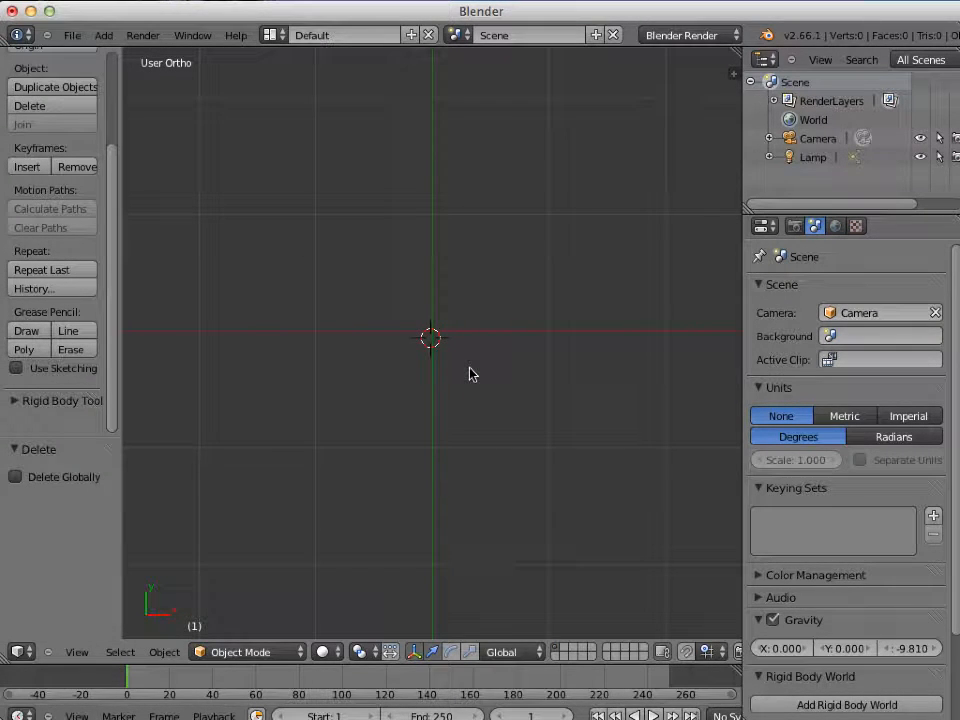
key(shift+a)
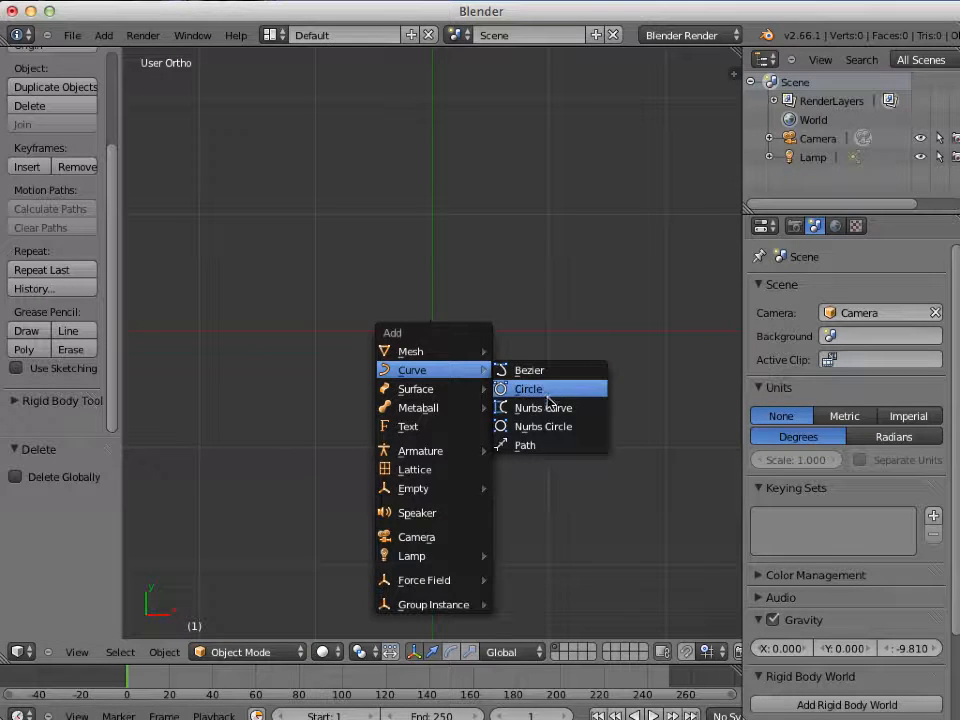
click(555, 427)
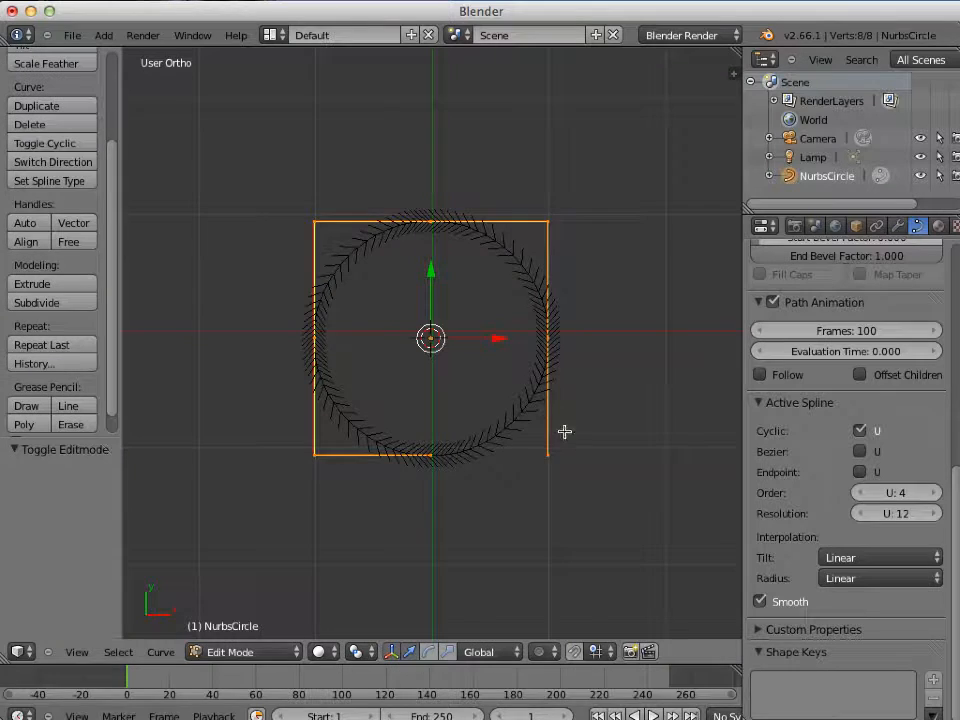
scroll(564, 430, up, 1)
scroll(564, 430, up, 1)
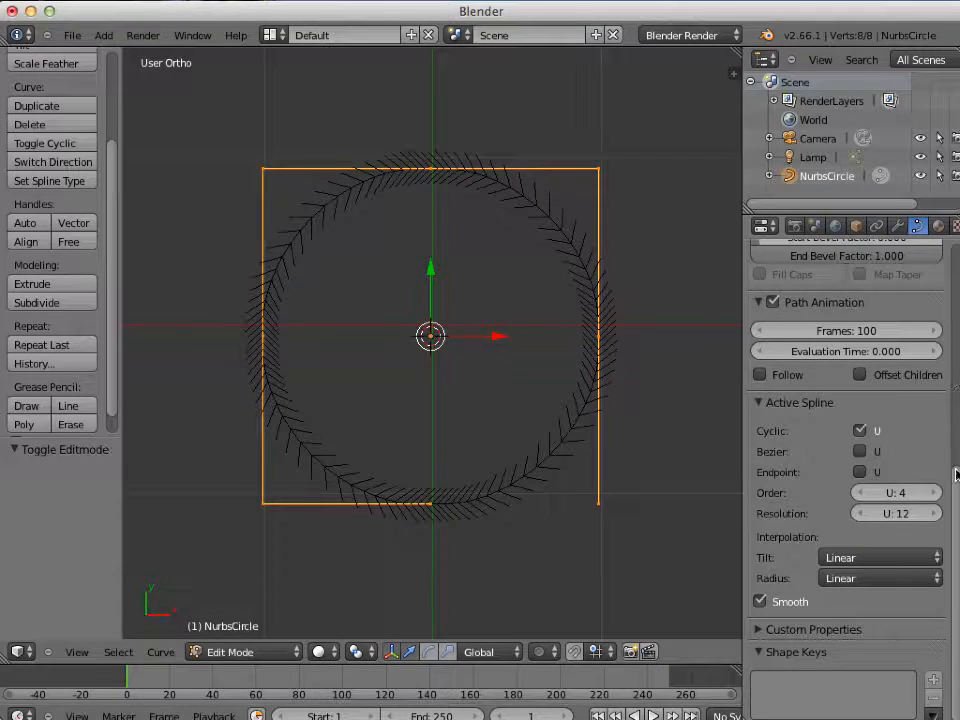
Examine the NURBS circle's control points clockwise around the square cage, from the bottom middle point to the bottom right corner.
scroll(955, 480, up, 3)
scroll(955, 480, down, 3)
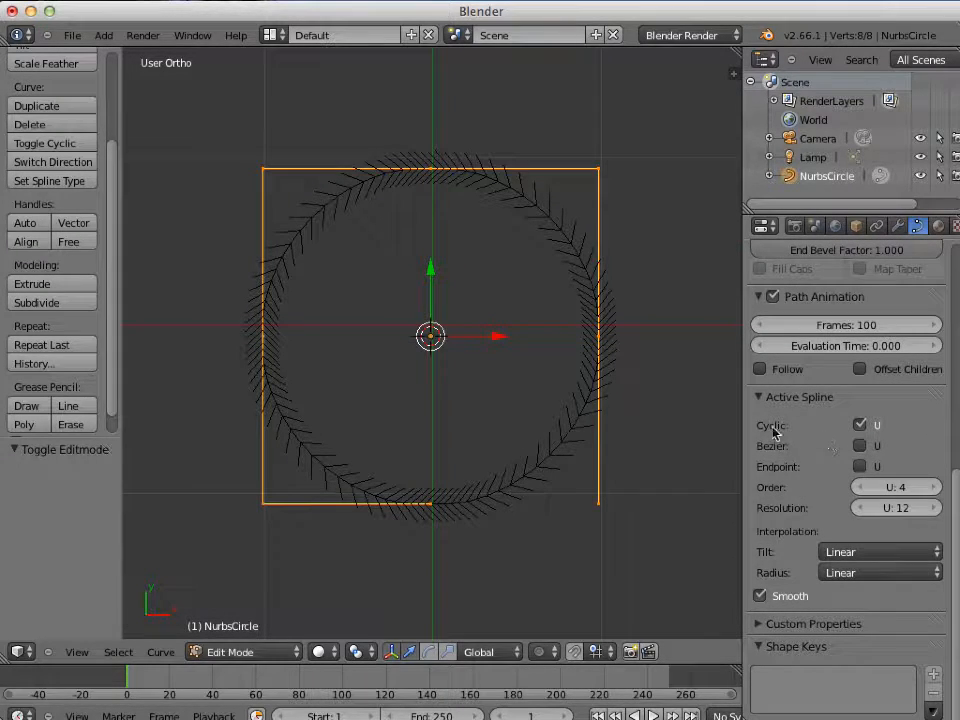
right_click(431, 503)
right_click(264, 502)
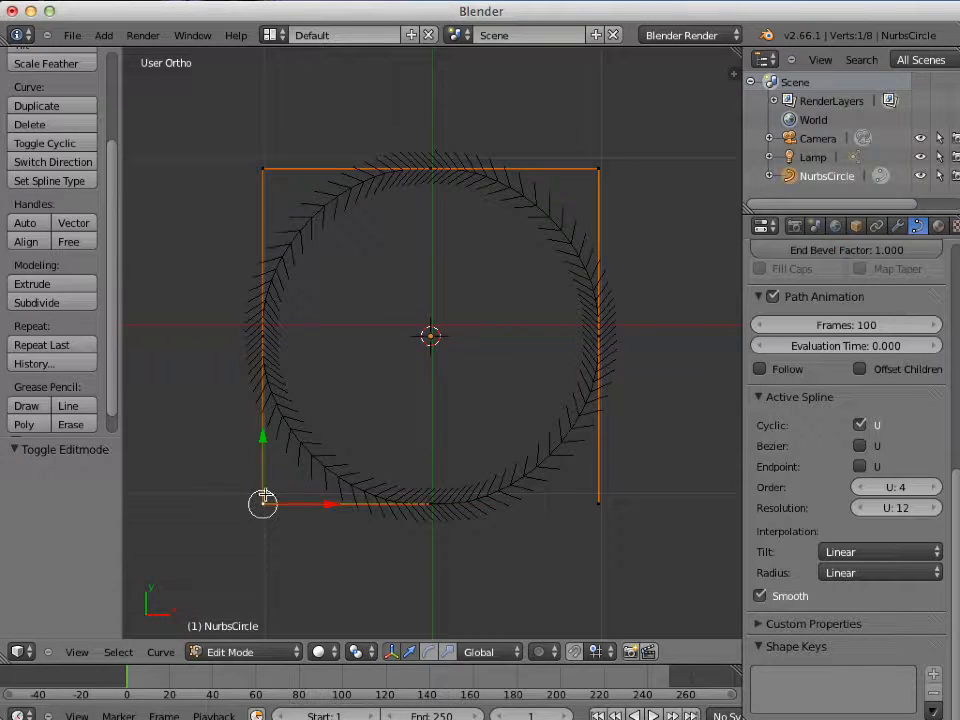
right_click(263, 335)
right_click(267, 172)
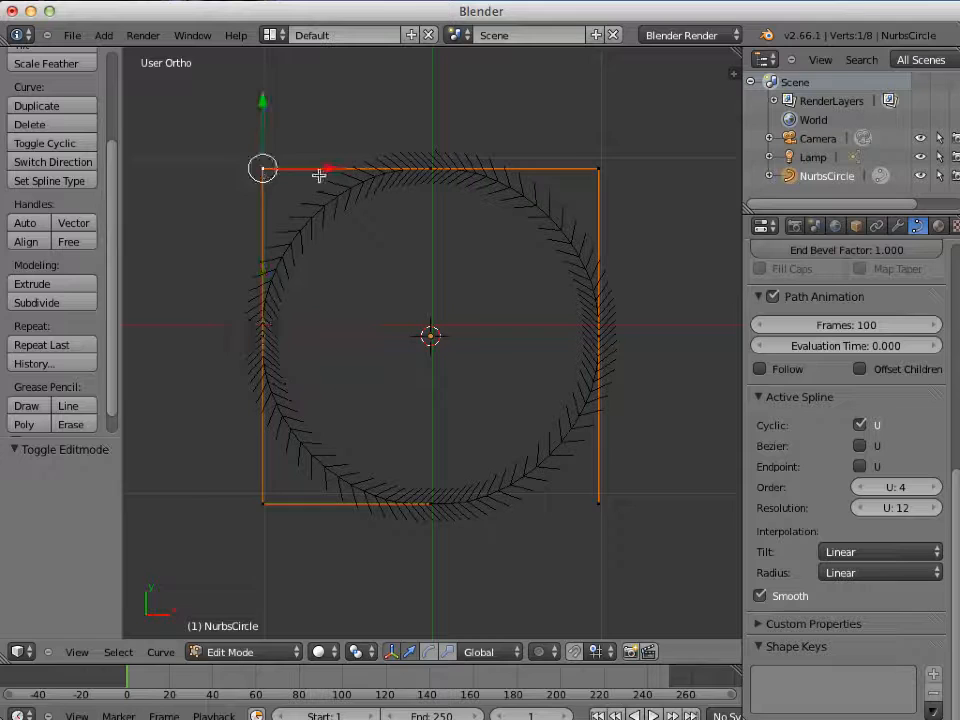
right_click(430, 166)
right_click(597, 171)
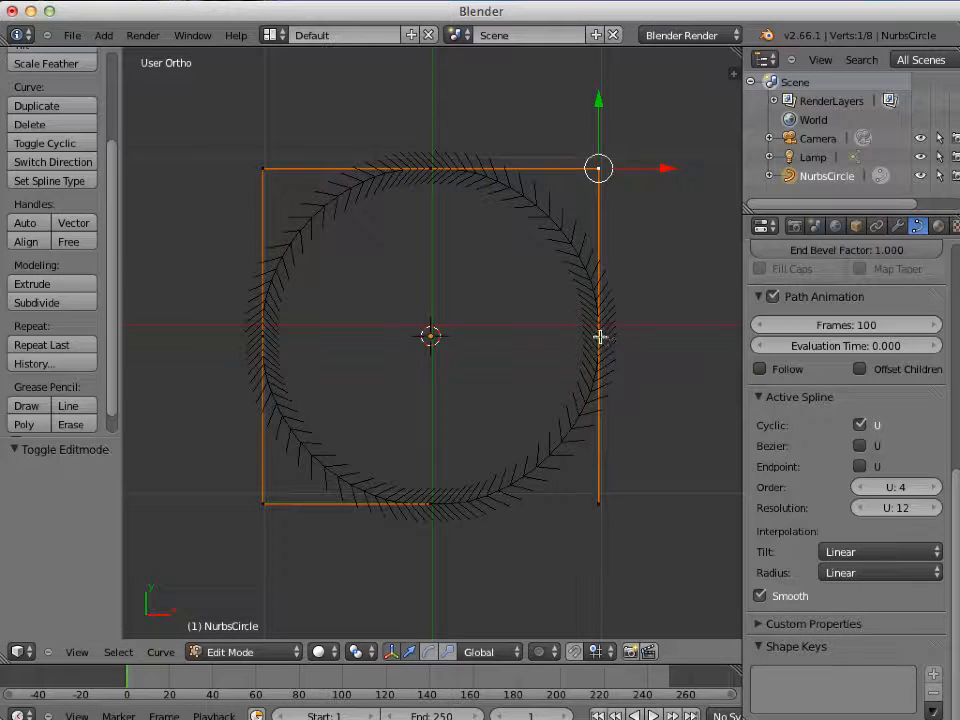
right_click(598, 335)
right_click(598, 503)
Set the NURBS circle's Extrude to 3 and inspect the extruded shape from an angled view.
scroll(512, 492, down, 3)
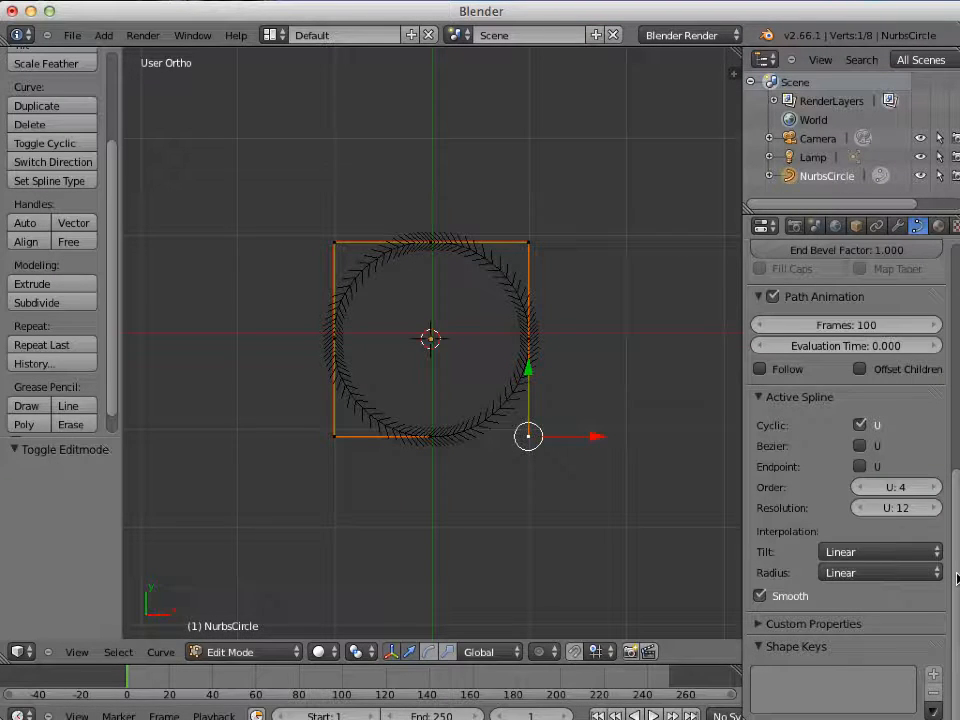
scroll(862, 478, up, 8)
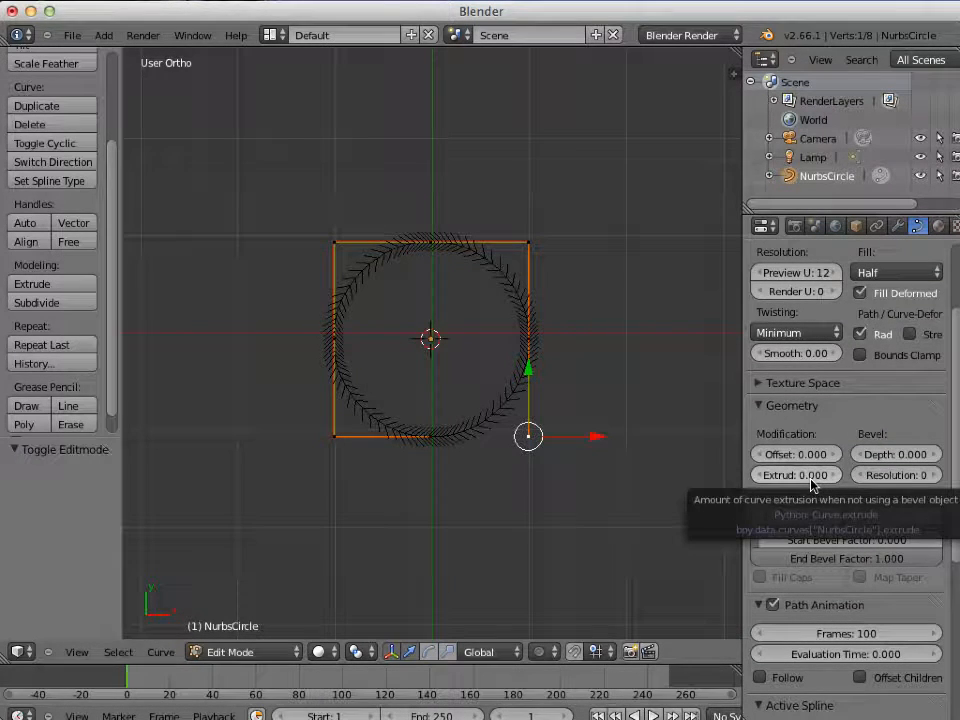
click(810, 476)
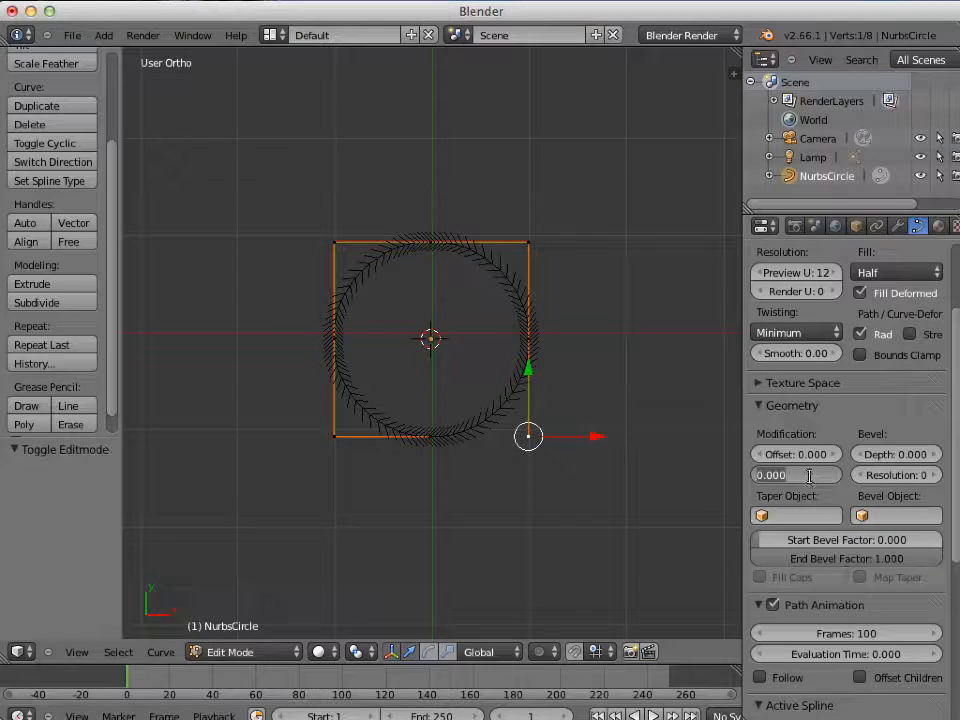
text(3)
key(Return)
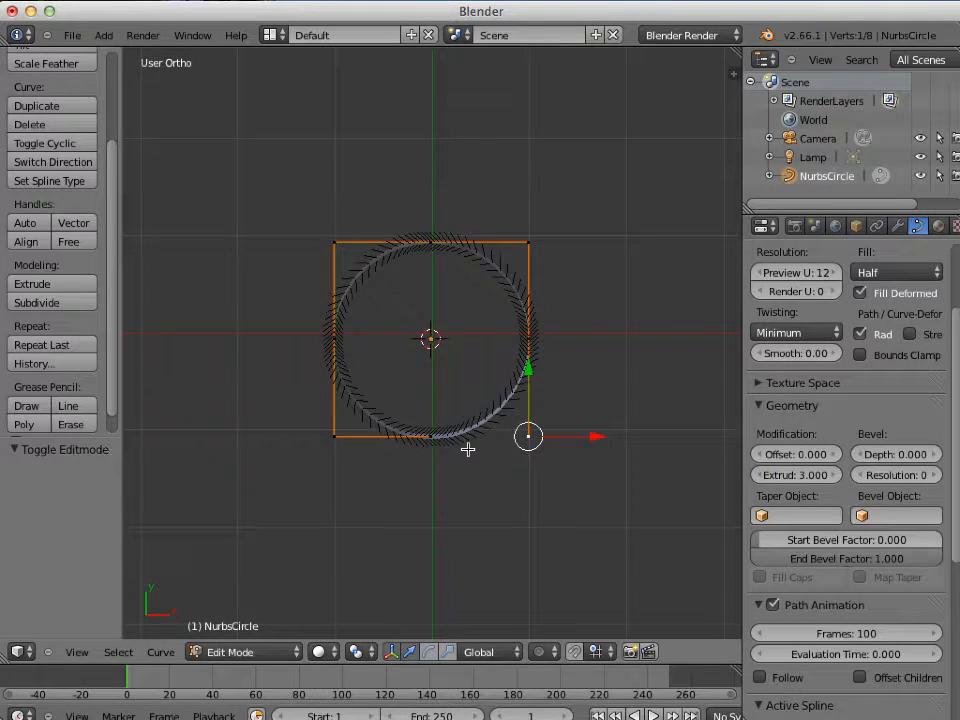
scroll(469, 400, up, 4)
scroll(476, 418, down, 3)
mouse_move(478, 416)
middle_down()
mouse_move(491, 319)
mouse_move(431, 300)
middle_up()
scroll(484, 356, down, 3)
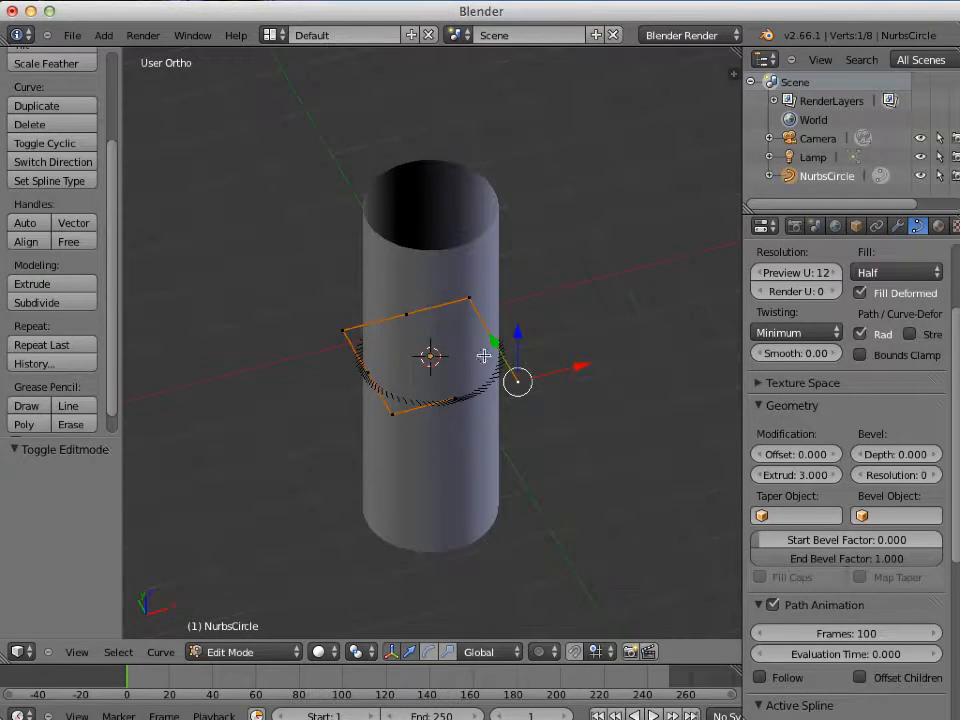
Set the extruded NURBS circle's Bevel Depth to 1 and inspect it from another angle.
click(903, 454)
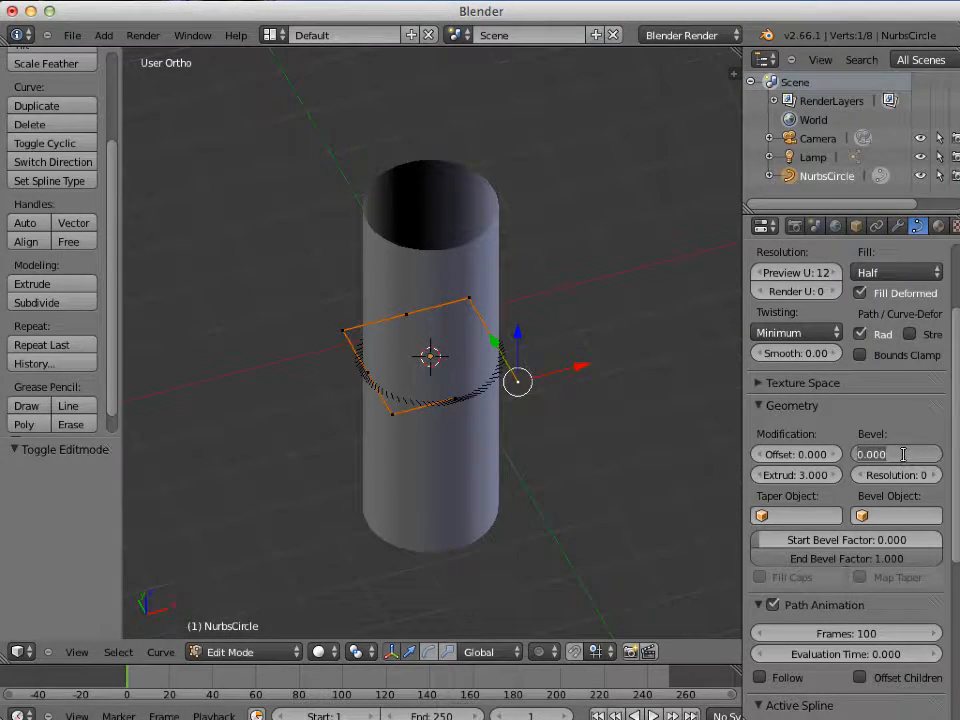
text(1)
key(Return)
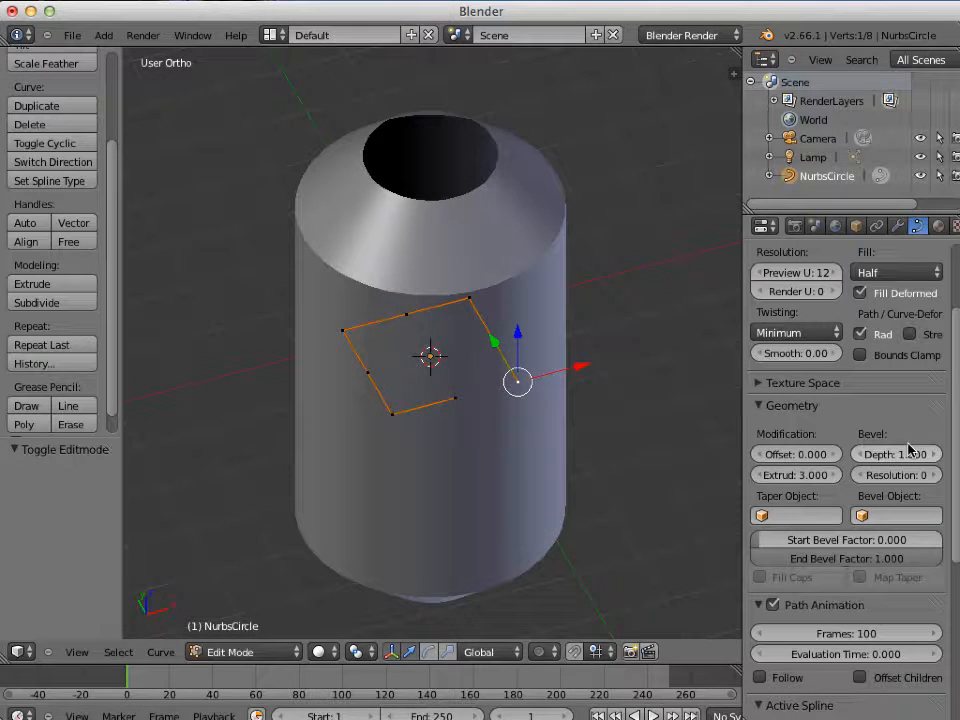
middle_drag(452, 375, 514, 343)
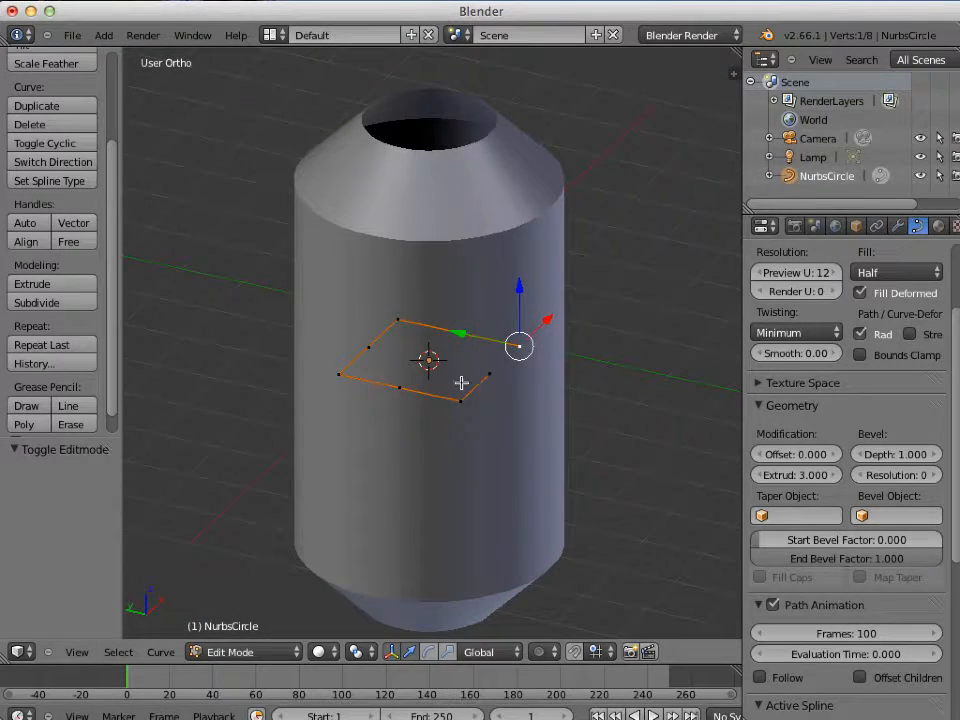
Return to Object Mode and delete the NURBS circle object.
key(Tab)
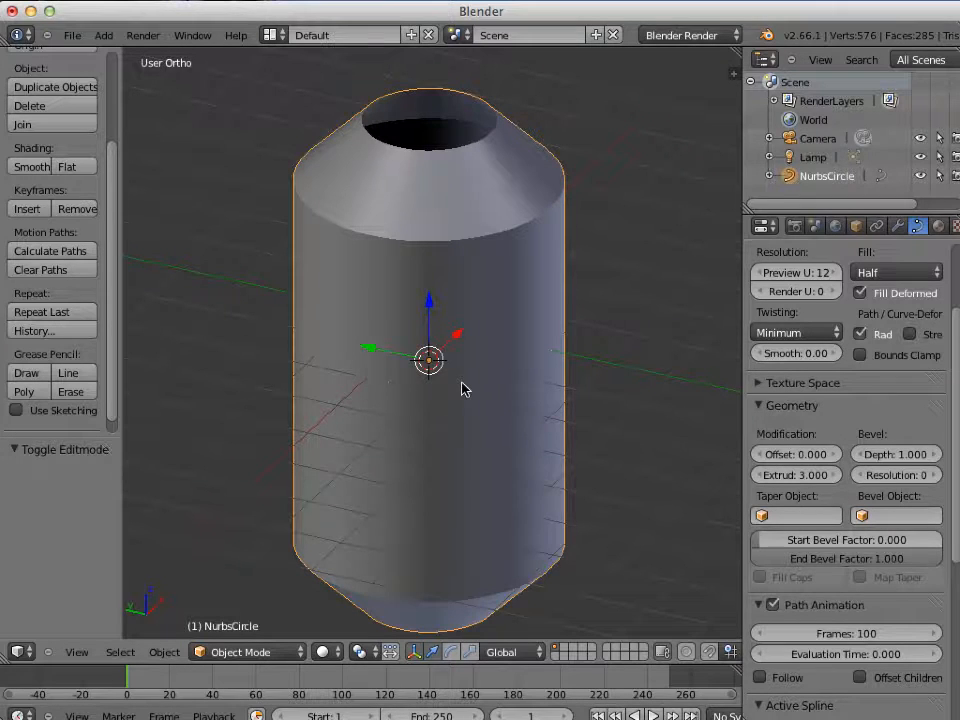
key(x)
click(444, 388)
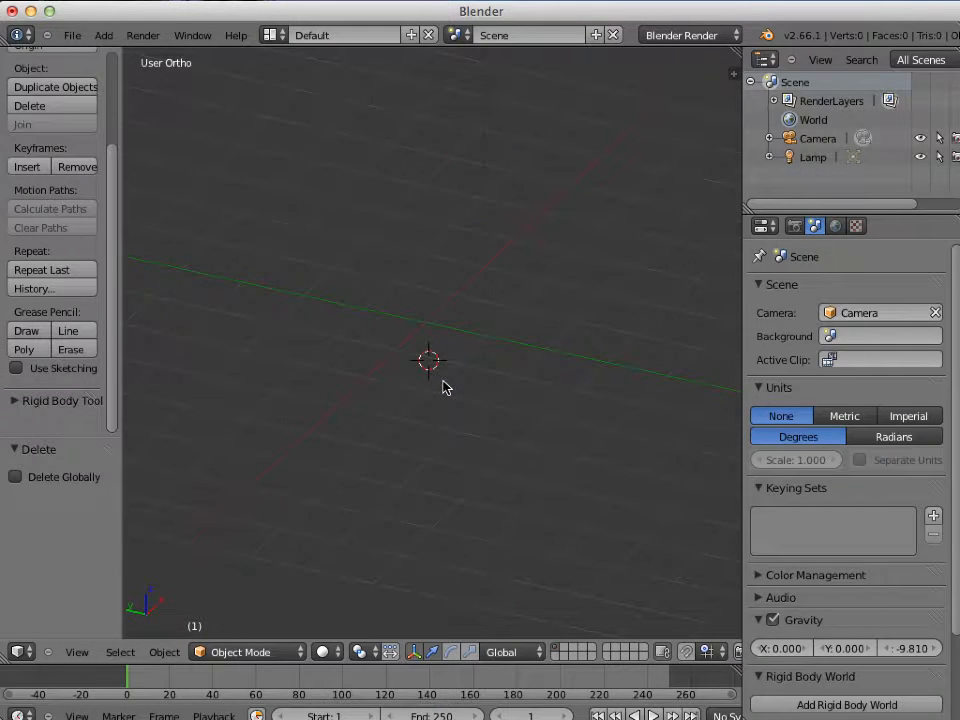
Add a Path curve at the 3D cursor in the top view and switch it to Edit Mode.
key(KP_7)
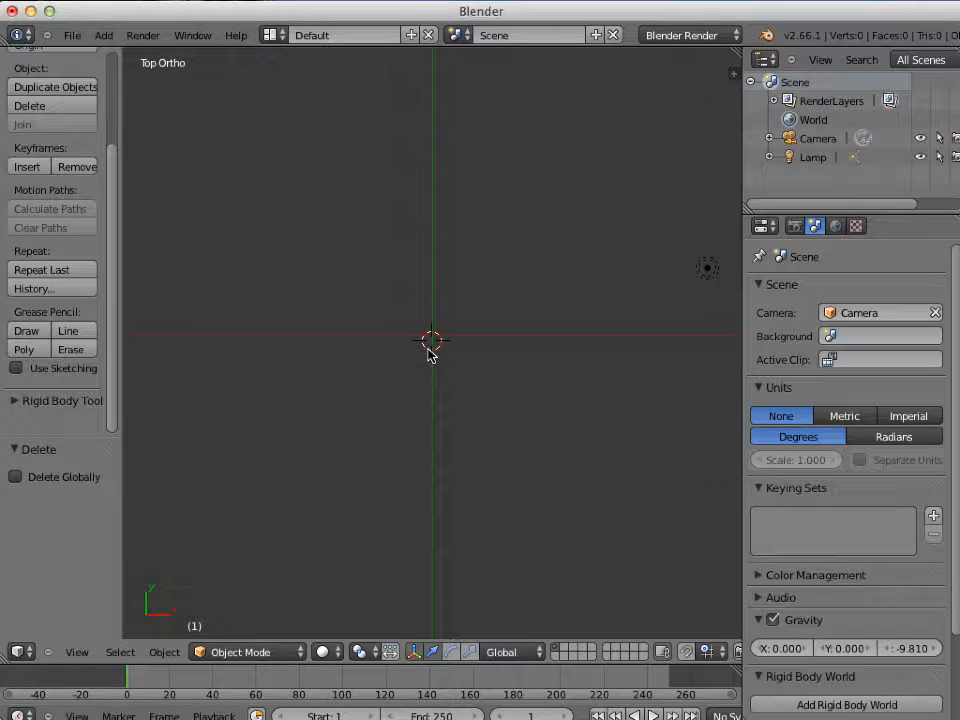
key(shift+a)
mouse_move(430, 352)
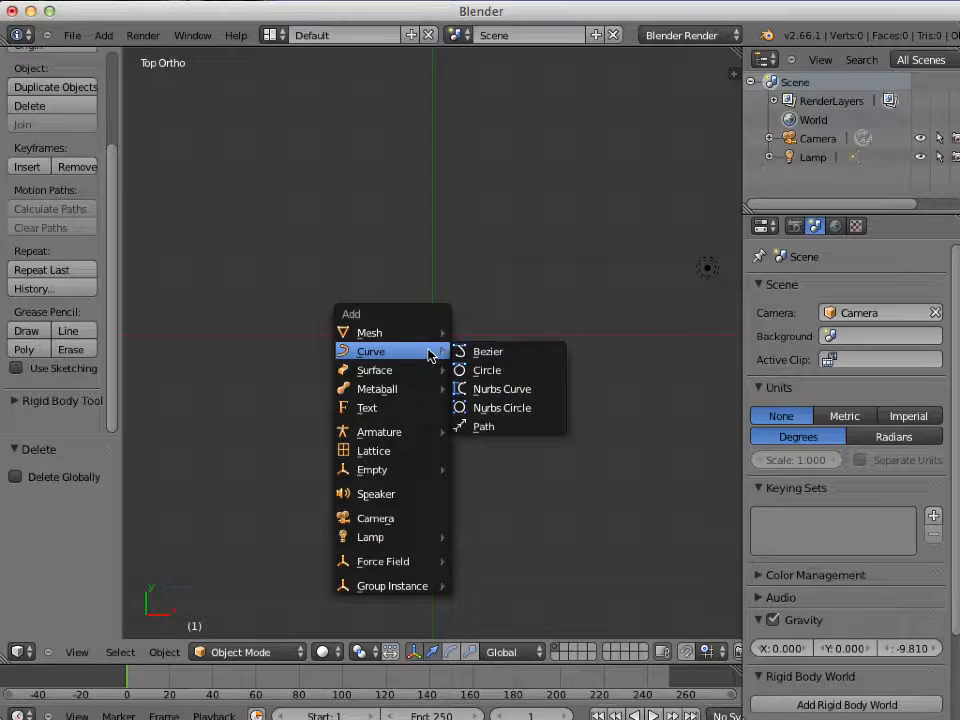
click(489, 428)
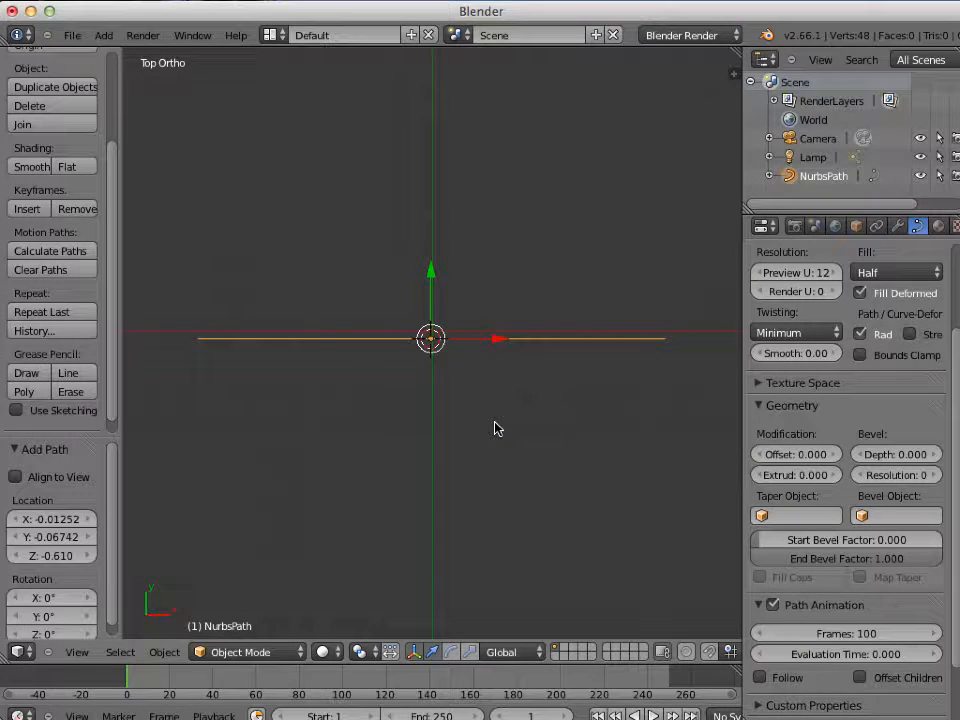
key(Tab)
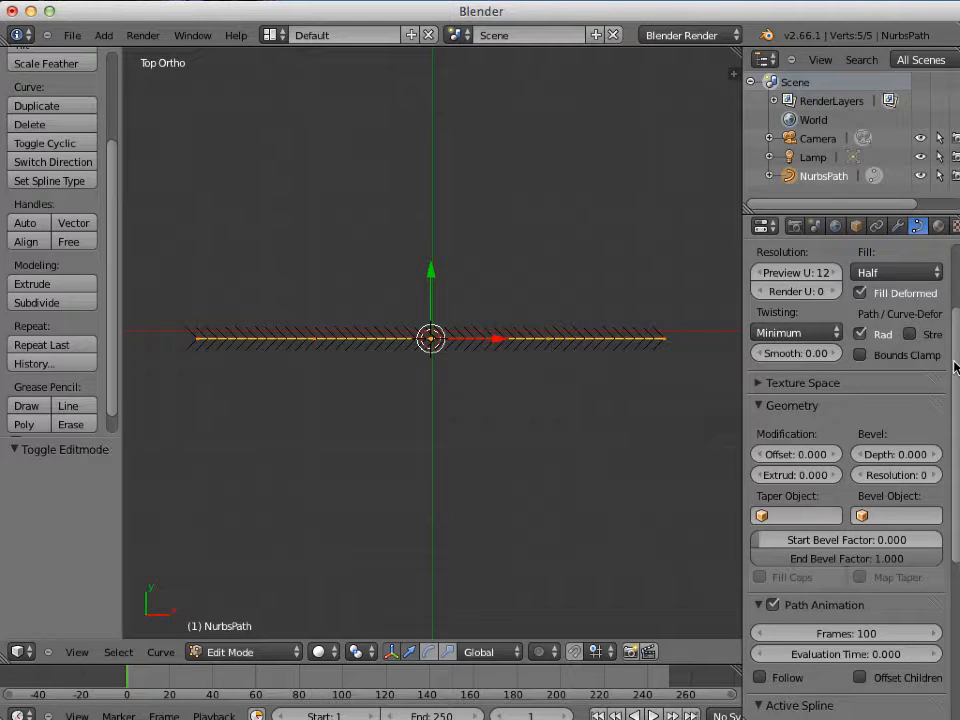
Examine the Path curve's Active Spline settings and each of its control points from end to end, including from an angled view.
drag(947, 346, 940, 570)
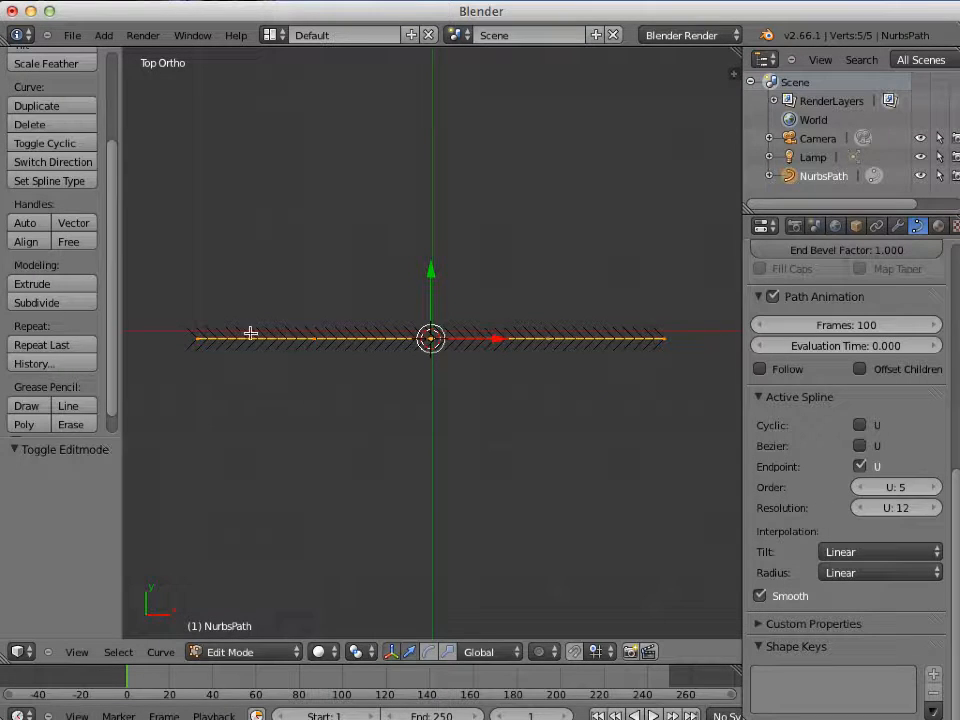
right_click(198, 339)
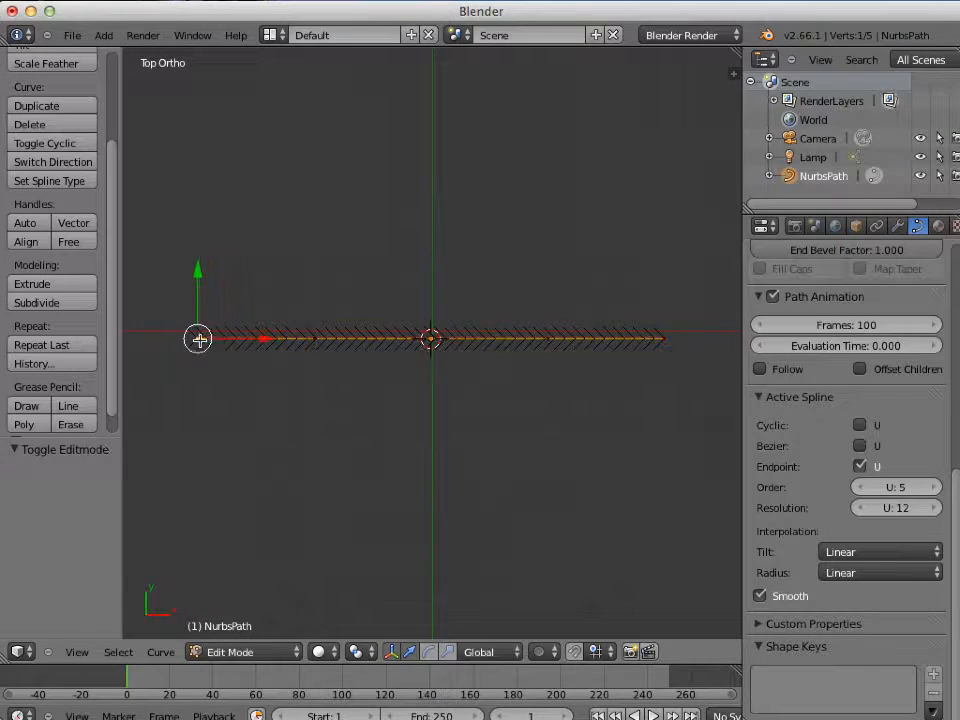
right_click(313, 338)
right_click(433, 337)
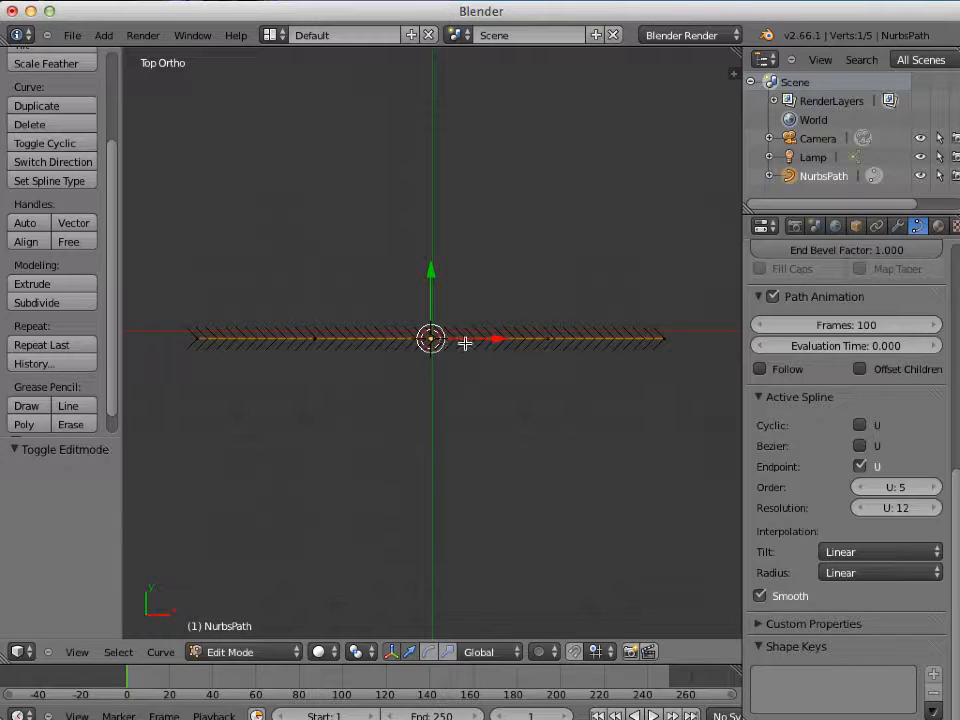
right_click(551, 340)
right_click(666, 340)
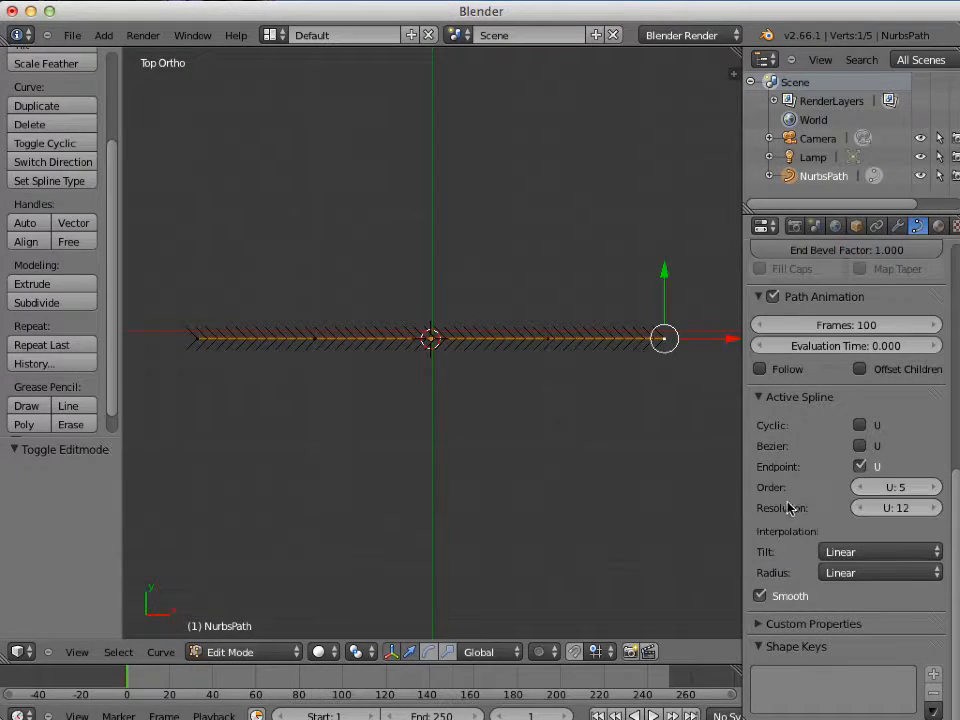
scroll(782, 505, up, 3)
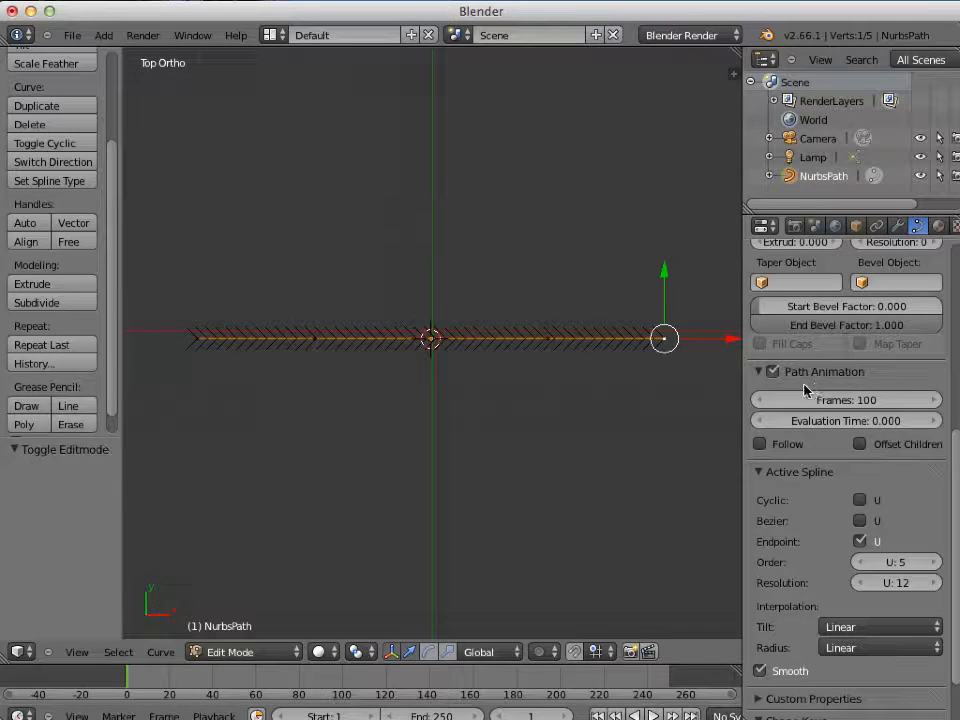
middle_drag(391, 438, 464, 460)
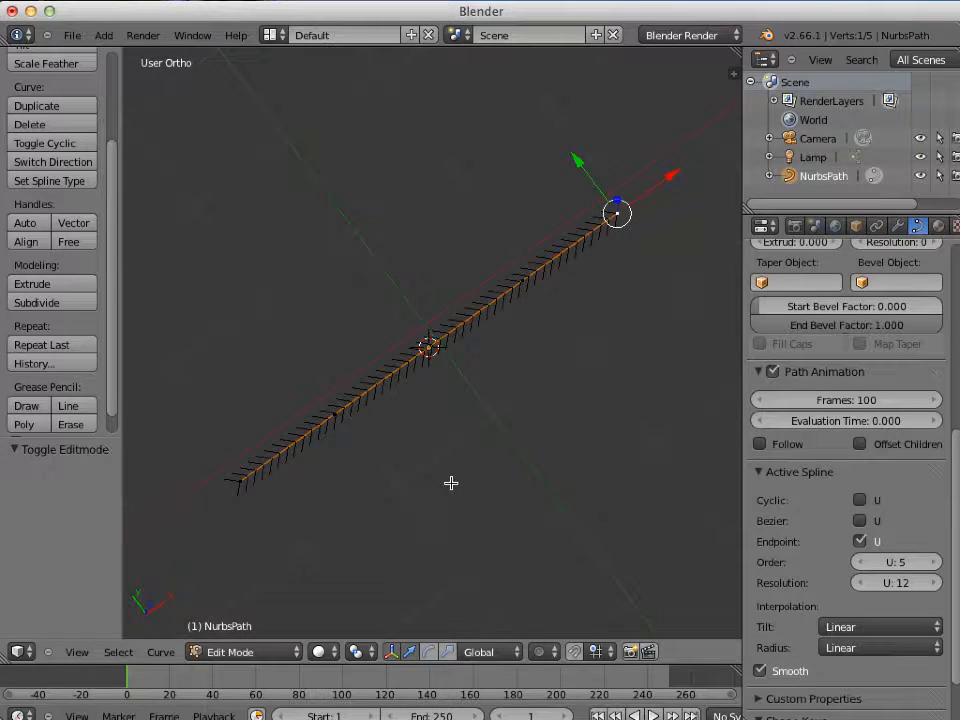